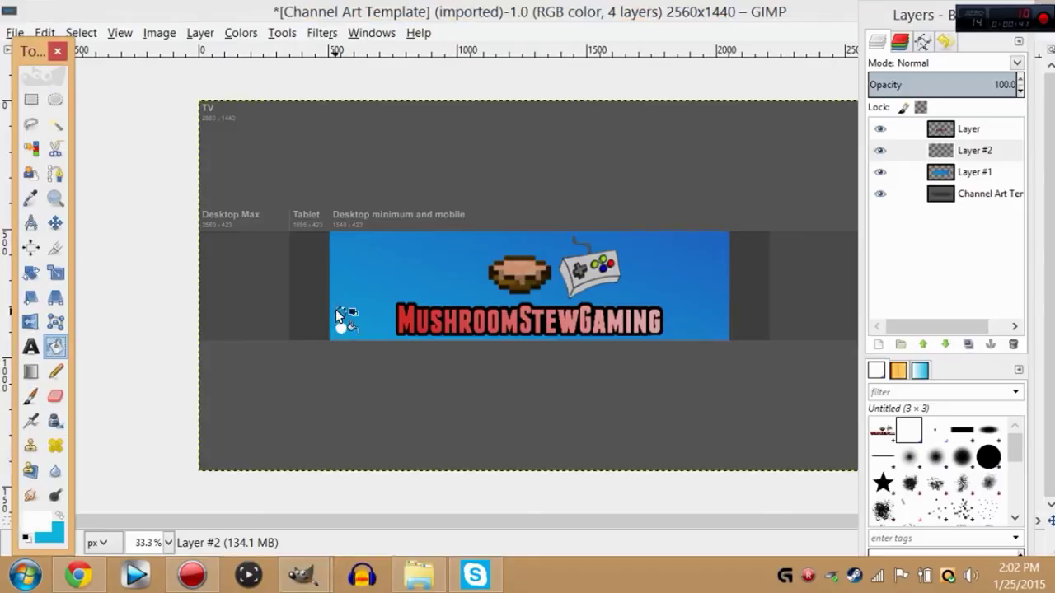
Step: Add small white-filled circles beside the existing white dot in the banner's lower-left corner on Layer #2
{"action": "left_click", "coordinate": [55, 99]}
{"action": "left_click_drag", "start_coordinate": [331, 300], "coordinate": [338, 313]}
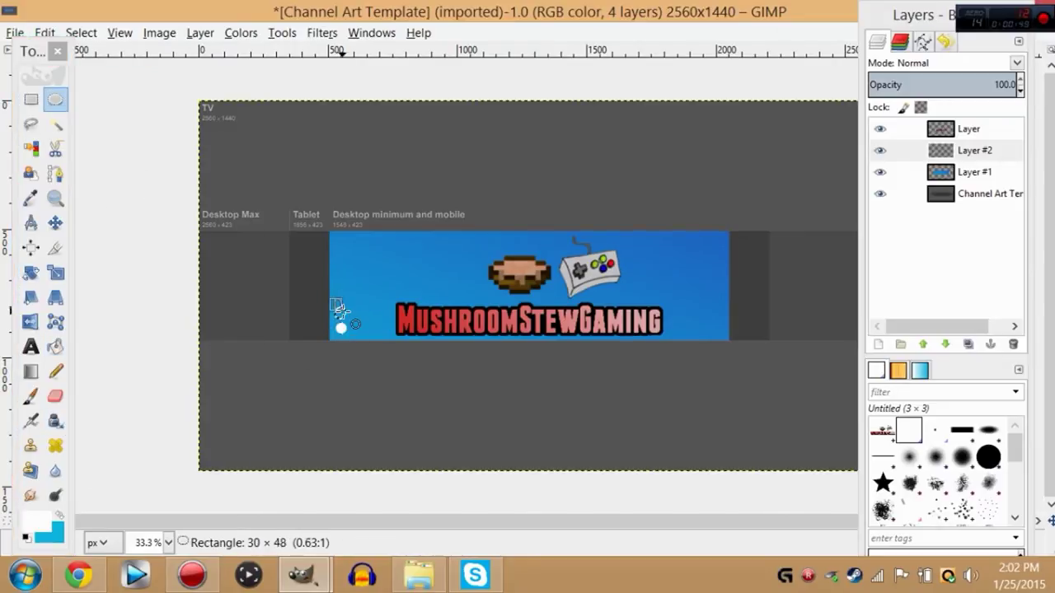
{"action": "left_click", "coordinate": [58, 348]}
{"action": "left_click", "coordinate": [55, 99]}
{"action": "left_click_drag", "start_coordinate": [351, 314], "coordinate": [363, 324]}
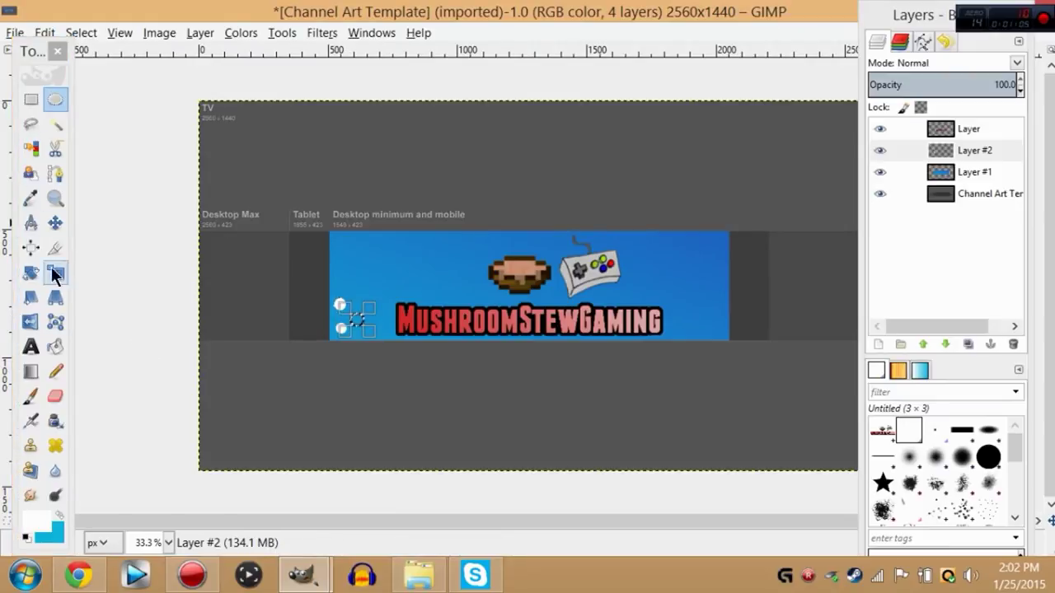
{"action": "left_click_drag", "start_coordinate": [368, 327], "coordinate": [346, 323]}
{"action": "left_click", "coordinate": [56, 347]}
{"action": "left_click", "coordinate": [373, 331]}
{"action": "left_click", "coordinate": [55, 99]}
{"action": "left_click", "coordinate": [55, 347]}
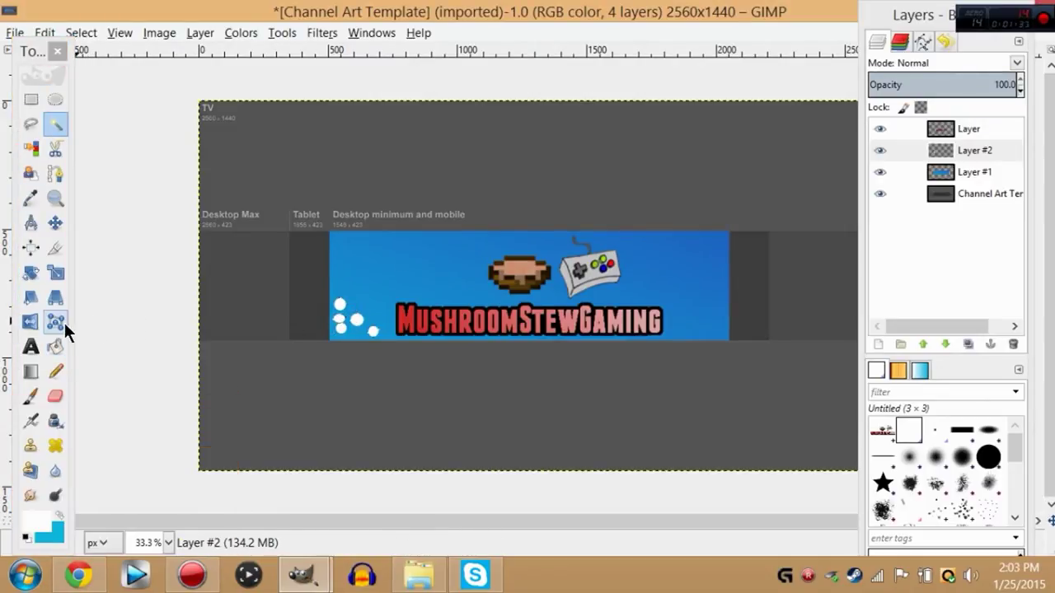
Step: Delete Layer #2 and undo the deletion together with the leftover selection
{"action": "right_click", "coordinate": [985, 150]}
{"action": "left_click", "coordinate": [907, 146]}
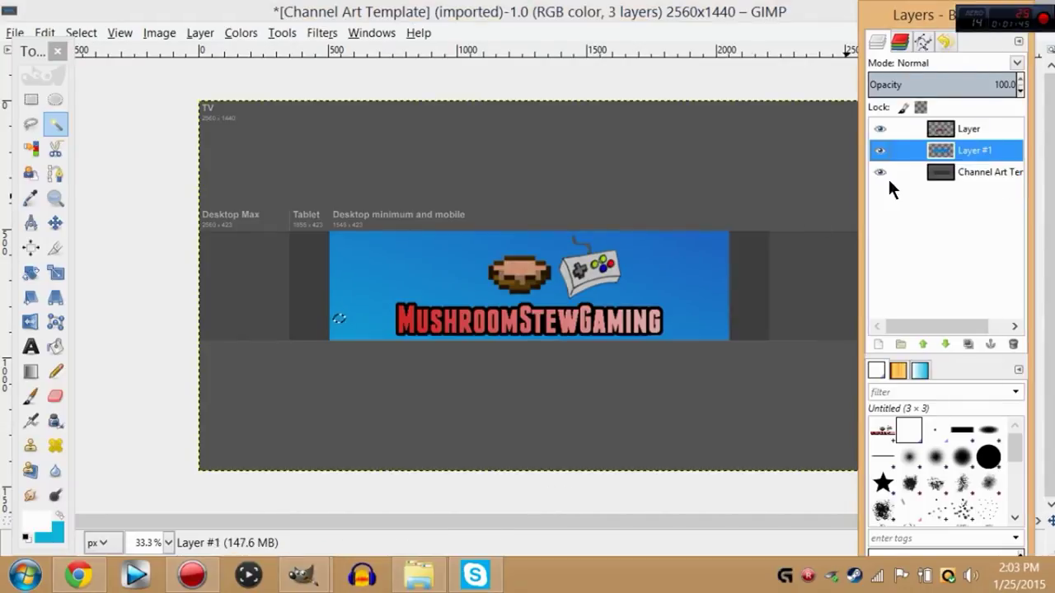
{"action": "left_click", "coordinate": [51, 34]}
{"action": "left_click", "coordinate": [59, 52]}
{"action": "left_click", "coordinate": [51, 34]}
{"action": "left_click", "coordinate": [59, 51]}
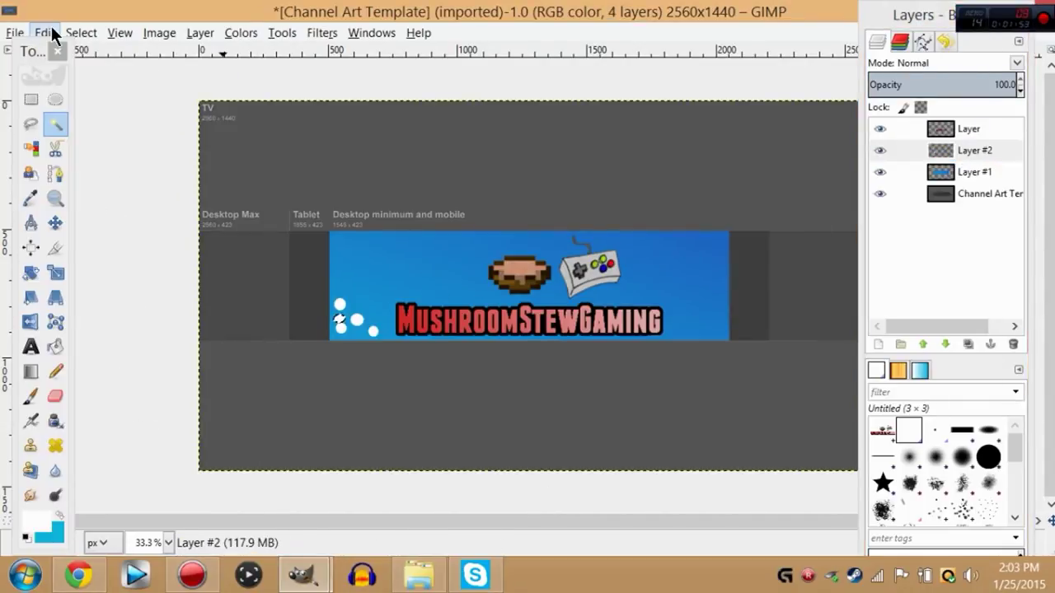
{"action": "left_click", "coordinate": [59, 53]}
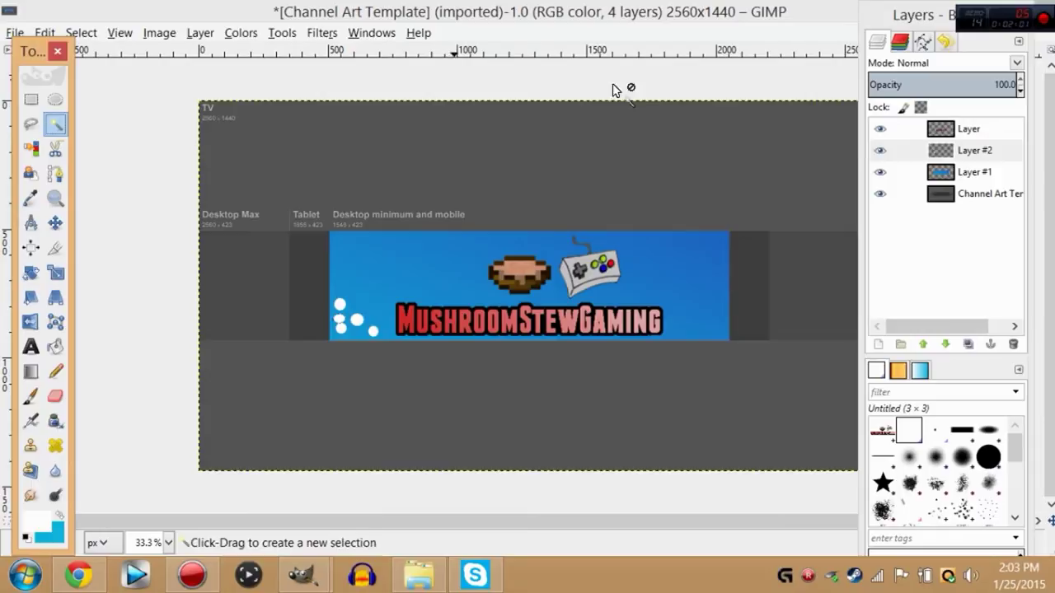
Step: Delete Layer #2, which holds the white circles
{"action": "right_click", "coordinate": [973, 150]}
{"action": "left_click", "coordinate": [894, 148]}
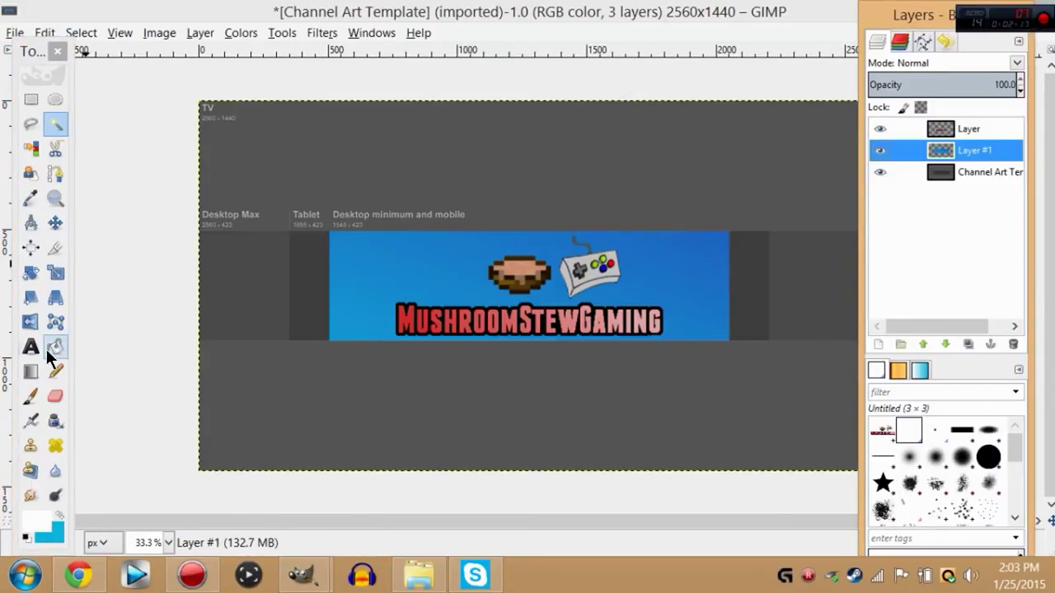
{"action": "left_click", "coordinate": [31, 397]}
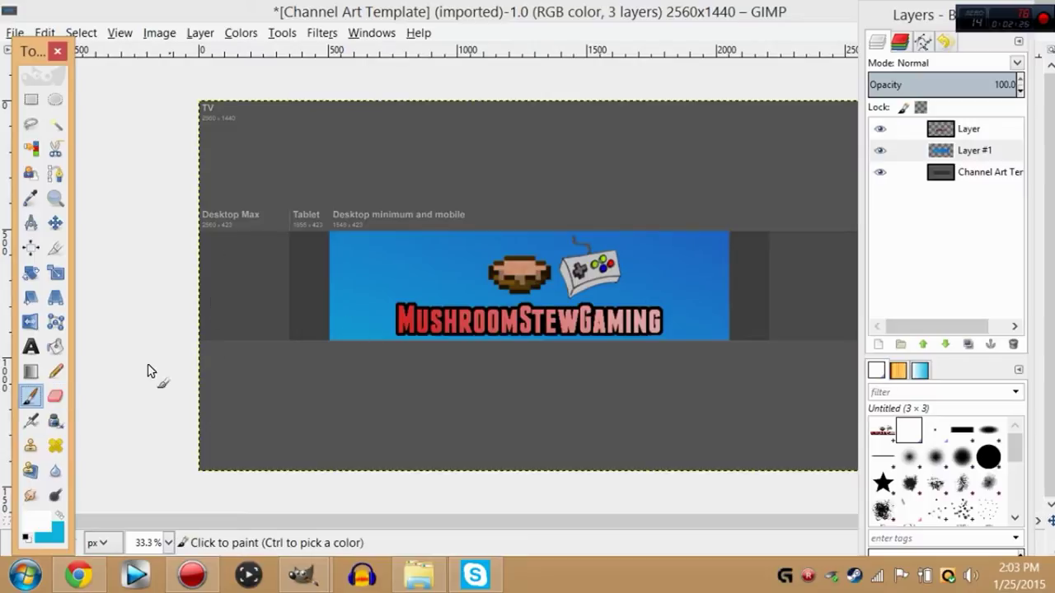
Step: Try to frame the left Tablet strip of the template with a rectangular selection
{"action": "left_click", "coordinate": [31, 99]}
{"action": "left_click", "coordinate": [311, 255]}
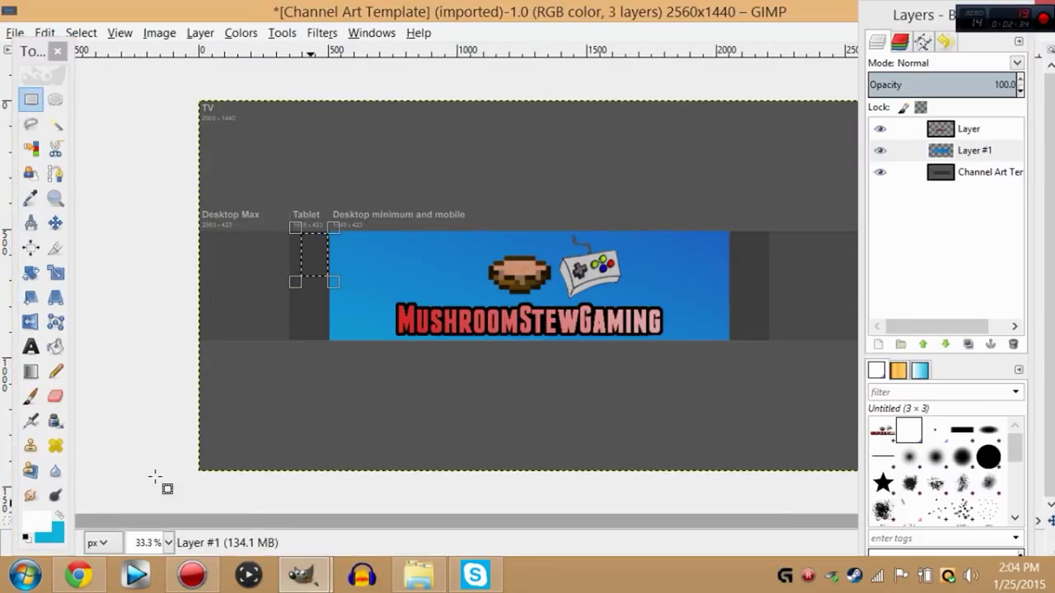
{"action": "left_click", "coordinate": [56, 124]}
{"action": "left_click", "coordinate": [169, 543]}
{"action": "left_click", "coordinate": [149, 408]}
{"action": "left_click_drag", "start_coordinate": [521, 521], "coordinate": [206, 521]}
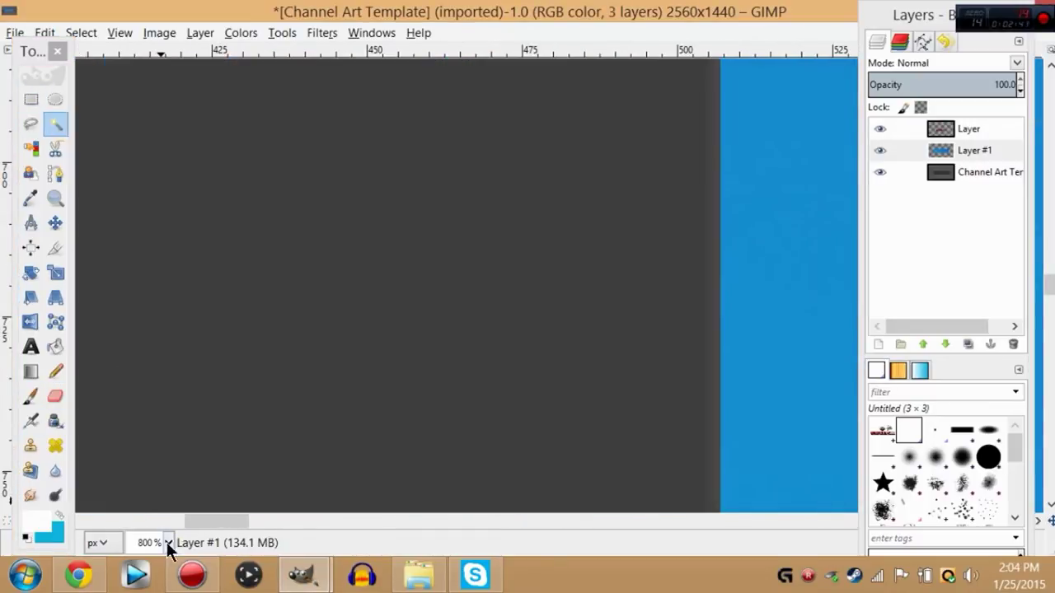
{"action": "left_click", "coordinate": [167, 542]}
{"action": "left_click", "coordinate": [153, 410]}
{"action": "left_click", "coordinate": [167, 543]}
{"action": "left_click", "coordinate": [154, 431]}
{"action": "left_click_drag", "start_coordinate": [435, 126], "coordinate": [500, 196]}
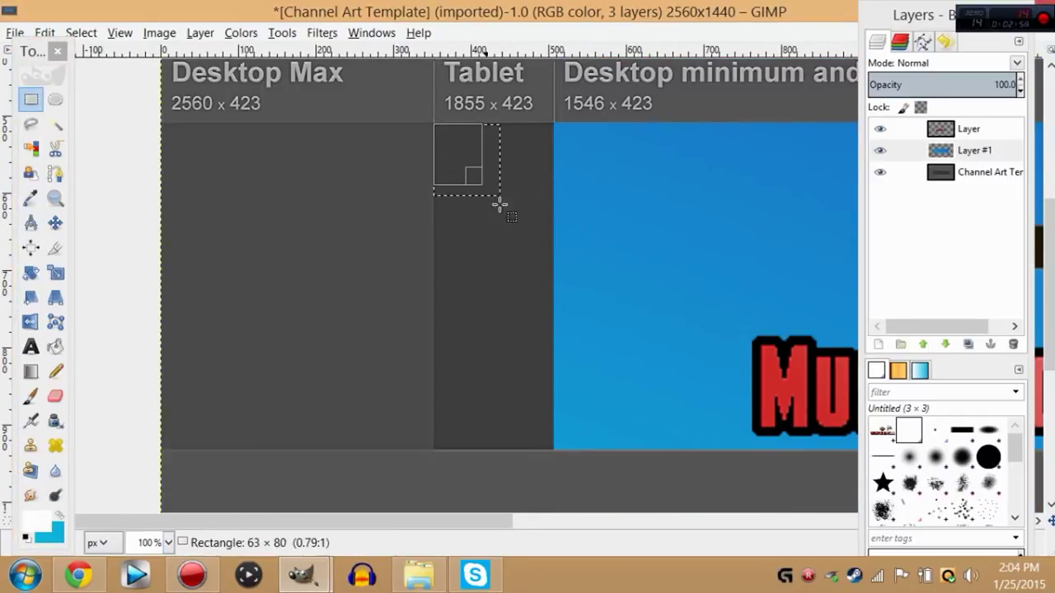
{"action": "left_click_drag", "start_coordinate": [563, 325], "coordinate": [555, 336]}
{"action": "left_click_drag", "start_coordinate": [435, 124], "coordinate": [547, 450]}
{"action": "left_click_drag", "start_coordinate": [434, 123], "coordinate": [521, 300]}
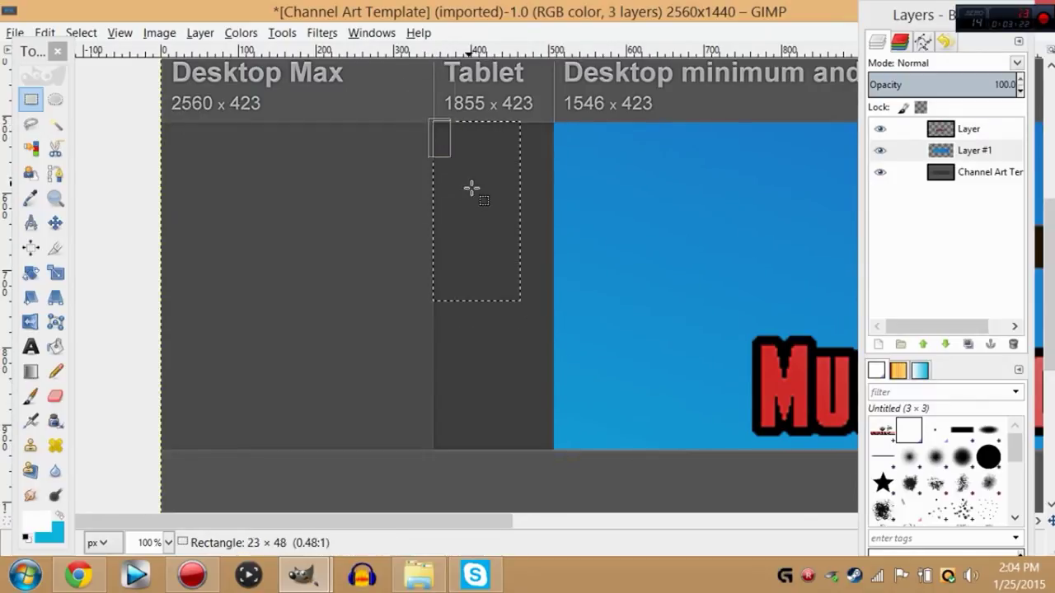
{"action": "left_click_drag", "start_coordinate": [450, 156], "coordinate": [568, 323]}
{"action": "left_click_drag", "start_coordinate": [433, 121], "coordinate": [525, 272]}
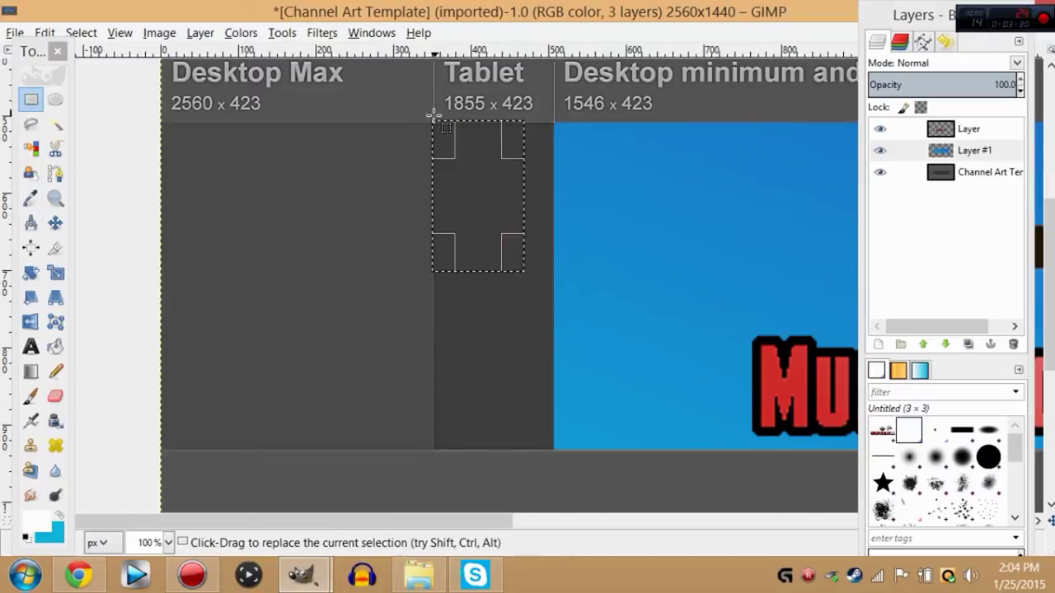
{"action": "left_click", "coordinate": [55, 124]}
{"action": "left_click", "coordinate": [99, 141]}
Step: Select the full-height left Tablet strip with a rectangle that slightly overlaps the edge of the blue banner
{"action": "left_click", "coordinate": [32, 100]}
{"action": "left_click_drag", "start_coordinate": [433, 124], "coordinate": [486, 193]}
{"action": "left_click_drag", "start_coordinate": [534, 371], "coordinate": [558, 450]}
Step: Set the foreground colour to a bright blue and the background colour to a darker, muted blue
{"action": "left_click", "coordinate": [32, 530]}
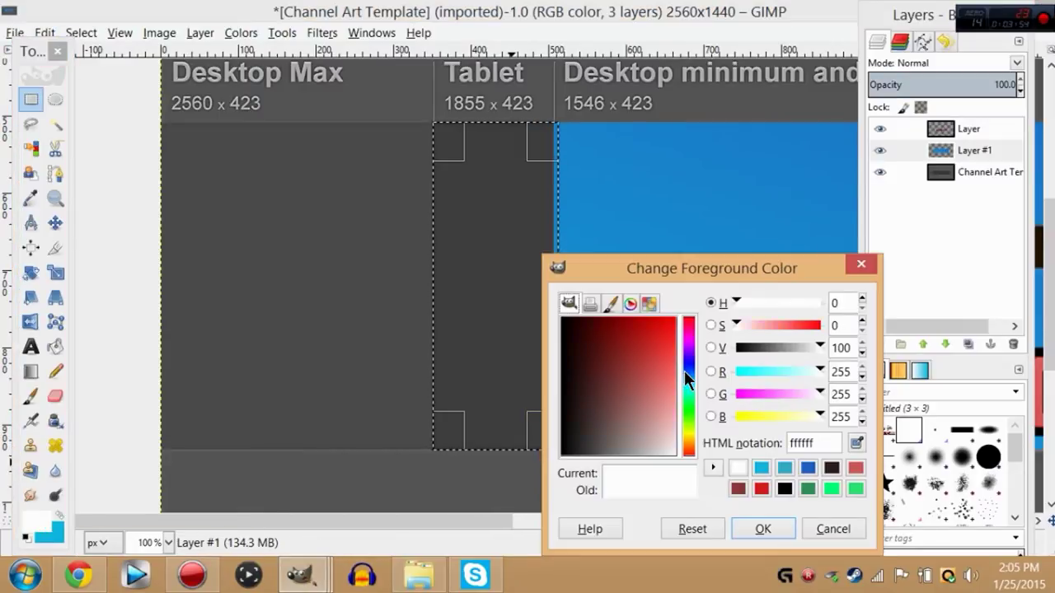
{"action": "left_click", "coordinate": [689, 373]}
{"action": "left_click", "coordinate": [672, 333]}
{"action": "left_click", "coordinate": [763, 529]}
{"action": "left_click", "coordinate": [48, 536]}
{"action": "left_click", "coordinate": [683, 375]}
{"action": "left_click", "coordinate": [642, 365]}
{"action": "left_click", "coordinate": [763, 529]}
Step: Fill the selected left Tablet strip with a blue gradient running from its upper edge down to its lower edge
{"action": "left_click", "coordinate": [29, 374]}
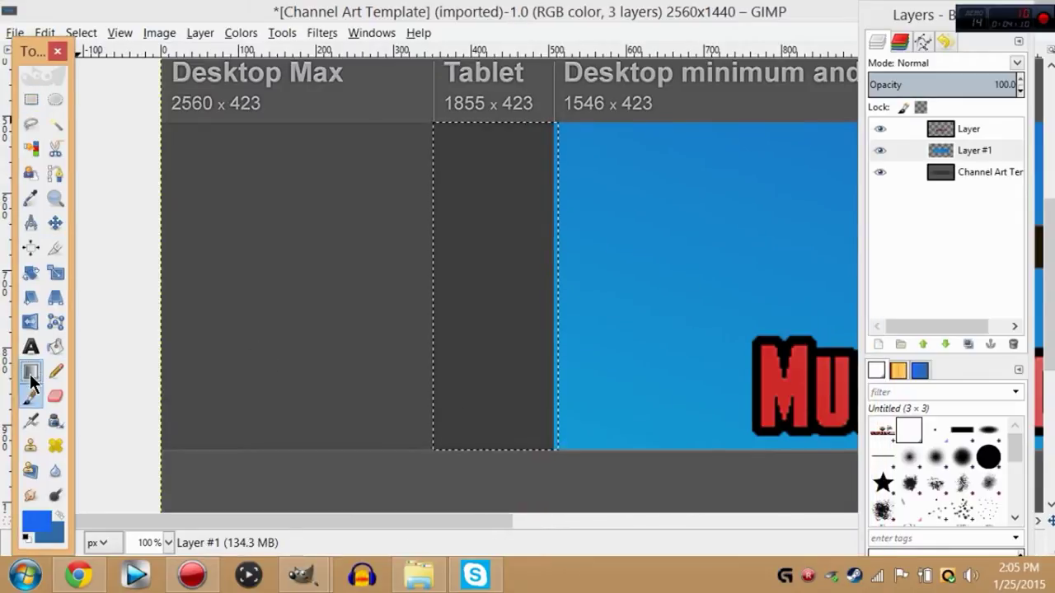
{"action": "scroll", "coordinate": [453, 363], "scroll_direction": "up", "scroll_amount": 2}
{"action": "left_click_drag", "start_coordinate": [544, 206], "coordinate": [487, 479]}
{"action": "scroll", "coordinate": [709, 329], "scroll_direction": "down", "scroll_amount": 2}
Step: Select the right Tablet strip at full height with a rectangle slightly overlapping the blue banner
{"action": "left_click_drag", "start_coordinate": [376, 521], "coordinate": [952, 532]}
{"action": "left_click", "coordinate": [31, 100]}
{"action": "mouse_move", "coordinate": [768, 124]}
{"action": "left_mouse_down"}
{"action": "mouse_move", "coordinate": [672, 273]}
{"action": "mouse_move", "coordinate": [764, 129]}
{"action": "left_mouse_up"}
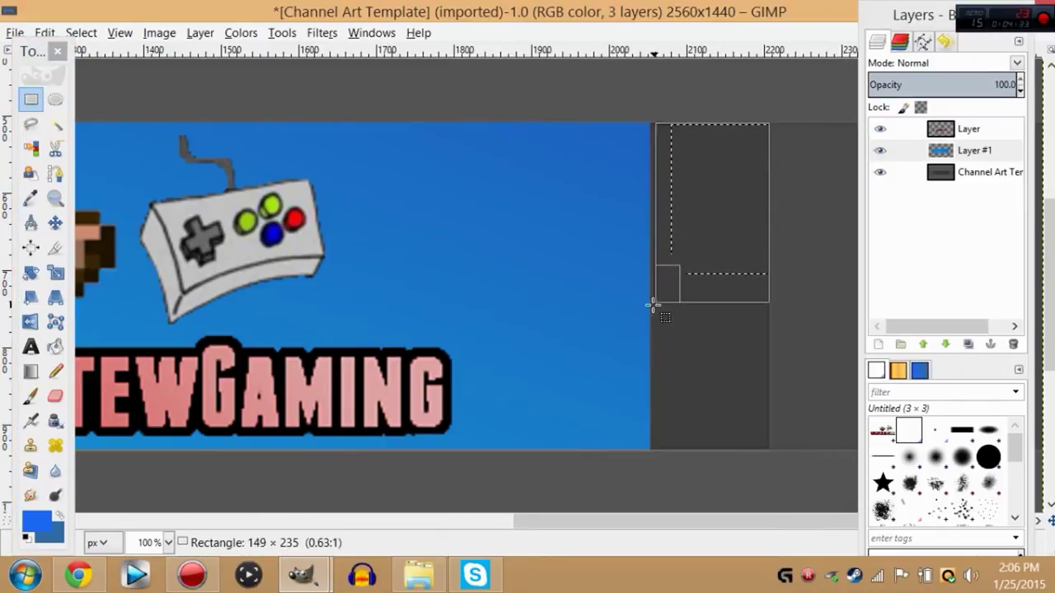
{"action": "left_click_drag", "start_coordinate": [642, 423], "coordinate": [638, 448]}
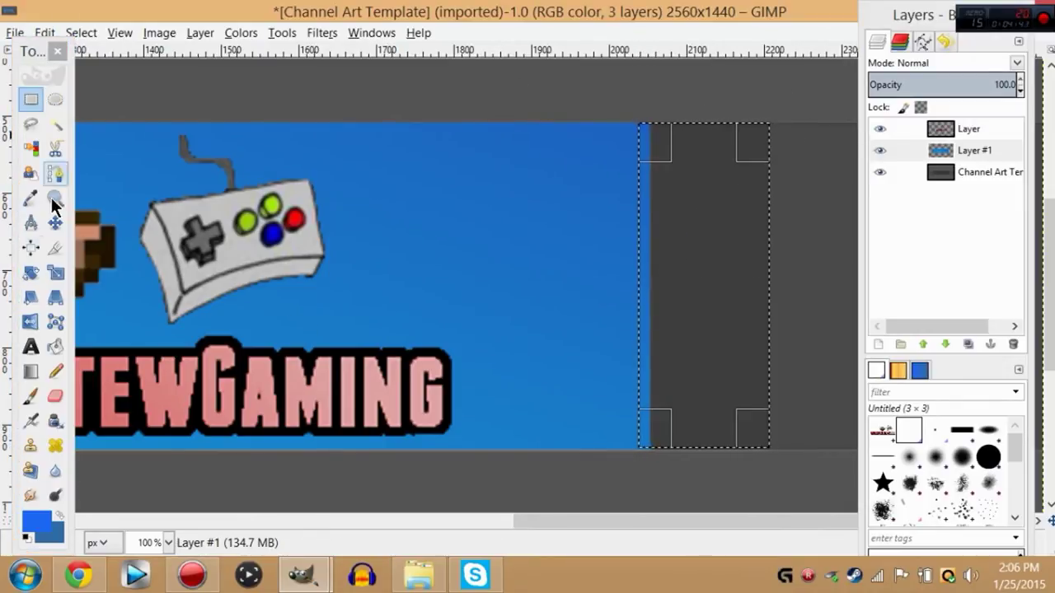
Step: Fill the right Tablet strip with the downward blue gradient and clear the selection
{"action": "left_click", "coordinate": [35, 373]}
{"action": "left_click_drag", "start_coordinate": [716, 138], "coordinate": [525, 571]}
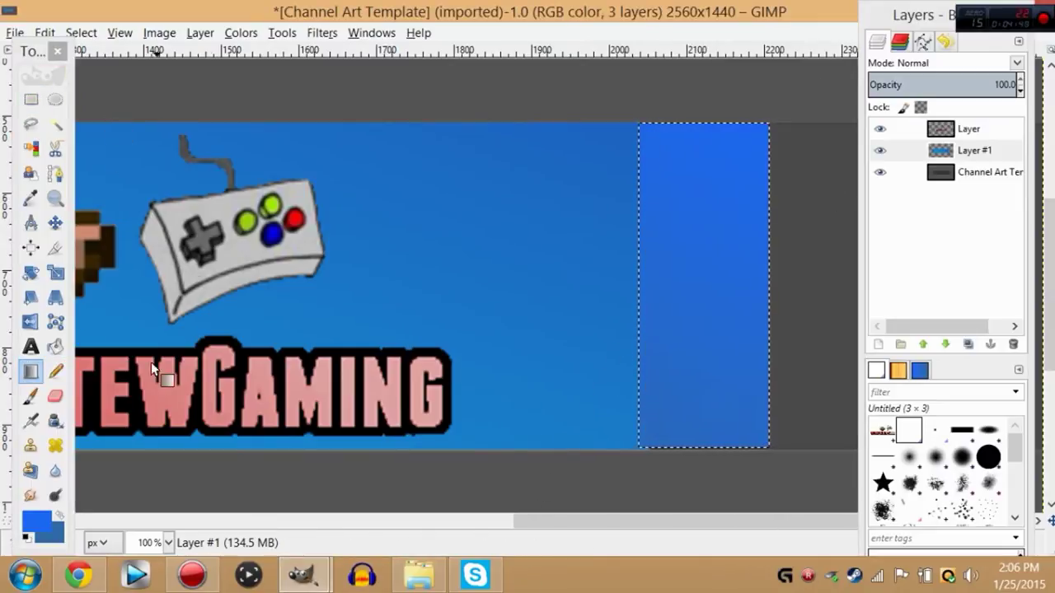
{"action": "left_click", "coordinate": [57, 124]}
{"action": "mouse_move", "coordinate": [566, 519]}
{"action": "left_mouse_down"}
{"action": "mouse_move", "coordinate": [526, 518]}
{"action": "mouse_move", "coordinate": [577, 520]}
{"action": "left_mouse_up"}
{"action": "left_click", "coordinate": [81, 33]}
{"action": "left_click", "coordinate": [93, 78]}
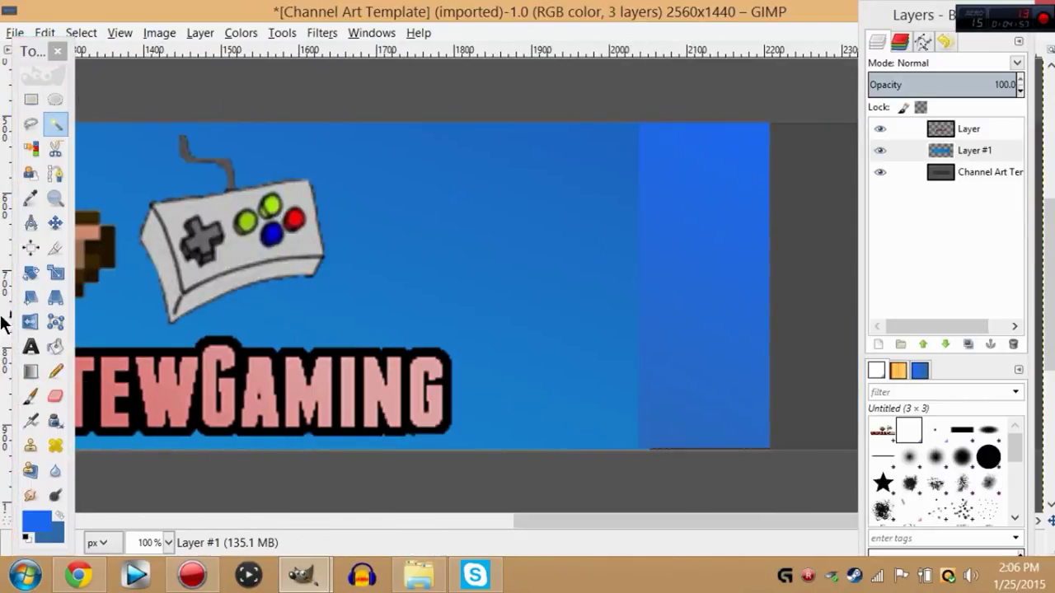
Step: Try to fill the thin unfilled line below the right Tablet strip with the gradient, and undo the attempt
{"action": "key", "text": "r"}
{"action": "left_click_drag", "start_coordinate": [648, 448], "coordinate": [685, 452]}
{"action": "left_click_drag", "start_coordinate": [769, 450], "coordinate": [771, 450]}
{"action": "left_click", "coordinate": [31, 371]}
{"action": "left_click", "coordinate": [81, 32]}
{"action": "left_click", "coordinate": [97, 72]}
{"action": "left_click", "coordinate": [47, 31]}
{"action": "left_click", "coordinate": [59, 52]}
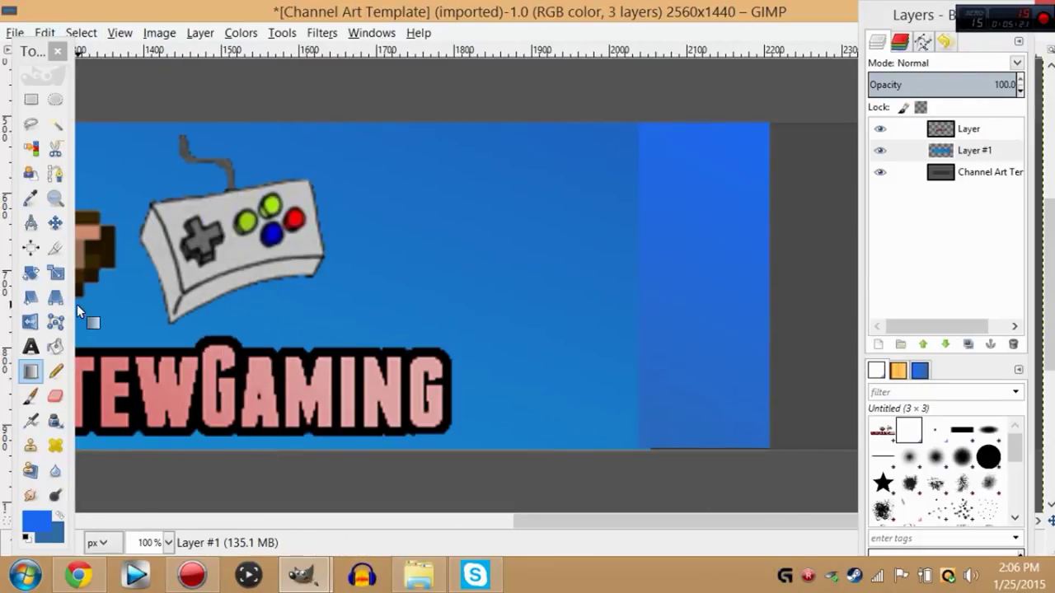
Step: Select the thin unfilled line below the right Tablet strip, fill it with the blue gradient, and clear the selection
{"action": "left_click", "coordinate": [30, 99]}
{"action": "left_click_drag", "start_coordinate": [639, 452], "coordinate": [678, 459]}
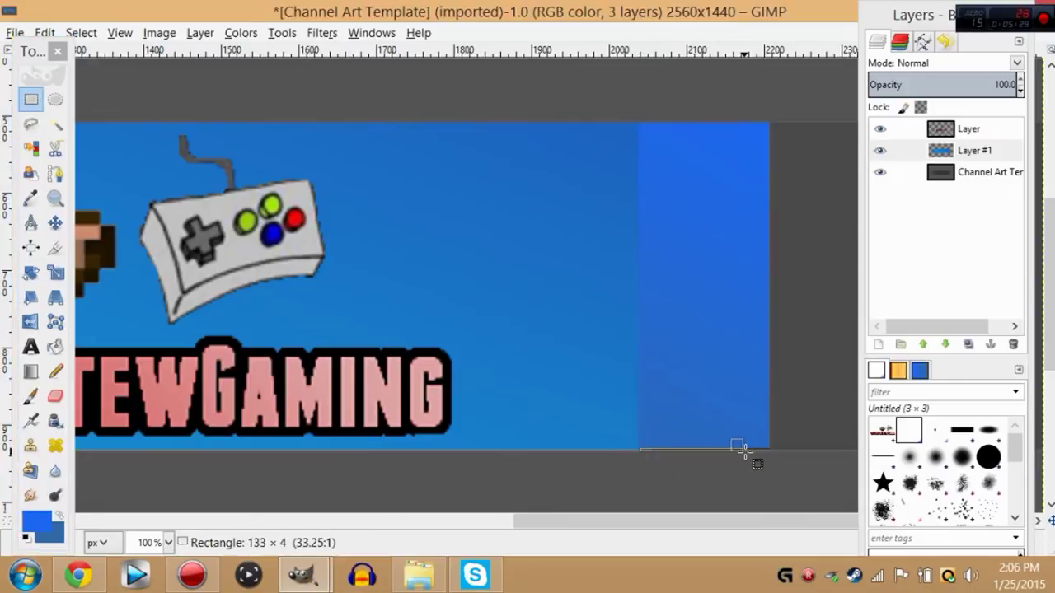
{"action": "left_click_drag", "start_coordinate": [771, 450], "coordinate": [772, 450]}
{"action": "left_click", "coordinate": [31, 371]}
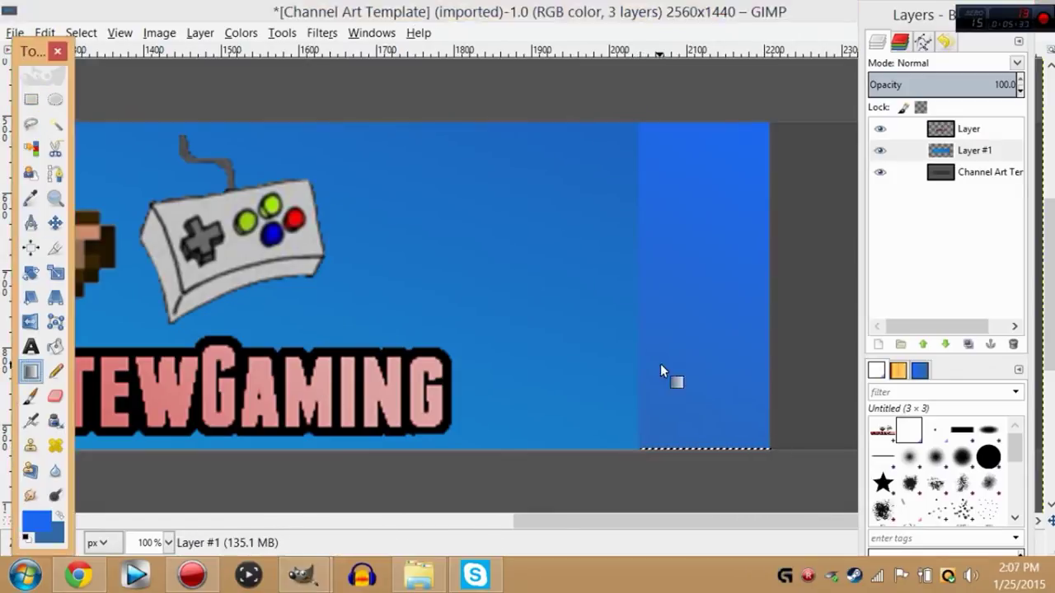
{"action": "left_click", "coordinate": [81, 32]}
{"action": "left_click", "coordinate": [99, 73]}
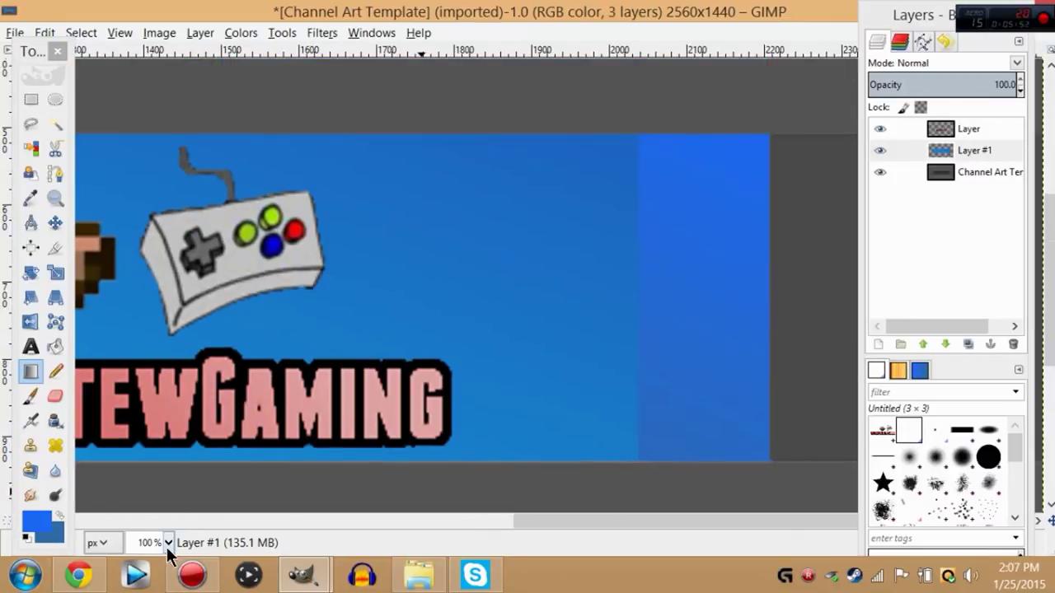
Step: Select the right Desktop Max strip, from the Tablet strip's outer edge to the canvas edge, with a rectangle
{"action": "left_click", "coordinate": [168, 543]}
{"action": "left_click", "coordinate": [154, 491]}
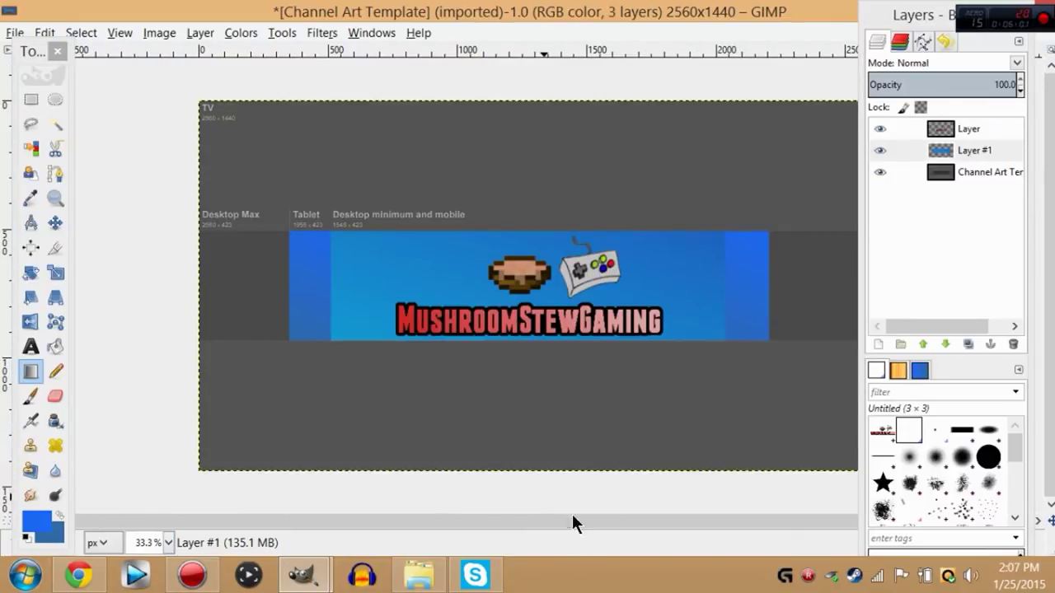
{"action": "left_click_drag", "start_coordinate": [911, 15], "coordinate": [952, 33]}
{"action": "left_click", "coordinate": [31, 99]}
{"action": "left_click", "coordinate": [168, 542]}
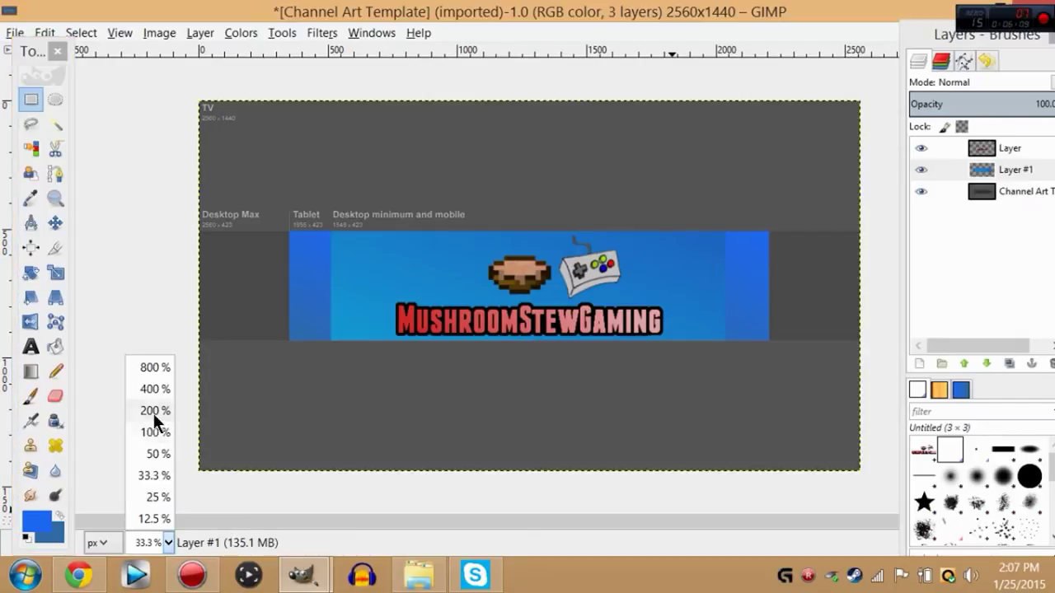
{"action": "left_click", "coordinate": [155, 428]}
{"action": "left_click_drag", "start_coordinate": [434, 522], "coordinate": [651, 523]}
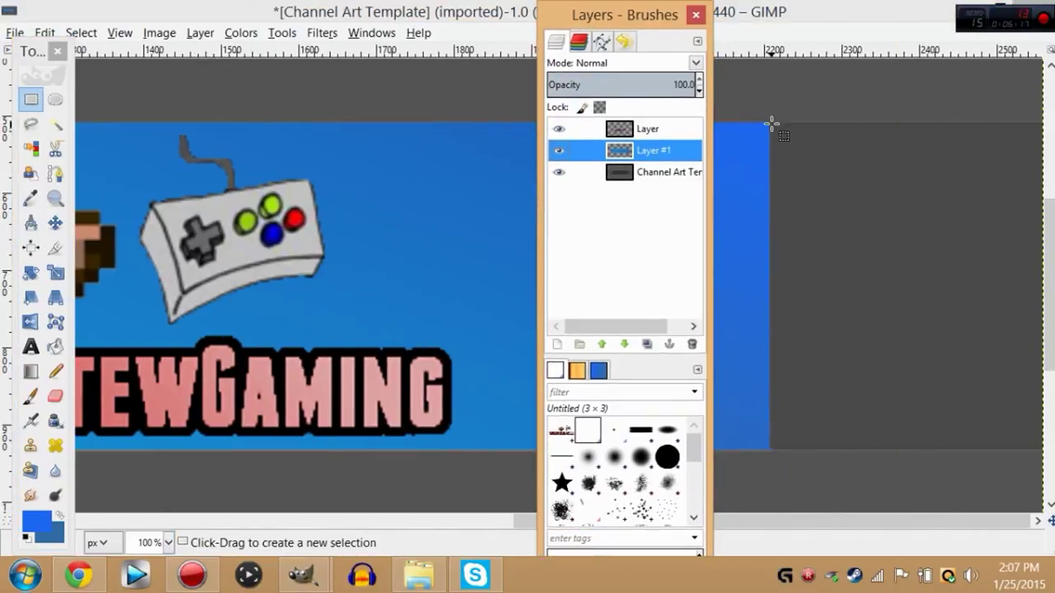
{"action": "left_click_drag", "start_coordinate": [772, 123], "coordinate": [1046, 452]}
Step: Set the foreground colour to a deeper, saturated blue and the background colour to a dark blue
{"action": "left_click", "coordinate": [33, 523]}
{"action": "left_click", "coordinate": [689, 366]}
{"action": "left_click", "coordinate": [674, 321]}
{"action": "left_click", "coordinate": [773, 529]}
{"action": "left_click", "coordinate": [55, 536]}
{"action": "left_click", "coordinate": [688, 354]}
{"action": "left_click", "coordinate": [762, 529]}
Step: Fill the right Desktop Max strip with the deep blue gradient and clear the selection
{"action": "key", "text": "g"}
{"action": "left_click_drag", "start_coordinate": [754, 72], "coordinate": [1030, 497]}
{"action": "left_click", "coordinate": [81, 32]}
{"action": "left_click", "coordinate": [95, 73]}
{"action": "left_click", "coordinate": [168, 542]}
{"action": "left_click", "coordinate": [154, 475]}
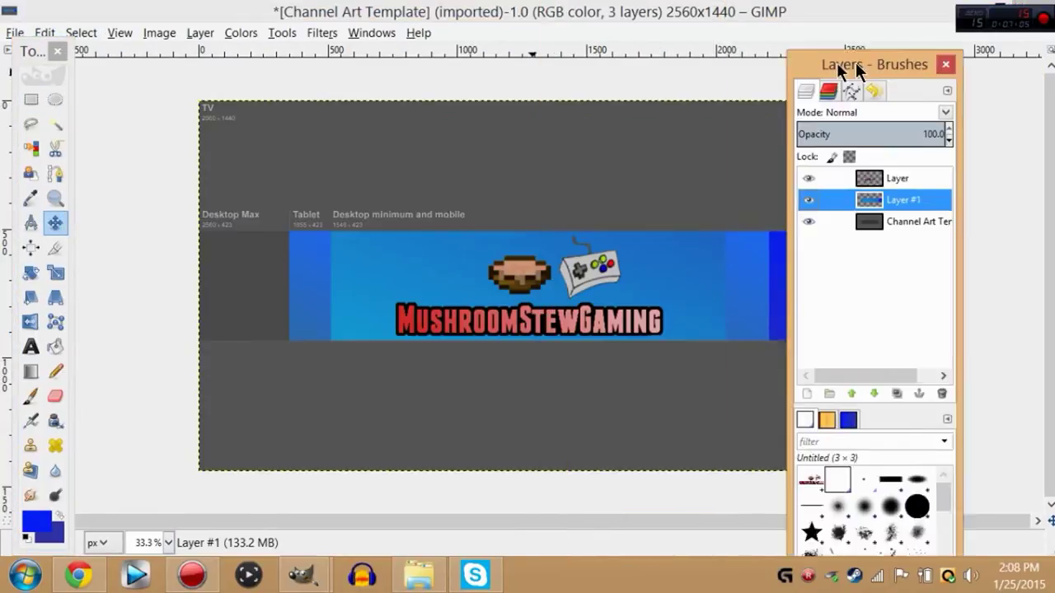
{"action": "left_click", "coordinate": [511, 452]}
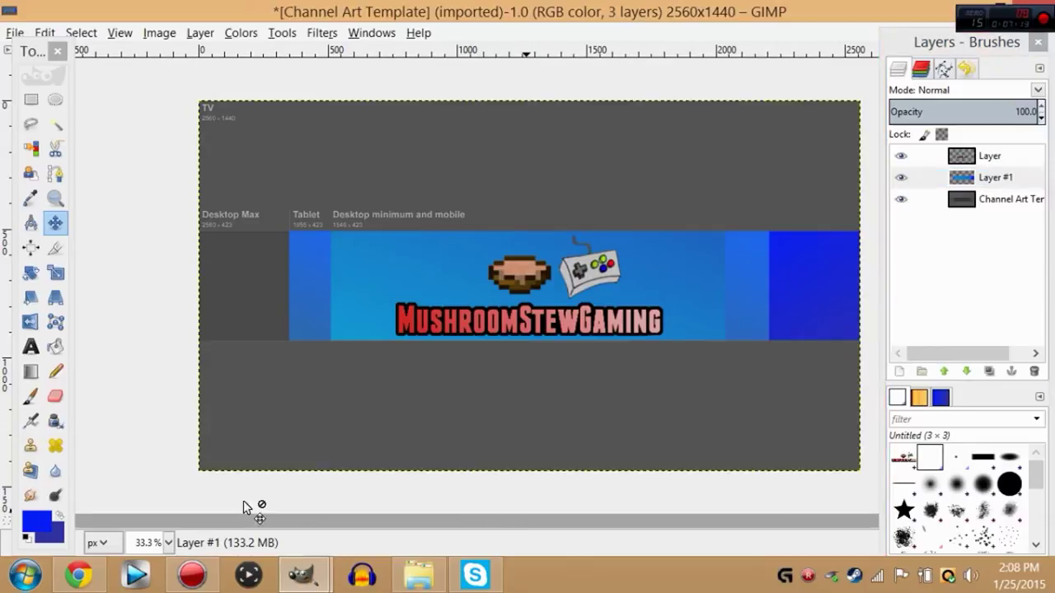
Step: Select the left Desktop Max strip, from the canvas edge to the left Tablet strip, with a rectangle
{"action": "left_click", "coordinate": [31, 100]}
{"action": "left_click", "coordinate": [168, 542]}
{"action": "left_click", "coordinate": [153, 435]}
{"action": "left_click_drag", "start_coordinate": [329, 521], "coordinate": [38, 436]}
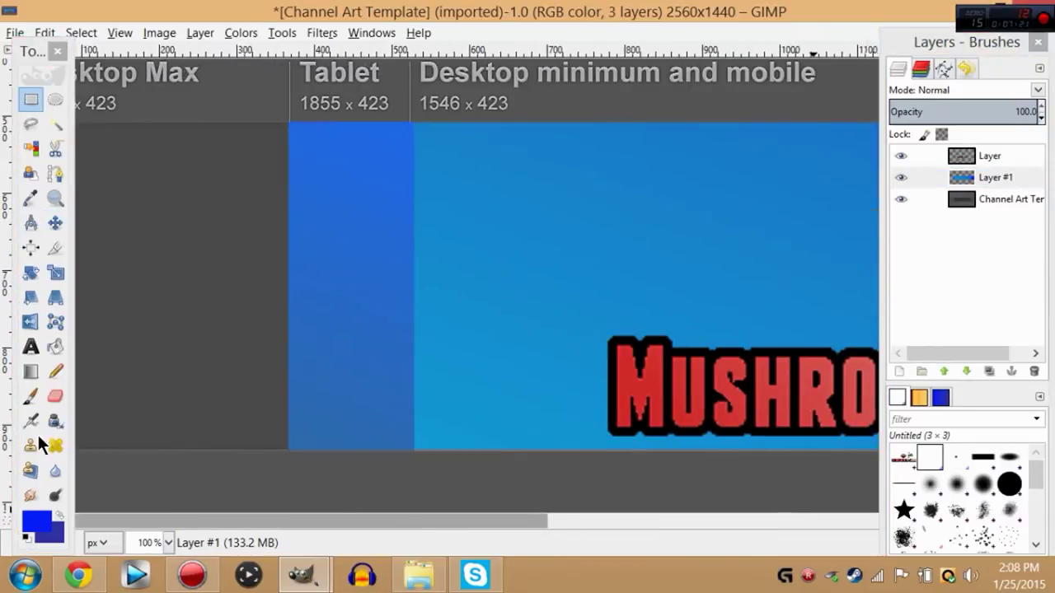
{"action": "left_click_drag", "start_coordinate": [33, 51], "coordinate": [448, 75]}
{"action": "mouse_move", "coordinate": [17, 124]}
{"action": "left_mouse_down"}
{"action": "mouse_move", "coordinate": [111, 247]}
{"action": "mouse_move", "coordinate": [291, 420]}
{"action": "left_mouse_up"}
{"action": "left_click_drag", "start_coordinate": [18, 123], "coordinate": [290, 450]}
Step: Fill the left Desktop Max strip with the downward deep blue gradient and clear the selection
{"action": "left_click", "coordinate": [446, 396]}
{"action": "left_click_drag", "start_coordinate": [213, 85], "coordinate": [211, 504]}
{"action": "left_click", "coordinate": [168, 544]}
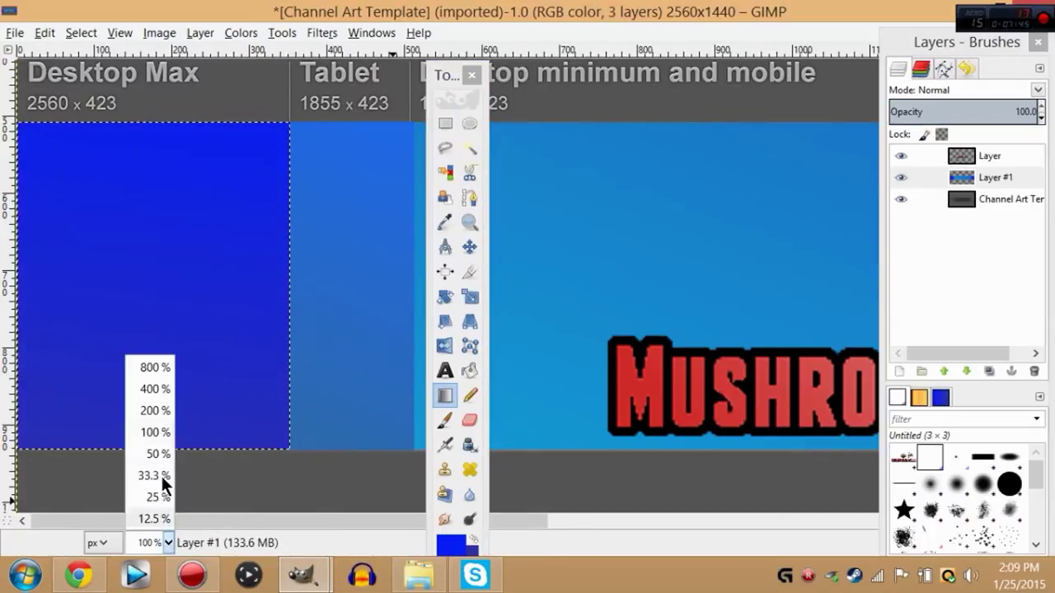
{"action": "left_click", "coordinate": [160, 476]}
{"action": "left_click", "coordinate": [80, 32]}
{"action": "left_click", "coordinate": [84, 76]}
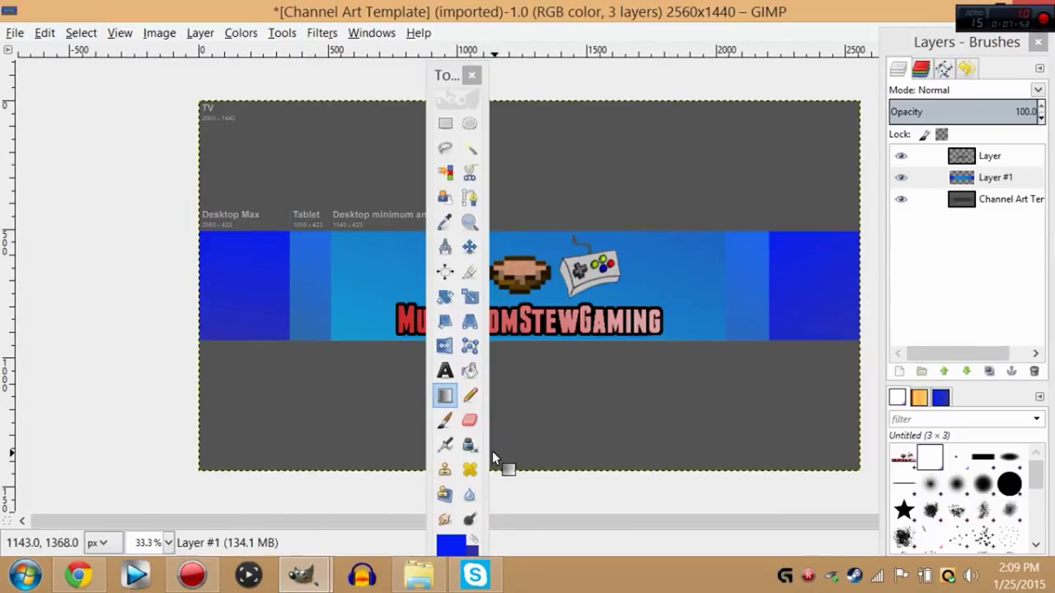
{"action": "left_click_drag", "start_coordinate": [432, 77], "coordinate": [45, 64]}
{"action": "left_click", "coordinate": [168, 543]}
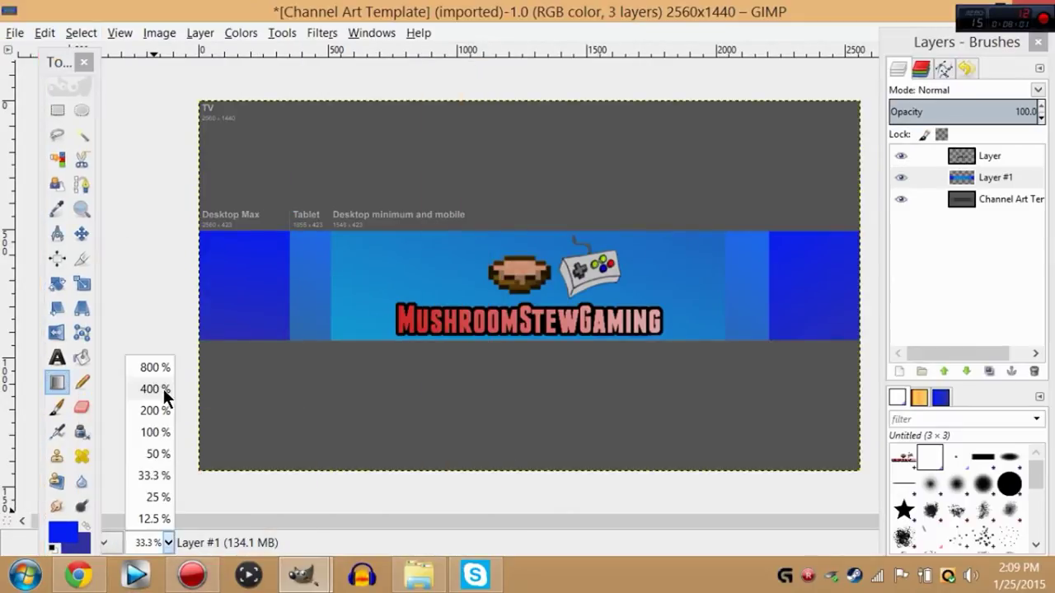
{"action": "left_click", "coordinate": [161, 470]}
{"action": "left_click", "coordinate": [168, 542]}
{"action": "left_click", "coordinate": [155, 433]}
{"action": "mouse_move", "coordinate": [385, 523]}
{"action": "left_mouse_down"}
{"action": "mouse_move", "coordinate": [586, 547]}
{"action": "mouse_move", "coordinate": [228, 459]}
{"action": "mouse_move", "coordinate": [120, 421]}
{"action": "left_mouse_up"}
{"action": "left_click_drag", "start_coordinate": [55, 63], "coordinate": [314, 113]}
{"action": "left_click_drag", "start_coordinate": [966, 43], "coordinate": [822, 61]}
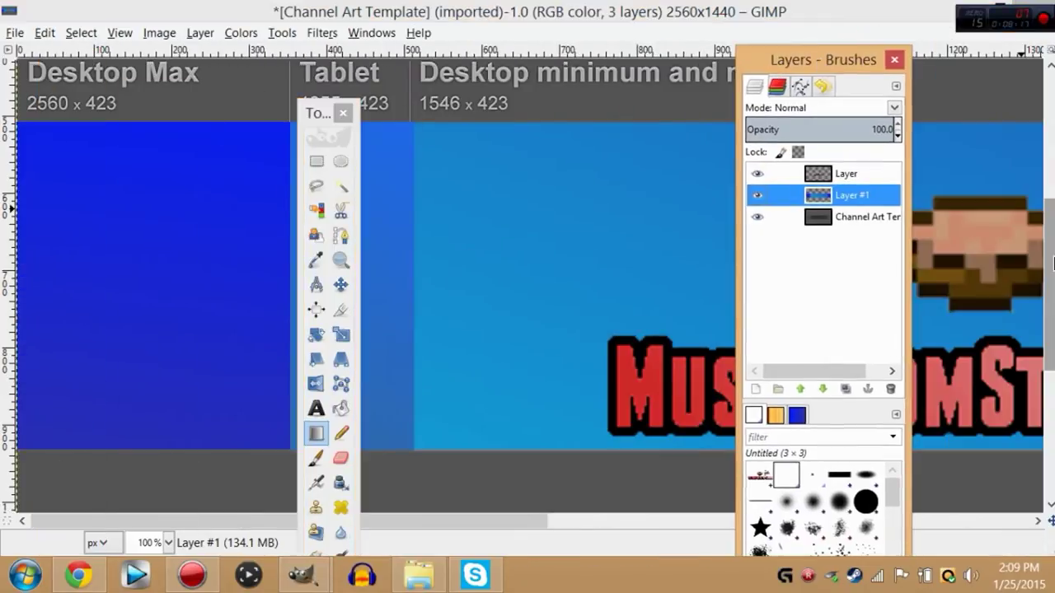
{"action": "left_click_drag", "start_coordinate": [1049, 256], "coordinate": [1047, 120]}
{"action": "left_click_drag", "start_coordinate": [397, 521], "coordinate": [1040, 519]}
{"action": "left_click", "coordinate": [317, 161]}
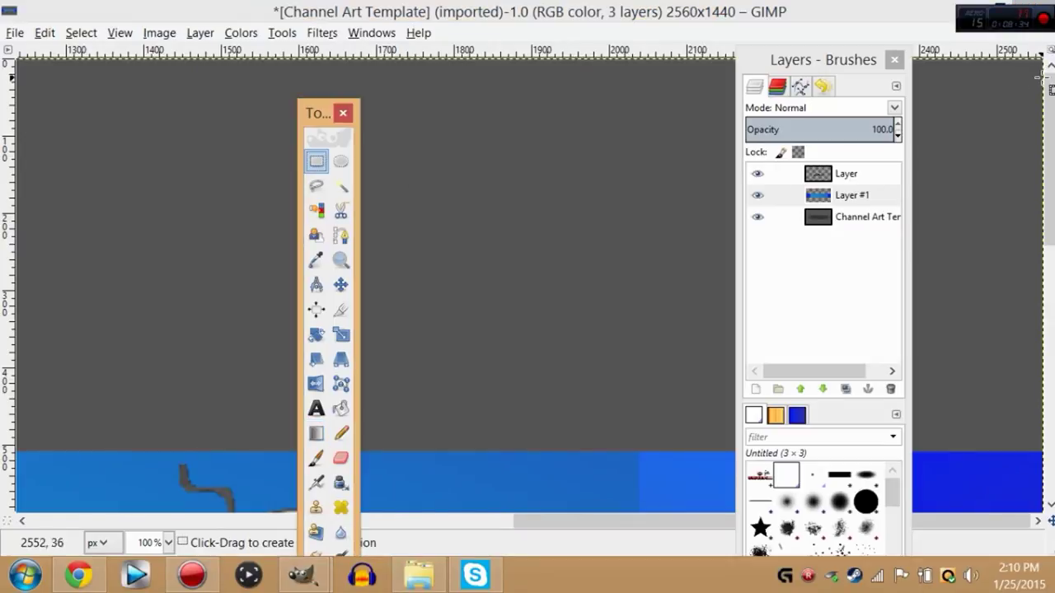
{"action": "left_click_drag", "start_coordinate": [1043, 61], "coordinate": [947, 208]}
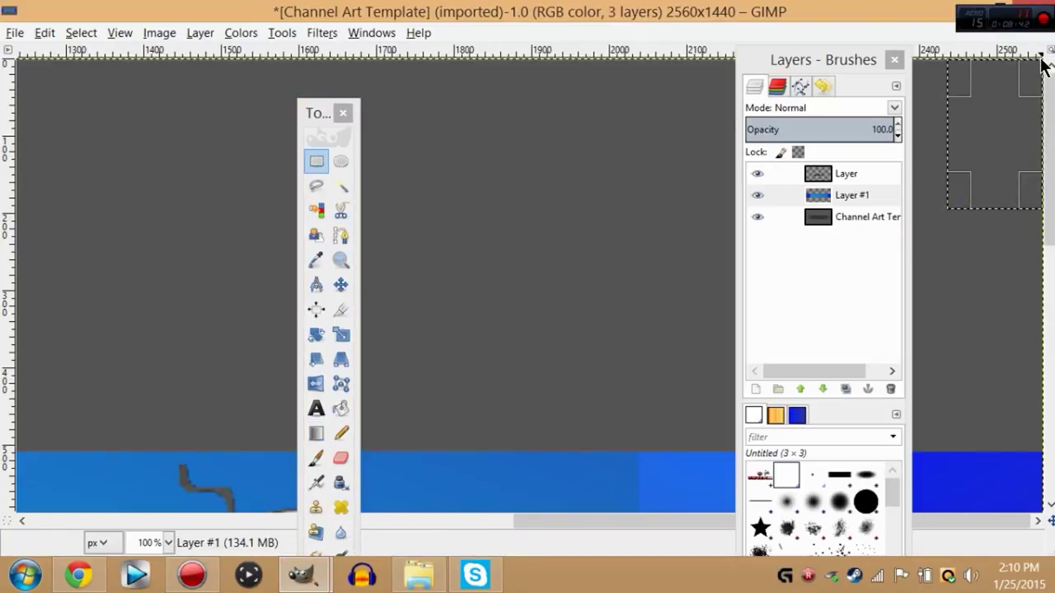
{"action": "left_click_drag", "start_coordinate": [899, 185], "coordinate": [798, 311]}
{"action": "left_click", "coordinate": [341, 187]}
{"action": "left_click", "coordinate": [81, 33]}
{"action": "left_click", "coordinate": [92, 73]}
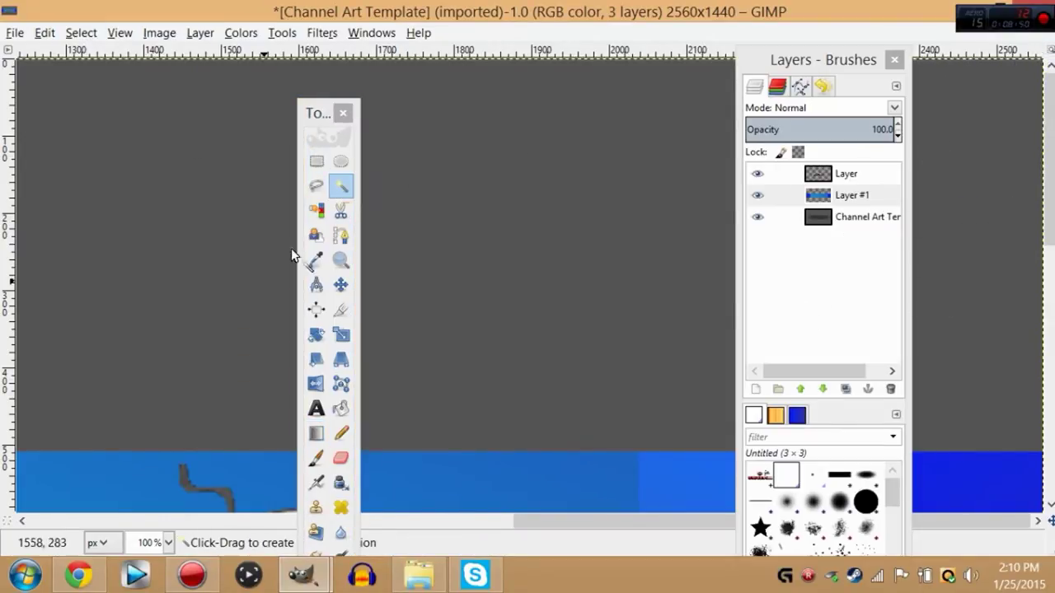
Step: Select the right part of the TV area above the banner with a rectangle, from the canvas corner down to the banner's upper edge
{"action": "left_click", "coordinate": [316, 161]}
{"action": "left_click", "coordinate": [169, 544]}
{"action": "left_click", "coordinate": [158, 374]}
{"action": "left_click_drag", "start_coordinate": [1049, 159], "coordinate": [1049, 82]}
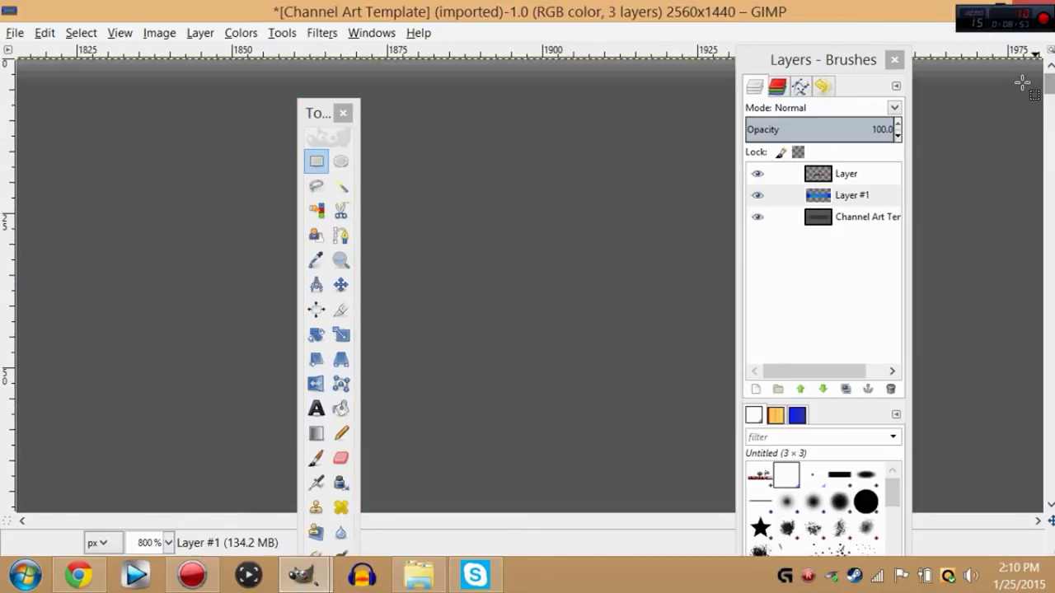
{"action": "left_click_drag", "start_coordinate": [775, 64], "coordinate": [367, 45]}
{"action": "left_click_drag", "start_coordinate": [775, 523], "coordinate": [999, 522]}
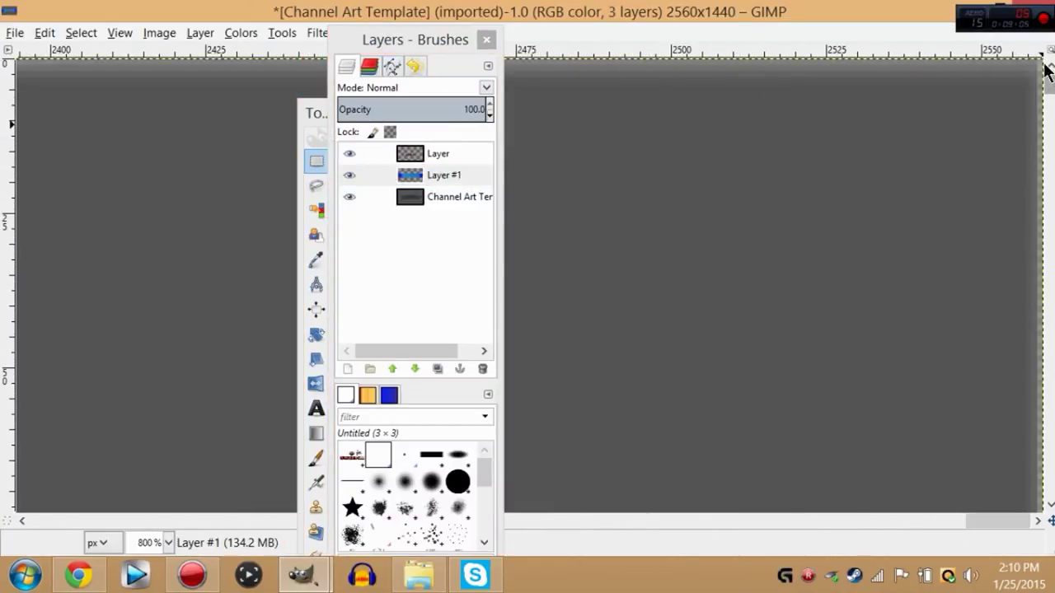
{"action": "left_click_drag", "start_coordinate": [731, 341], "coordinate": [11, 313]}
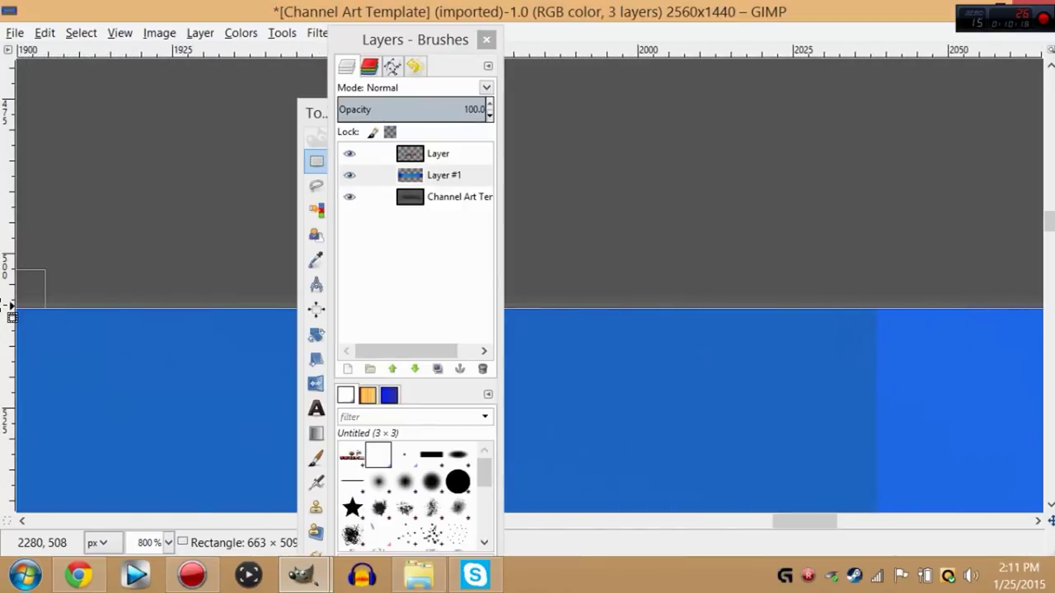
{"action": "left_click_drag", "start_coordinate": [12, 314], "coordinate": [1, 306]}
{"action": "left_click_drag", "start_coordinate": [411, 35], "coordinate": [547, 124]}
{"action": "left_click_drag", "start_coordinate": [1049, 222], "coordinate": [1049, 154]}
{"action": "left_click", "coordinate": [168, 542]}
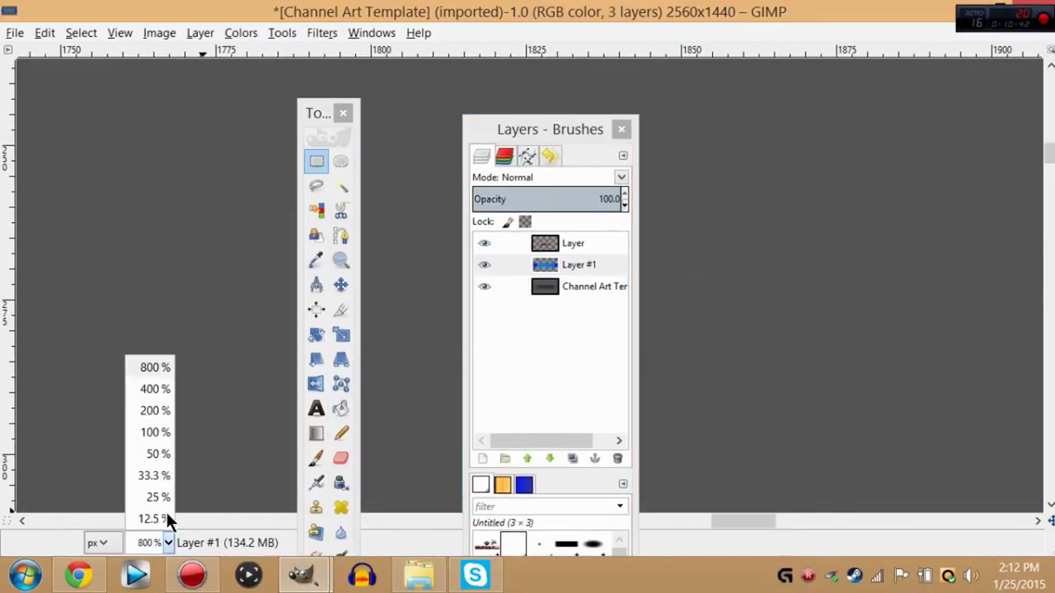
{"action": "left_click", "coordinate": [153, 473]}
Step: Set the foreground colour to a violet-blue and the background colour to a bright pure blue
{"action": "left_click_drag", "start_coordinate": [569, 126], "coordinate": [413, 205]}
{"action": "left_click_drag", "start_coordinate": [318, 117], "coordinate": [113, 35]}
{"action": "left_click", "coordinate": [118, 507]}
{"action": "left_click_drag", "start_coordinate": [569, 422], "coordinate": [673, 326]}
{"action": "left_click_drag", "start_coordinate": [684, 368], "coordinate": [686, 359]}
{"action": "left_click_drag", "start_coordinate": [665, 333], "coordinate": [717, 277]}
{"action": "left_click", "coordinate": [758, 528]}
{"action": "left_click", "coordinate": [133, 522]}
{"action": "left_click_drag", "start_coordinate": [645, 350], "coordinate": [733, 319]}
{"action": "left_click", "coordinate": [758, 527]}
Step: Try the violet-blue gradient on the selected part of the upper TV area and undo the fill
{"action": "left_click", "coordinate": [113, 356]}
{"action": "left_click_drag", "start_coordinate": [674, 297], "coordinate": [734, 173]}
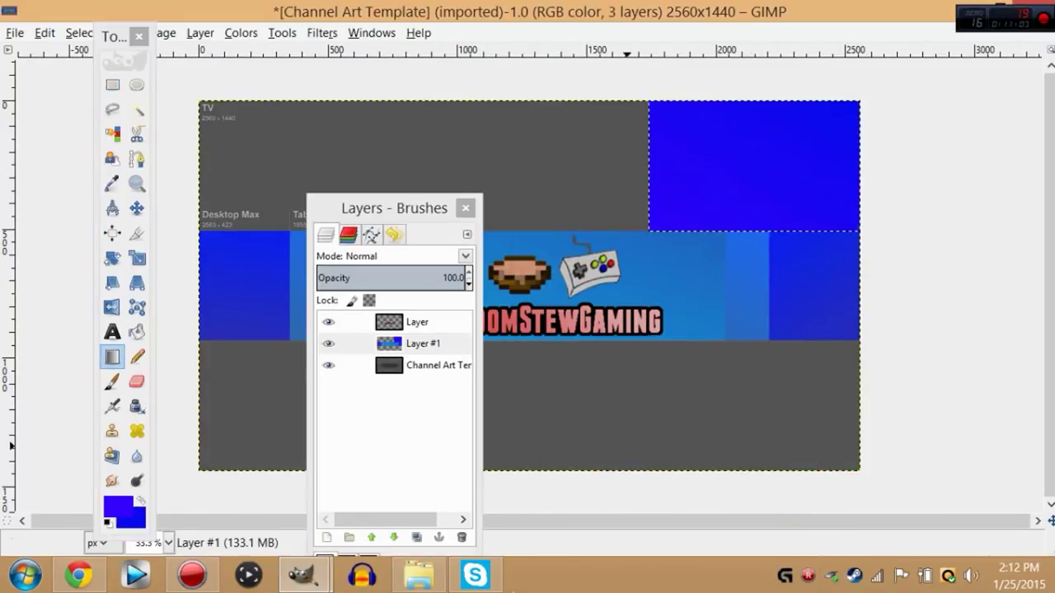
{"action": "left_click", "coordinate": [45, 32]}
{"action": "left_click", "coordinate": [67, 49]}
Step: Extend the rectangular selection across the full width of the TV area above the banner
{"action": "left_click", "coordinate": [112, 85]}
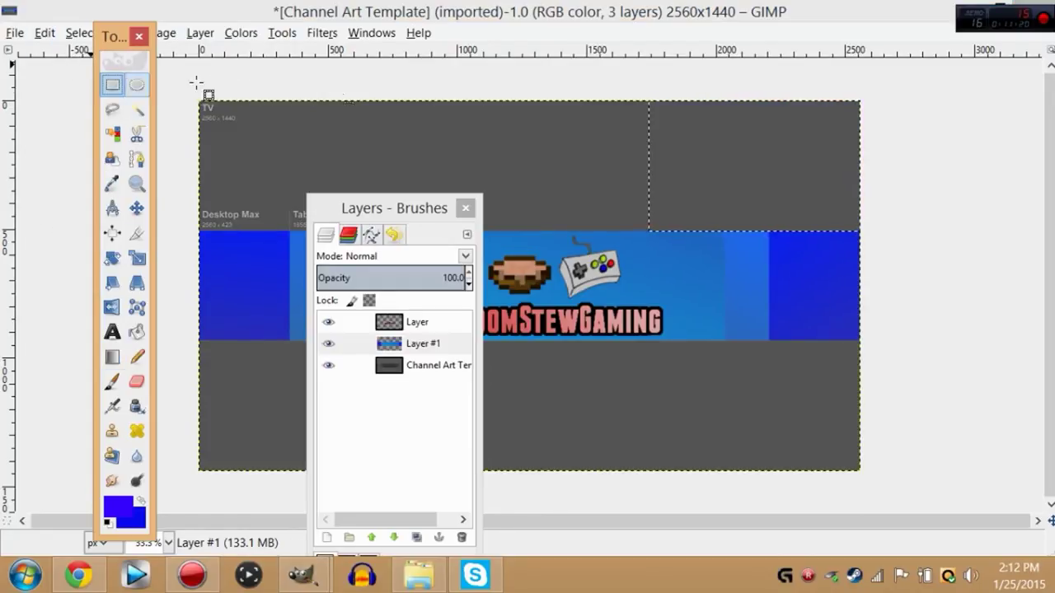
{"action": "left_click_drag", "start_coordinate": [648, 103], "coordinate": [604, 175]}
{"action": "left_click", "coordinate": [651, 105]}
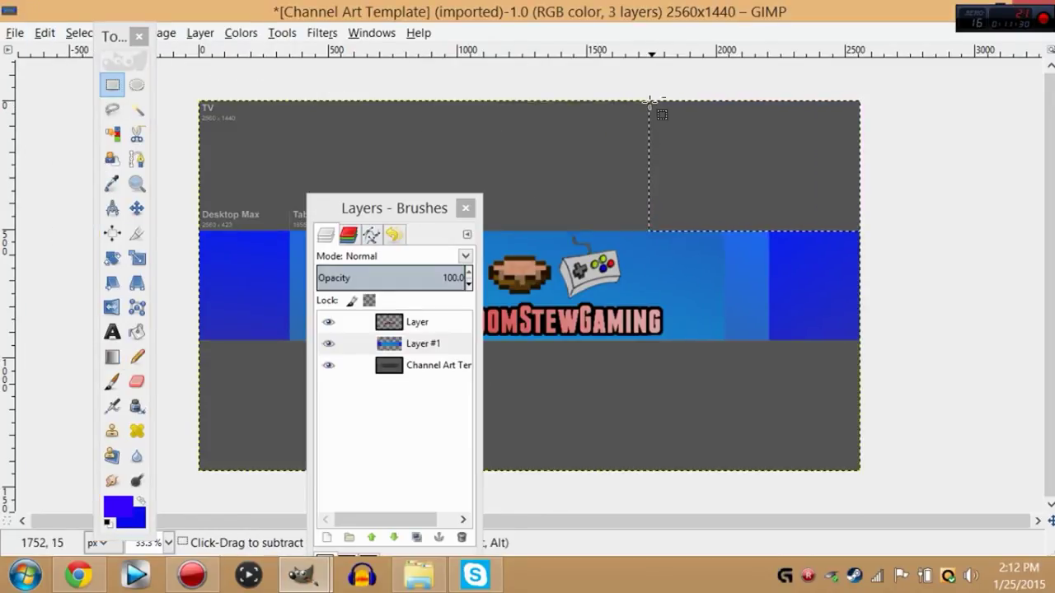
{"action": "left_click_drag", "start_coordinate": [858, 98], "coordinate": [835, 142]}
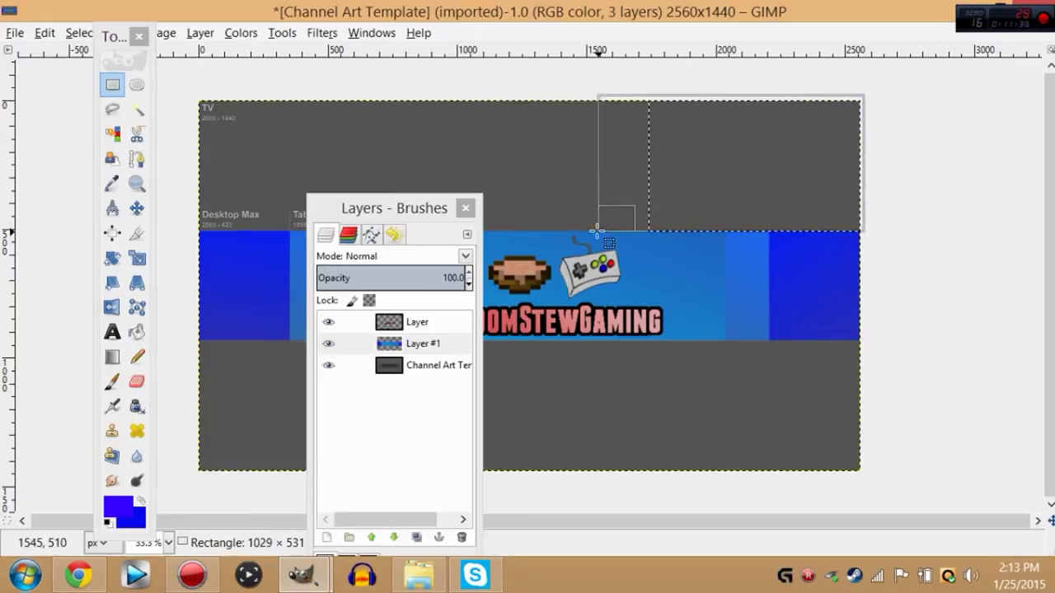
{"action": "left_click_drag", "start_coordinate": [445, 234], "coordinate": [182, 233]}
Step: Fill the upper TV area with the violet-to-blue gradient, keeping the area selected
{"action": "left_click", "coordinate": [112, 356]}
{"action": "left_click_drag", "start_coordinate": [526, 84], "coordinate": [463, 453]}
{"action": "left_click_drag", "start_coordinate": [399, 204], "coordinate": [1051, 216]}
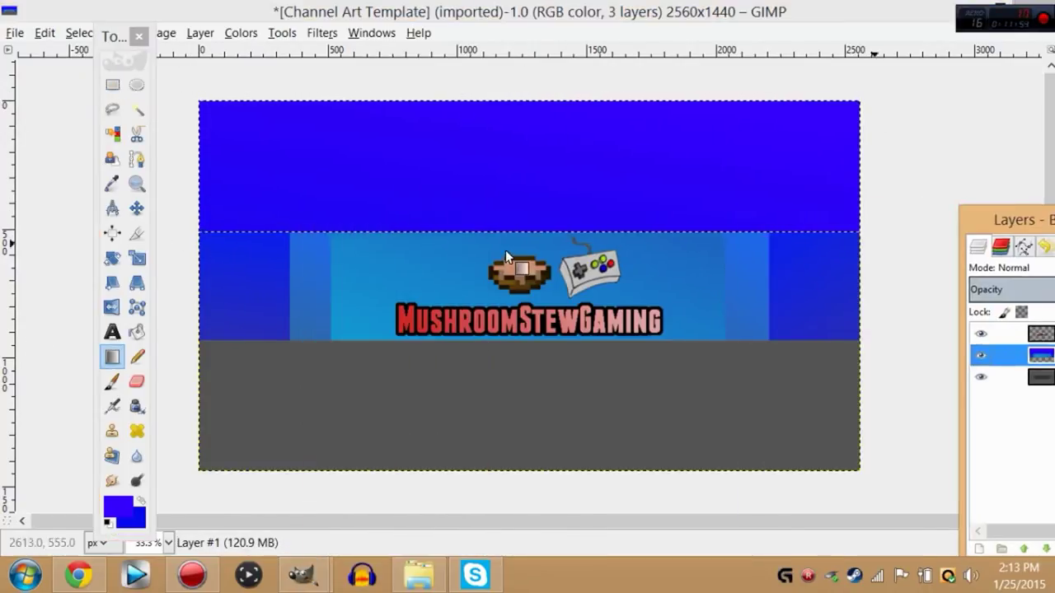
{"action": "left_click", "coordinate": [138, 109]}
{"action": "left_click", "coordinate": [72, 136]}
{"action": "left_click", "coordinate": [44, 33]}
{"action": "left_click", "coordinate": [74, 52]}
Step: Set the foreground colour to a very dark purple
{"action": "left_click", "coordinate": [116, 509]}
{"action": "left_click", "coordinate": [688, 353]}
{"action": "left_click", "coordinate": [584, 319]}
{"action": "left_click", "coordinate": [763, 530]}
Step: Fill the upper TV area with a gradient running from bright blue at left to dark purple at right, and clear the selection
{"action": "left_click", "coordinate": [112, 357]}
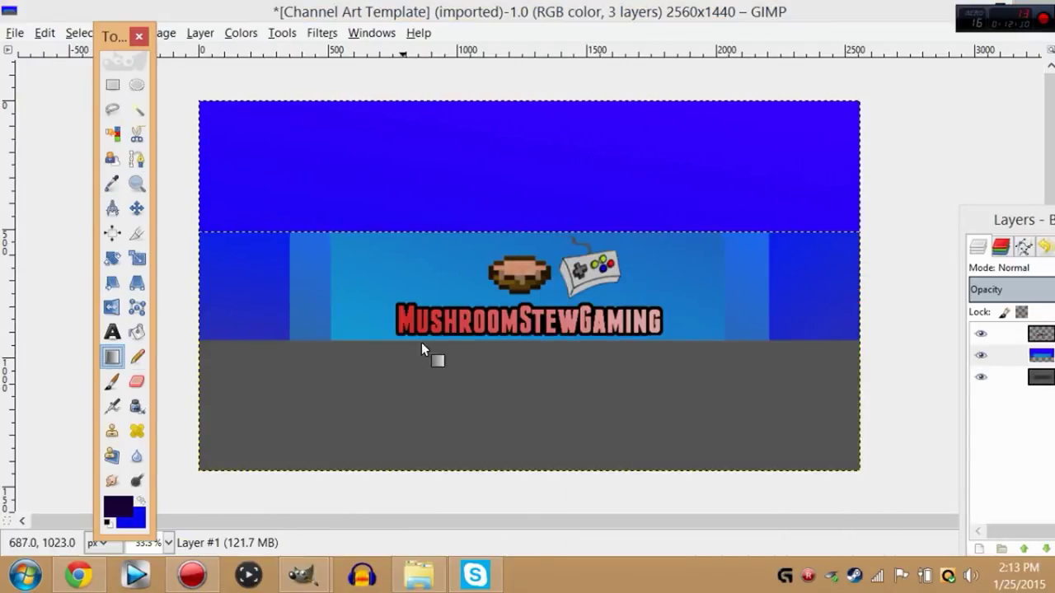
{"action": "left_click_drag", "start_coordinate": [288, 177], "coordinate": [898, 194]}
{"action": "left_click_drag", "start_coordinate": [546, 301], "coordinate": [459, 384]}
{"action": "left_click", "coordinate": [137, 109]}
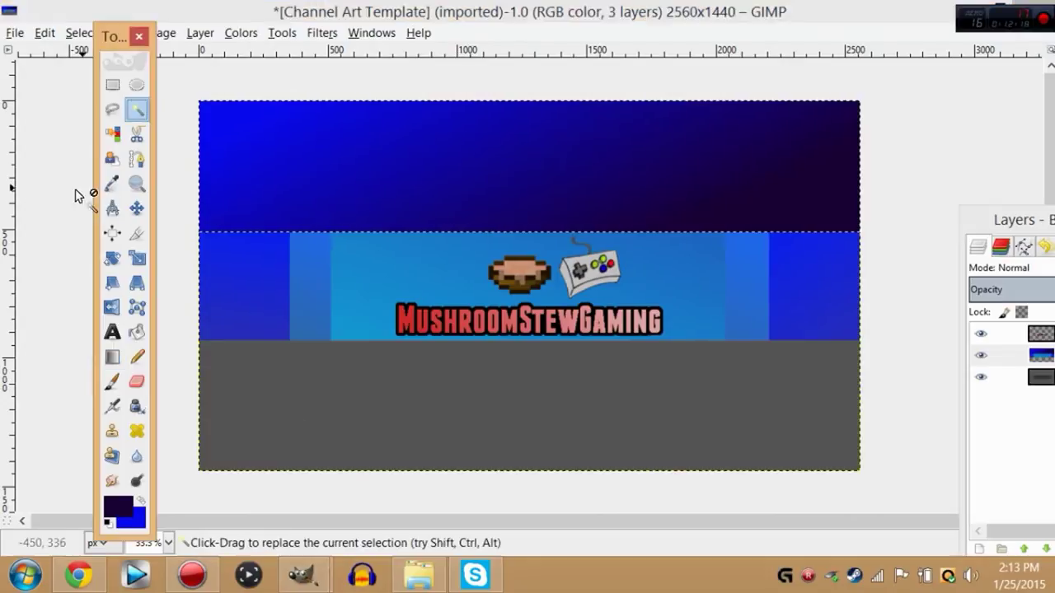
Step: Select the TV area below the banner with a rectangle and fill it with the gradient from dark purple at left to blue at right
{"action": "key", "text": "r"}
{"action": "left_click_drag", "start_coordinate": [179, 484], "coordinate": [876, 339]}
{"action": "left_click", "coordinate": [112, 357]}
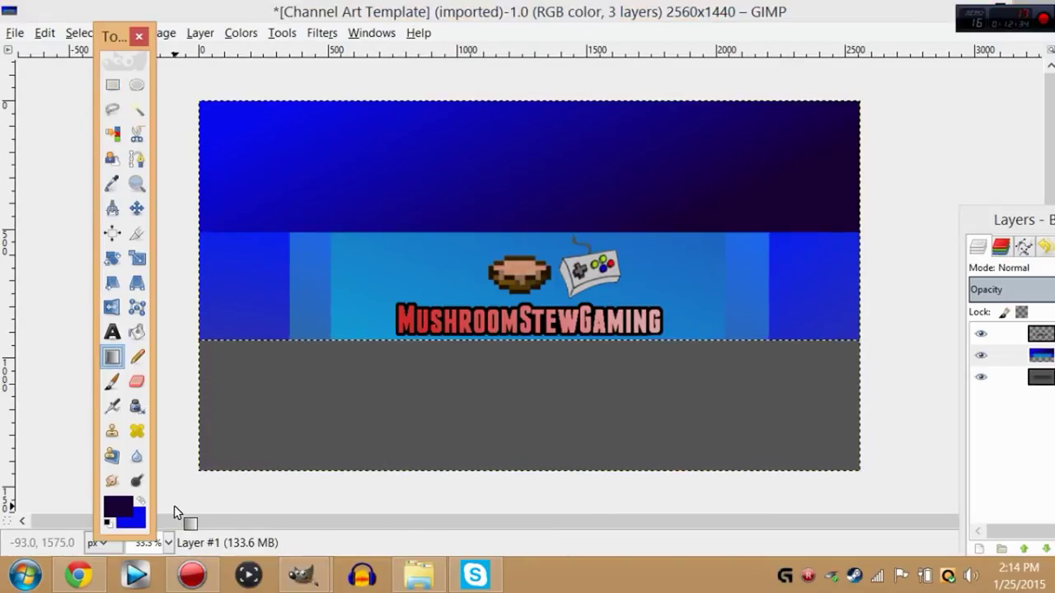
{"action": "left_click_drag", "start_coordinate": [175, 506], "coordinate": [876, 307]}
{"action": "left_click", "coordinate": [137, 109]}
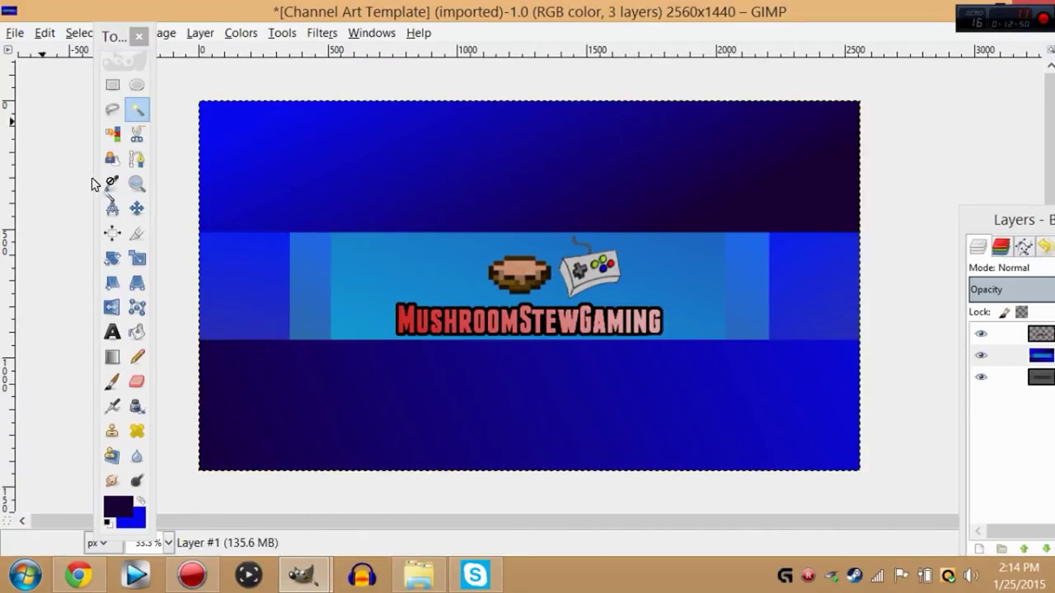
{"action": "key", "text": "m"}
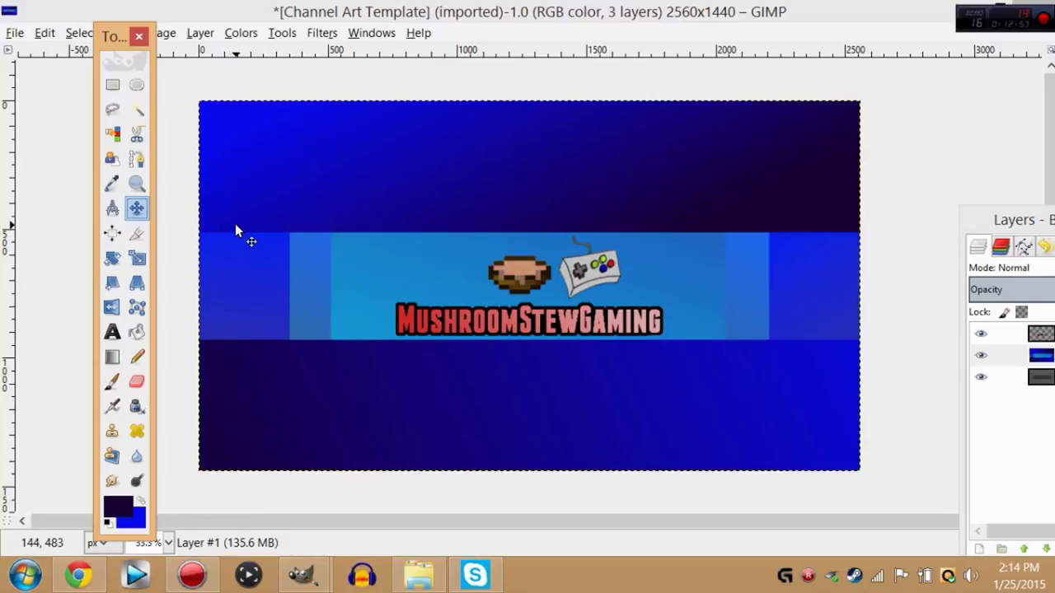
{"action": "left_click", "coordinate": [137, 85]}
{"action": "left_click", "coordinate": [168, 543]}
{"action": "left_click", "coordinate": [316, 313]}
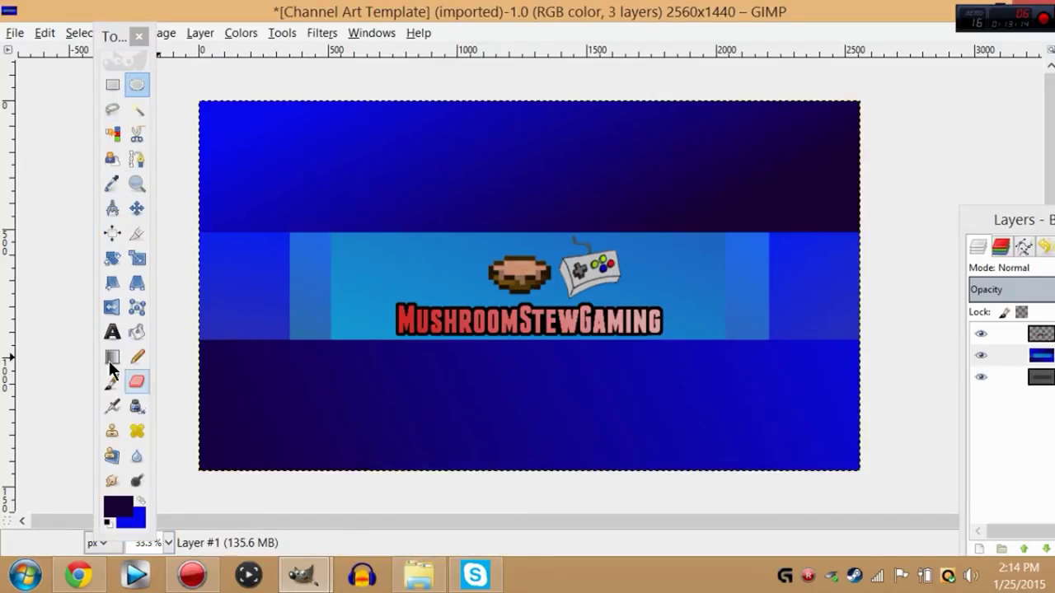
Step: Select the light blue background of the central banner area with Fuzzy Select and set the foreground colour to white for the Paintbrush
{"action": "left_click", "coordinate": [137, 110]}
{"action": "left_click", "coordinate": [365, 254]}
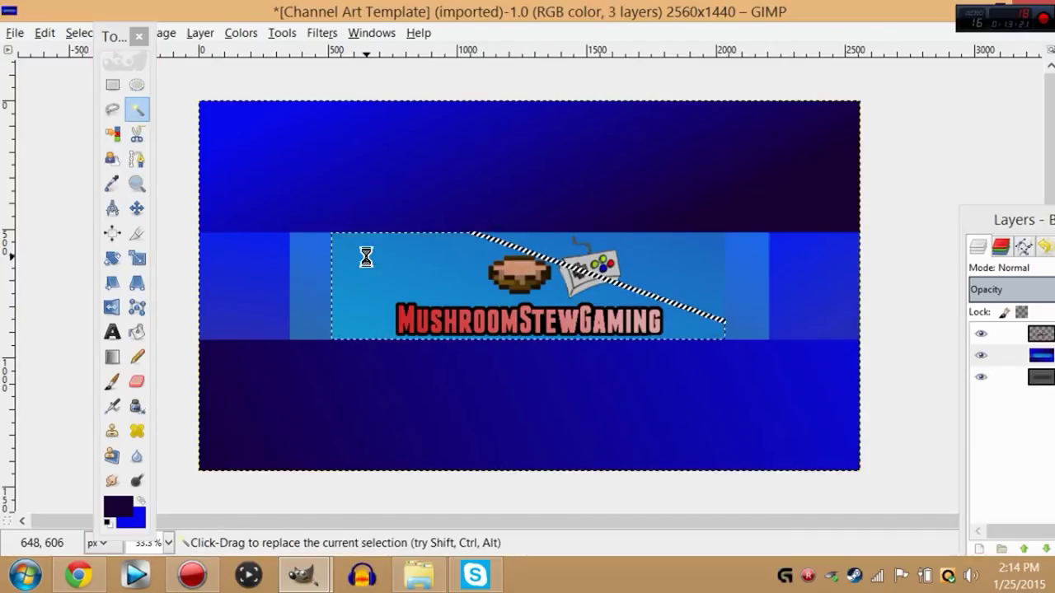
{"action": "left_click", "coordinate": [112, 381]}
{"action": "left_click", "coordinate": [118, 506]}
{"action": "left_click", "coordinate": [761, 489]}
{"action": "left_click", "coordinate": [763, 529]}
Step: Try a white brush stroke at the left end of the central banner area and undo it
{"action": "left_click_drag", "start_coordinate": [328, 291], "coordinate": [367, 339]}
{"action": "left_click_drag", "start_coordinate": [993, 220], "coordinate": [889, 163]}
{"action": "left_click", "coordinate": [47, 34]}
{"action": "left_click", "coordinate": [74, 54]}
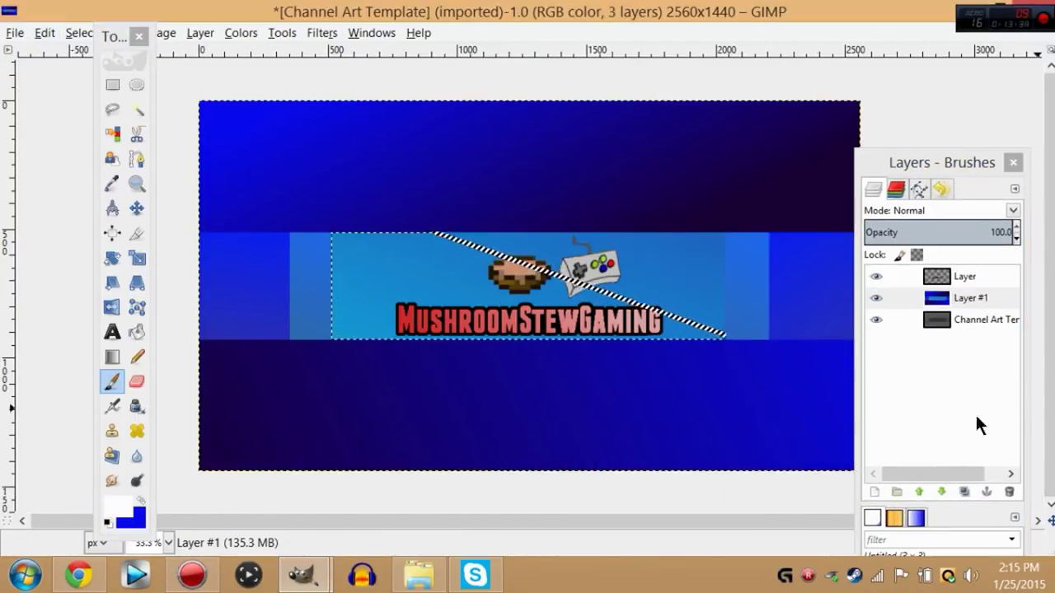
Step: Choose the Hardness 100 brush for the Paintbrush
{"action": "left_click_drag", "start_coordinate": [971, 163], "coordinate": [974, 16]}
{"action": "left_click", "coordinate": [988, 456]}
Step: Try curved white strokes across the left corners of the central banner area and undo them
{"action": "left_click_drag", "start_coordinate": [324, 270], "coordinate": [344, 324]}
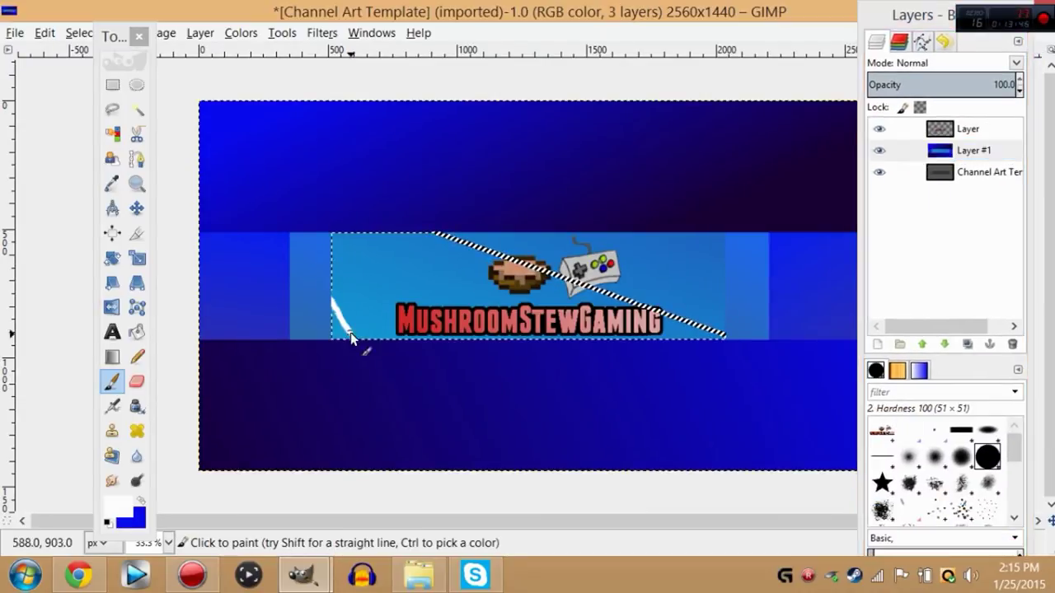
{"action": "left_click", "coordinate": [44, 32]}
{"action": "left_click", "coordinate": [74, 51]}
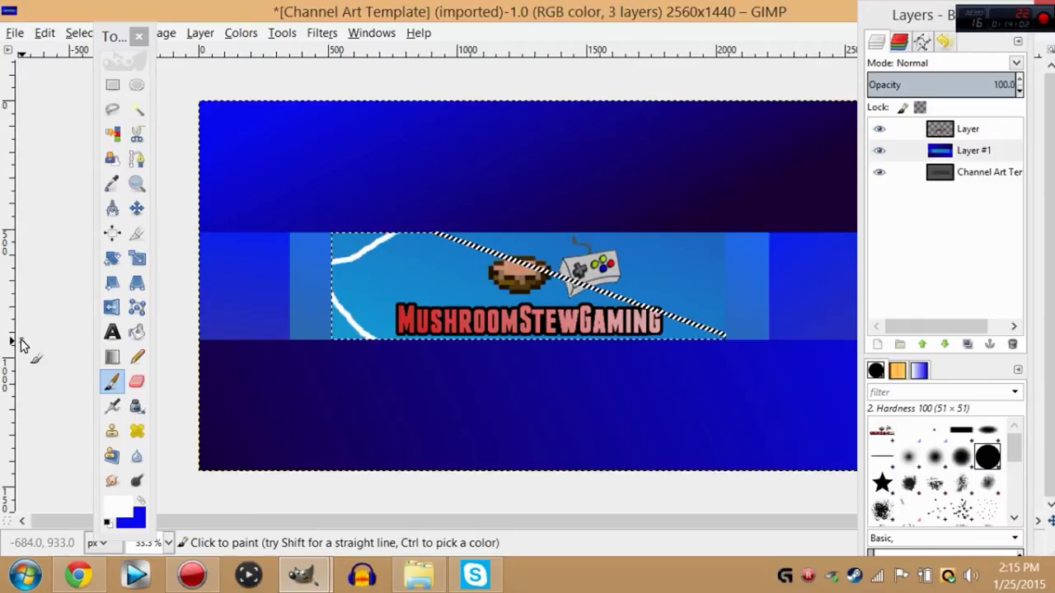
{"action": "left_click", "coordinate": [44, 32]}
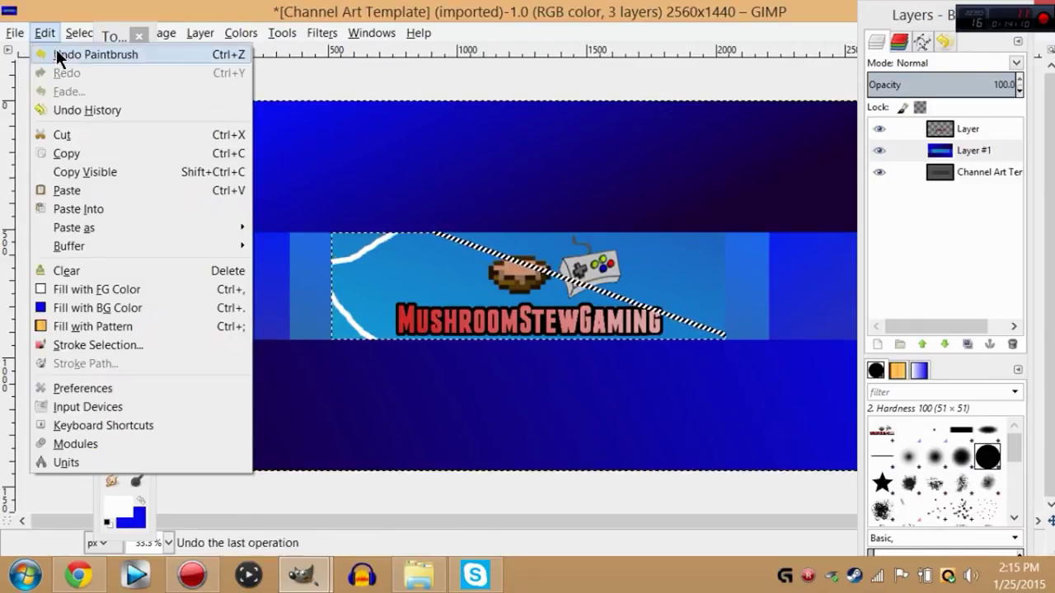
{"action": "left_click", "coordinate": [58, 50]}
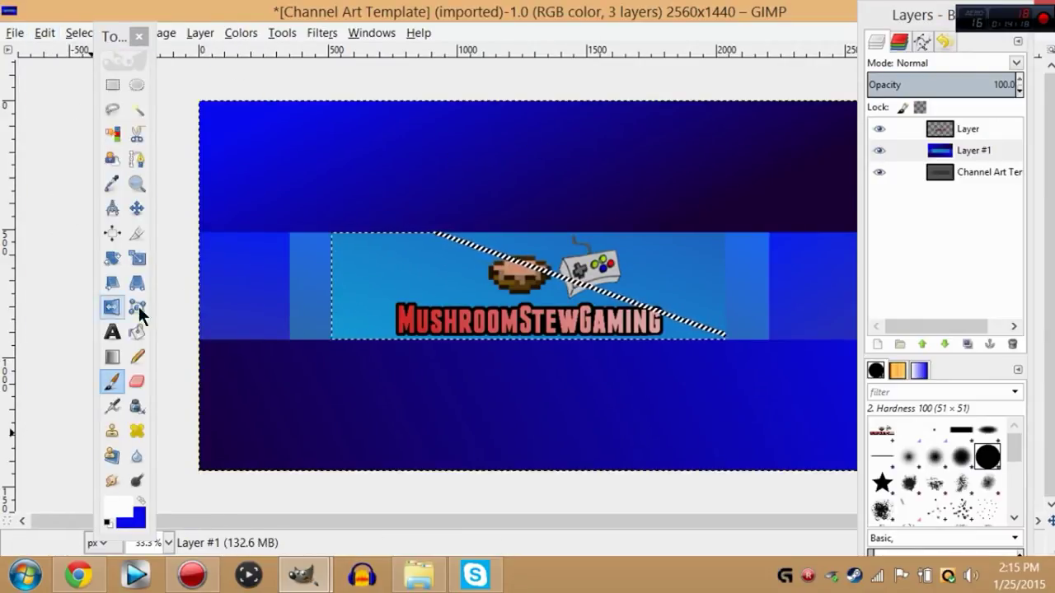
{"action": "left_click", "coordinate": [137, 84]}
{"action": "left_click_drag", "start_coordinate": [311, 278], "coordinate": [377, 360]}
{"action": "left_click", "coordinate": [137, 332]}
{"action": "left_click", "coordinate": [137, 110]}
{"action": "left_click", "coordinate": [262, 293]}
{"action": "left_click", "coordinate": [44, 33]}
{"action": "left_click", "coordinate": [59, 55]}
Step: Paint the two left corners of the central banner area white on Layer #1, leaving a rounded blue edge, and clear the selection
{"action": "left_click", "coordinate": [949, 151]}
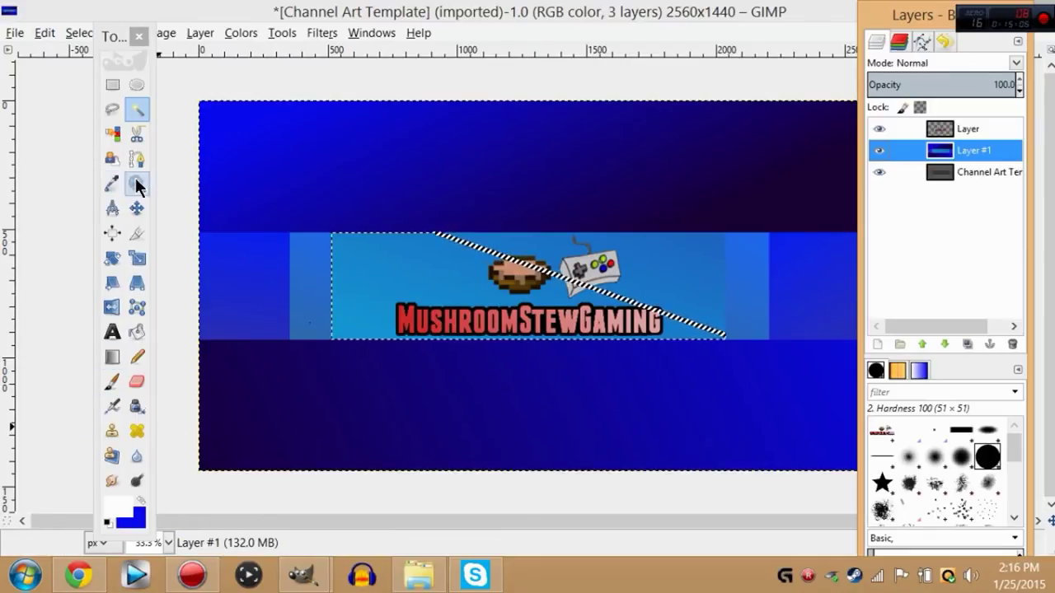
{"action": "left_click", "coordinate": [112, 381]}
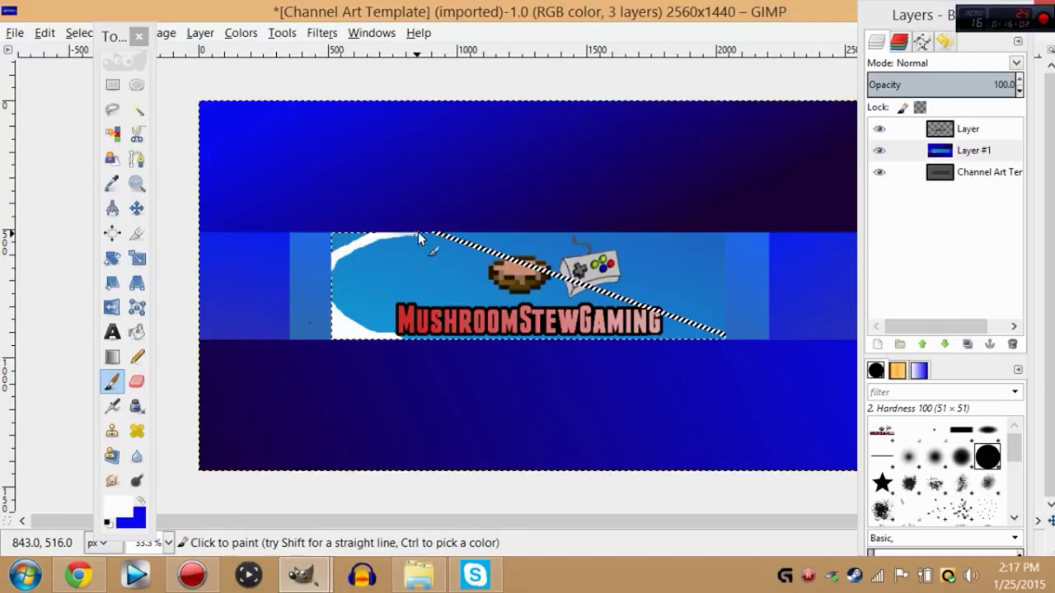
{"action": "left_click", "coordinate": [137, 109]}
{"action": "left_click", "coordinate": [350, 248]}
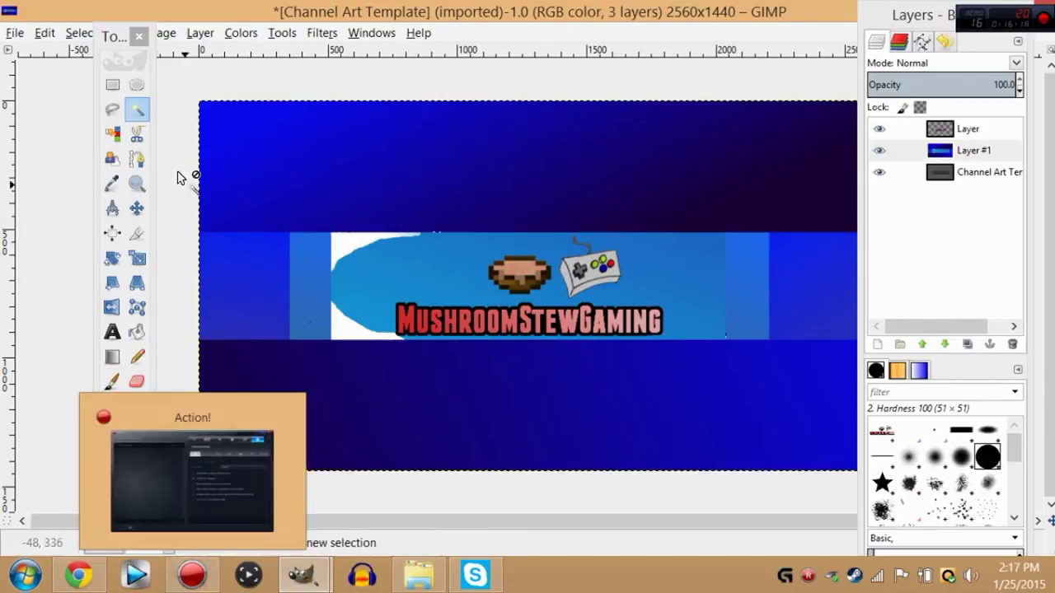
{"action": "left_click", "coordinate": [45, 33]}
{"action": "left_click", "coordinate": [39, 34]}
{"action": "left_click", "coordinate": [44, 35]}
{"action": "left_click", "coordinate": [47, 37]}
Step: Paint over the leftover blue fleck along the upper edge of the white corner with white
{"action": "left_click", "coordinate": [169, 542]}
{"action": "left_click", "coordinate": [165, 370]}
{"action": "left_click_drag", "start_coordinate": [1051, 285], "coordinate": [1051, 224]}
{"action": "left_click_drag", "start_coordinate": [560, 521], "coordinate": [292, 521]}
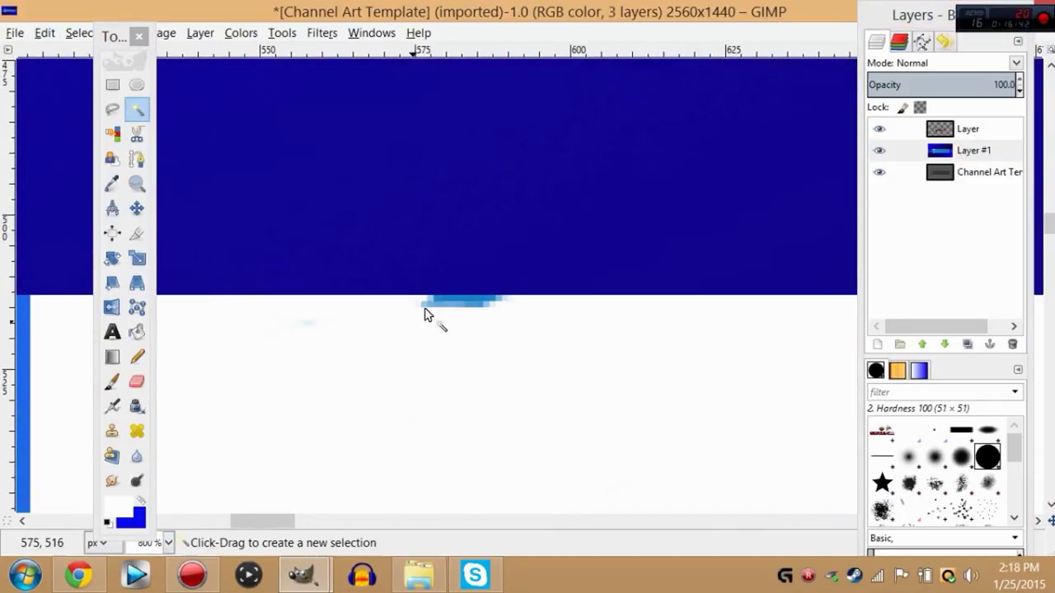
{"action": "left_click", "coordinate": [112, 382]}
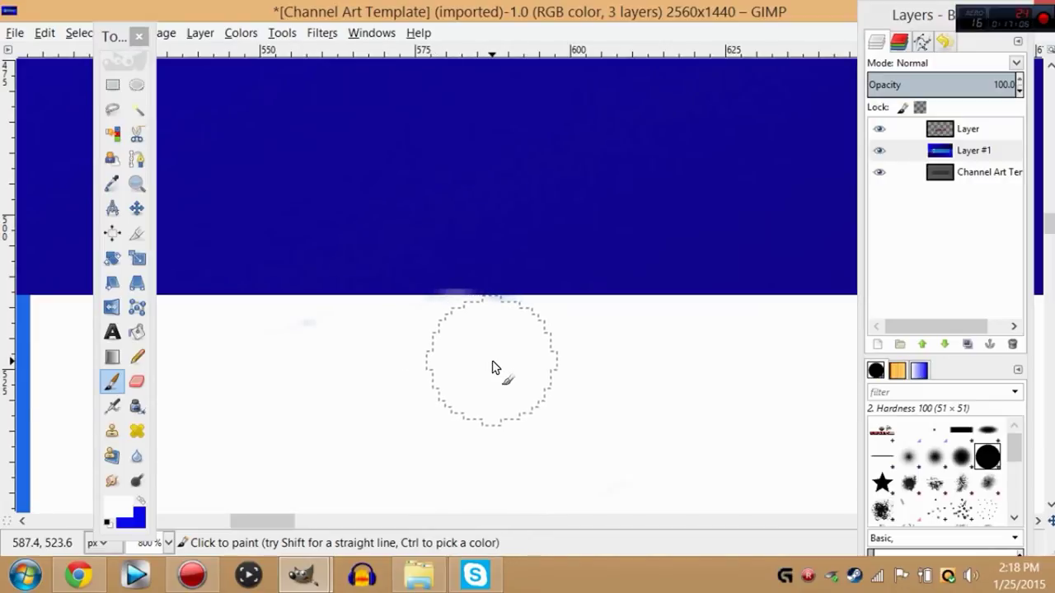
{"action": "left_click", "coordinate": [169, 542]}
{"action": "left_click", "coordinate": [158, 476]}
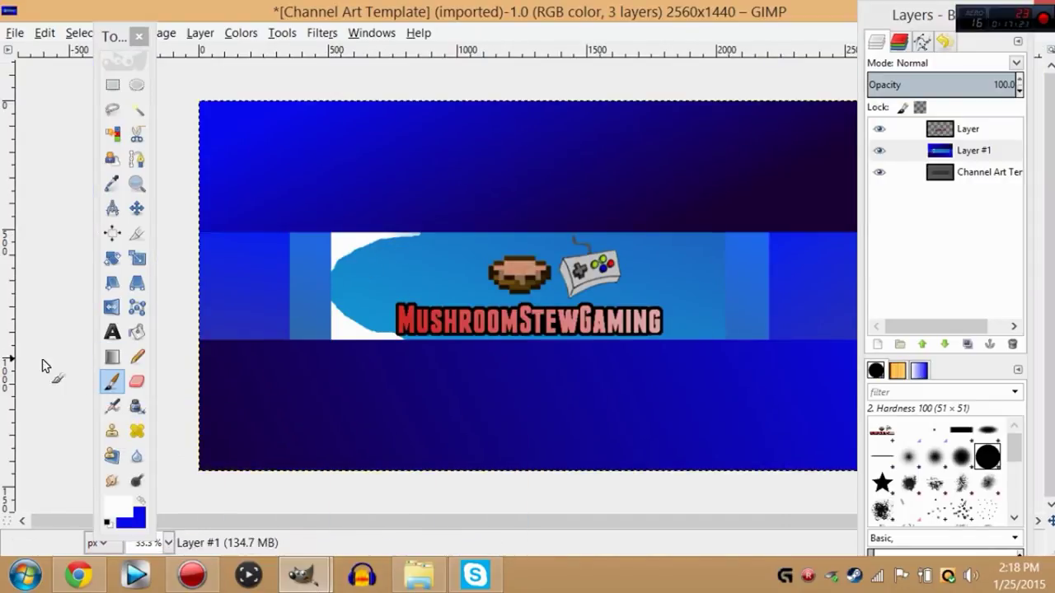
{"action": "key", "text": "u"}
{"action": "left_click", "coordinate": [651, 289]}
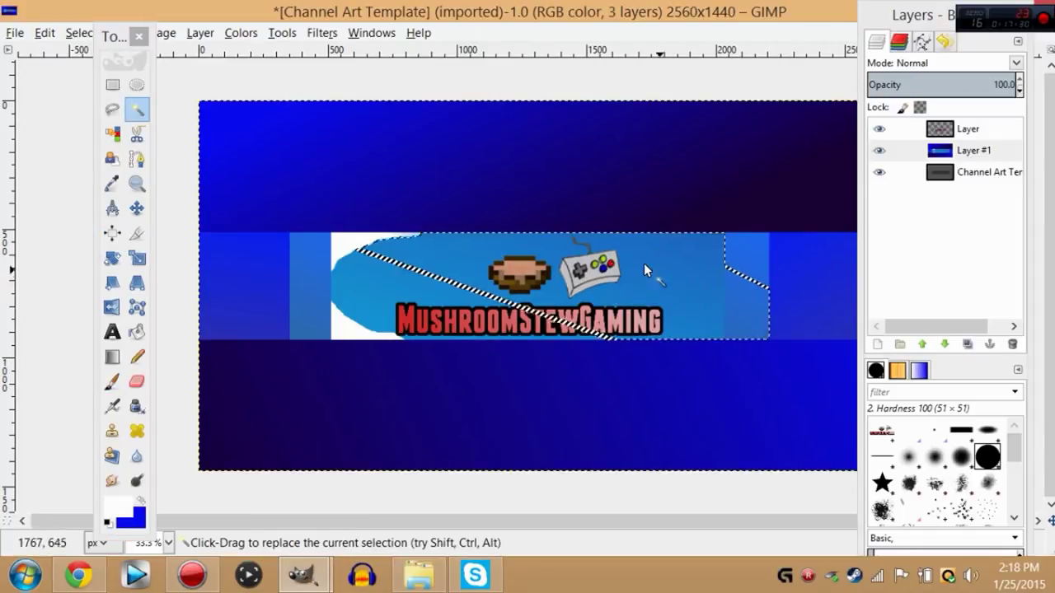
{"action": "key", "text": "m"}
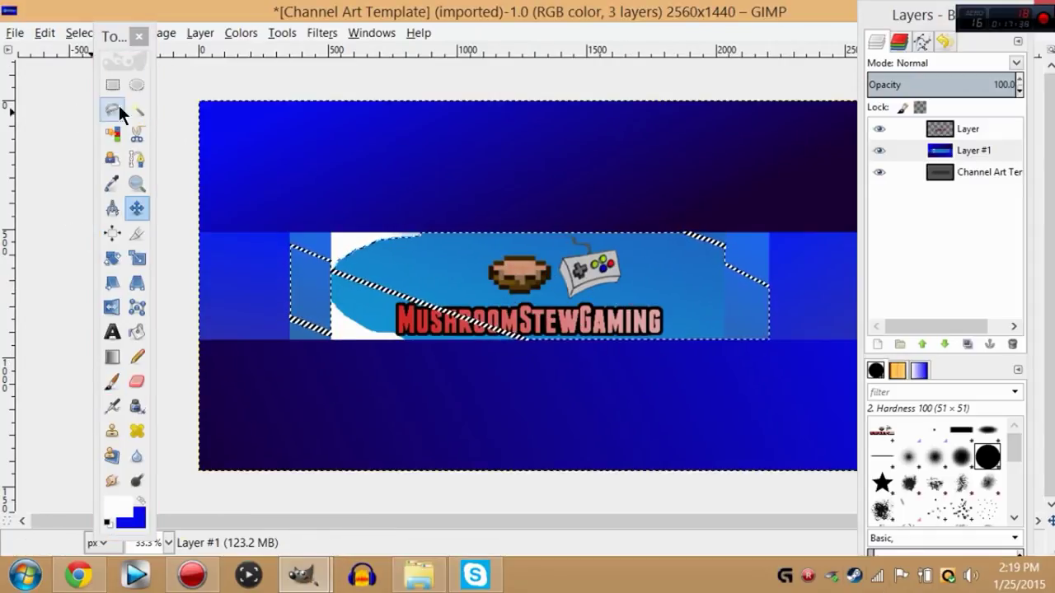
{"action": "left_click", "coordinate": [137, 110]}
{"action": "left_click", "coordinate": [299, 268]}
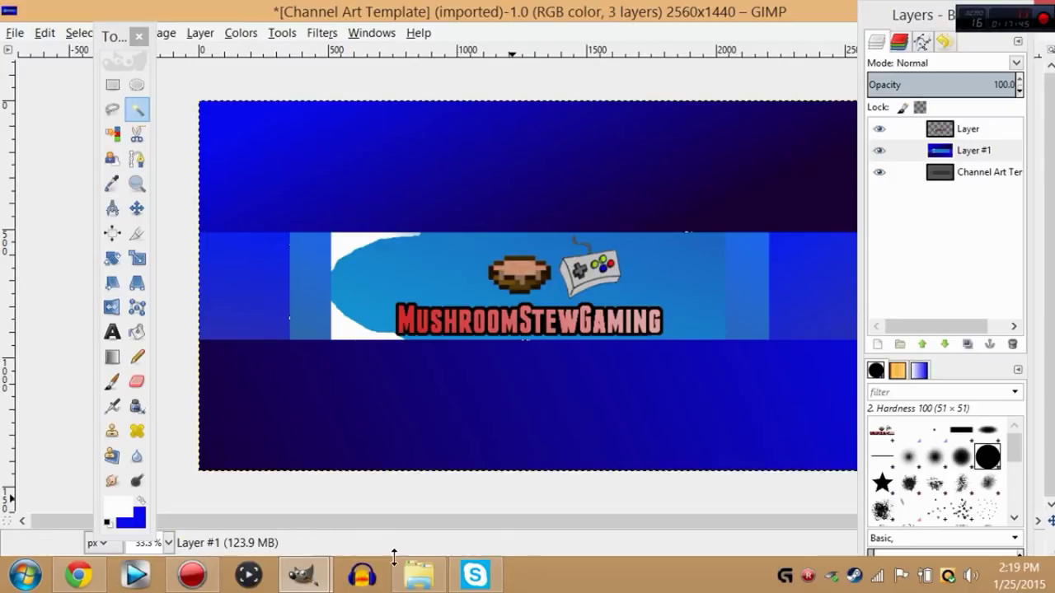
Step: Select the right end of the central banner area with a rectangle and paint its lower corner white with the Paintbrush
{"action": "left_click", "coordinate": [112, 85]}
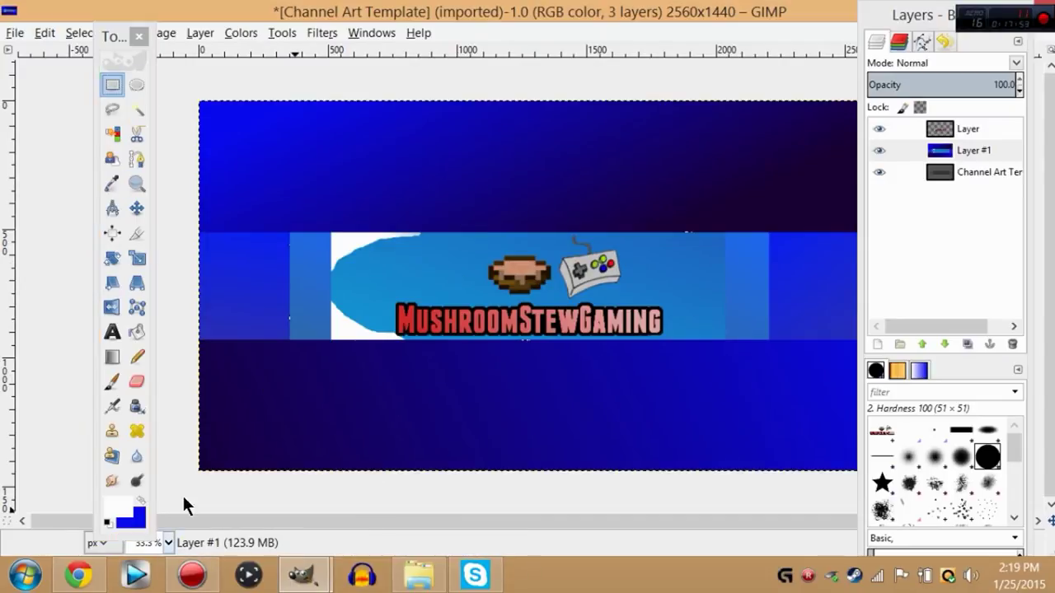
{"action": "key", "text": "1"}
{"action": "left_click_drag", "start_coordinate": [638, 128], "coordinate": [453, 452]}
{"action": "left_click_drag", "start_coordinate": [560, 521], "coordinate": [528, 513]}
{"action": "left_click_drag", "start_coordinate": [503, 439], "coordinate": [423, 431]}
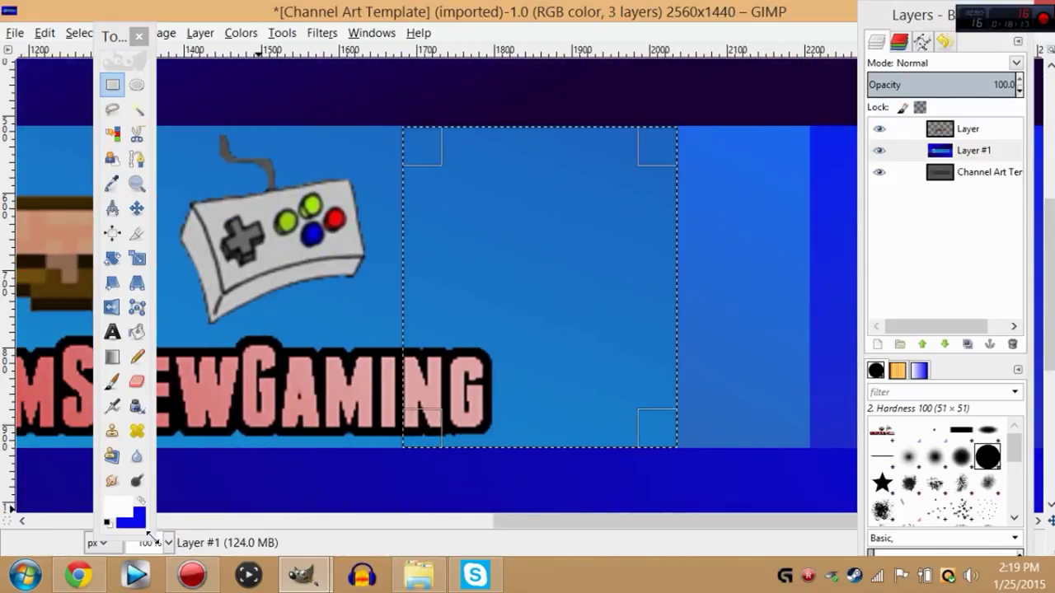
{"action": "left_click", "coordinate": [167, 543]}
{"action": "left_click", "coordinate": [152, 465]}
{"action": "left_click", "coordinate": [112, 382]}
{"action": "mouse_move", "coordinate": [740, 317]}
{"action": "left_mouse_down"}
{"action": "mouse_move", "coordinate": [633, 340]}
{"action": "mouse_move", "coordinate": [725, 319]}
{"action": "left_mouse_up"}
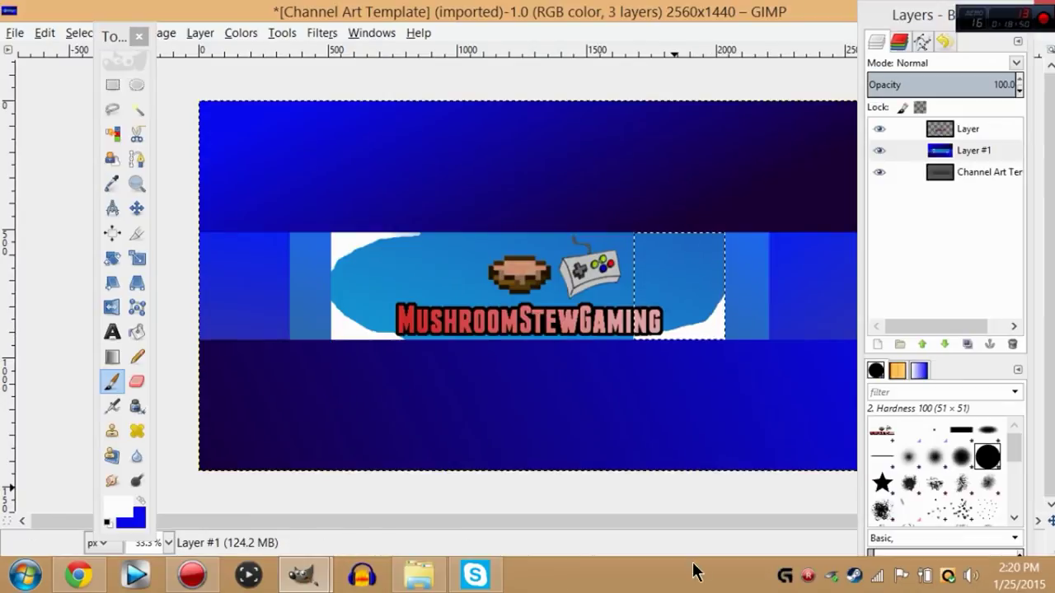
Step: Paint the upper right corner of the central banner area white and clear the selection
{"action": "left_click_drag", "start_coordinate": [729, 262], "coordinate": [684, 238]}
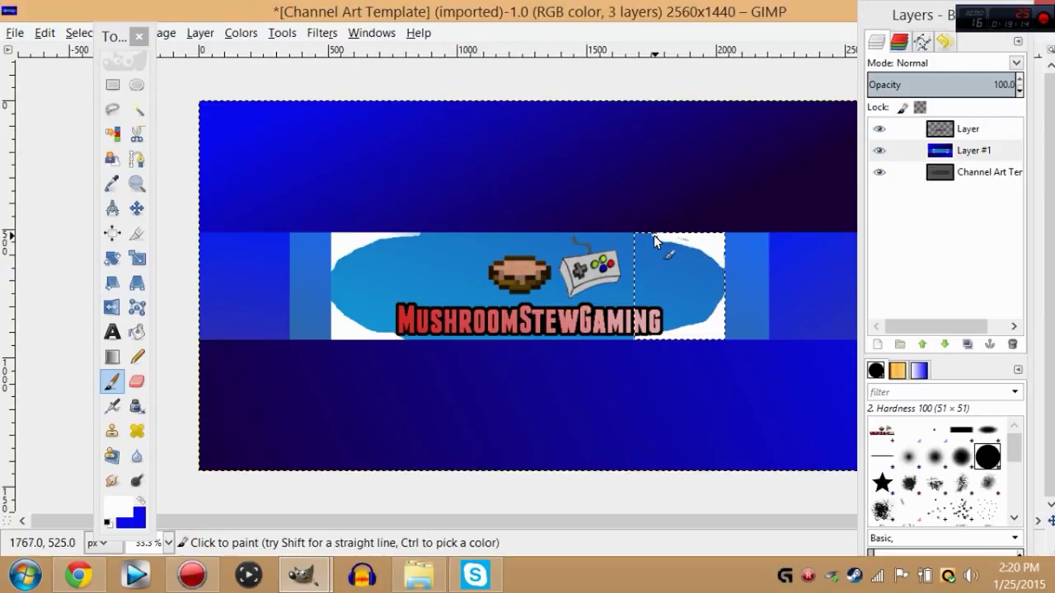
{"action": "left_click", "coordinate": [136, 109]}
{"action": "key", "text": "ctrl+shift+a"}
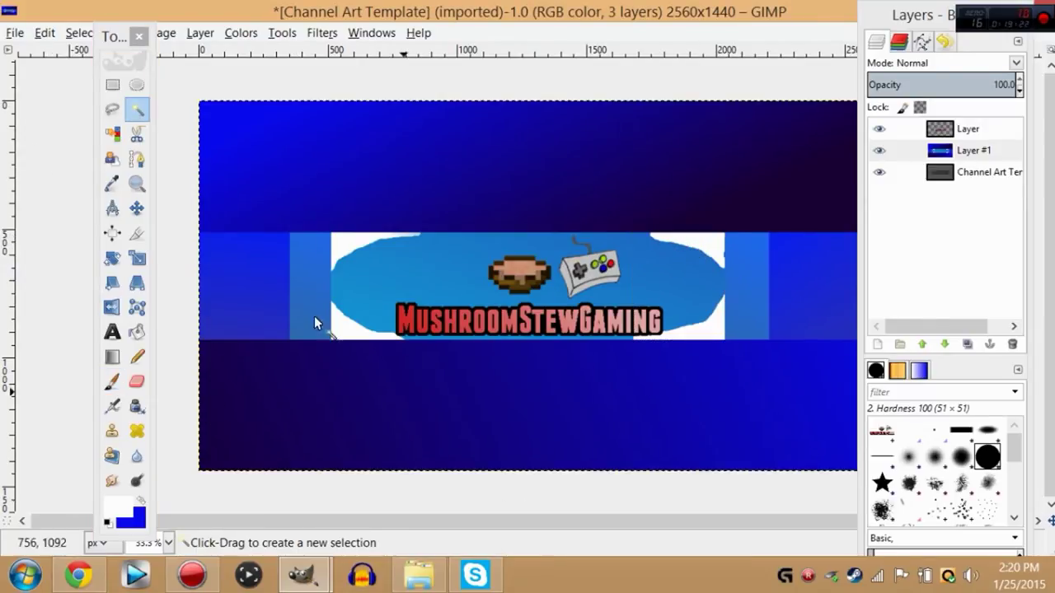
Step: Paint over the leftover blue flecks in the two right white corners with white
{"action": "left_click", "coordinate": [167, 543]}
{"action": "left_click", "coordinate": [155, 432]}
{"action": "scroll", "coordinate": [550, 159], "scroll_direction": "right", "scroll_amount": 5}
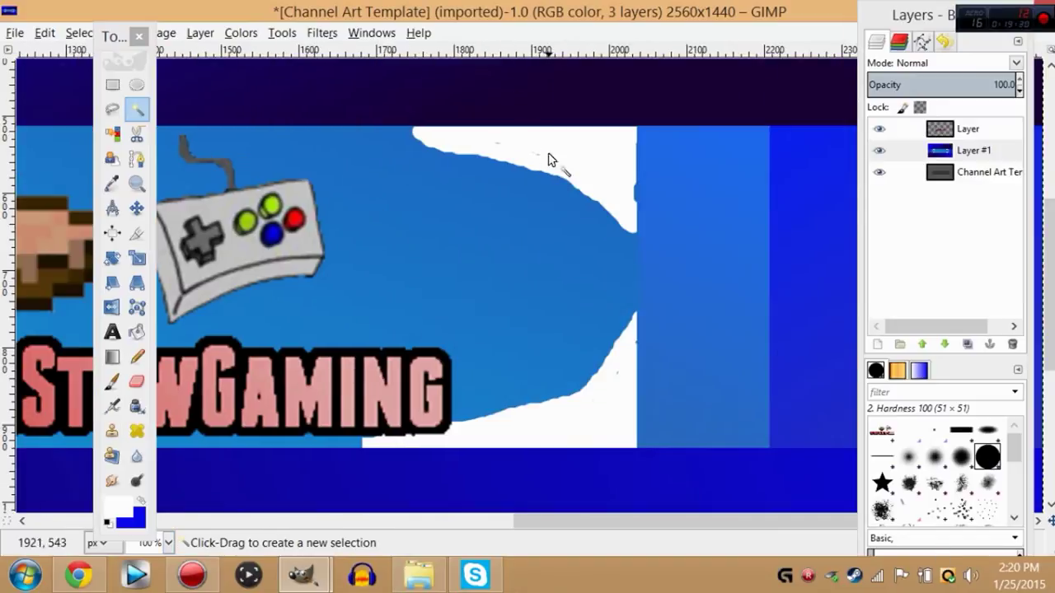
{"action": "left_click", "coordinate": [108, 383]}
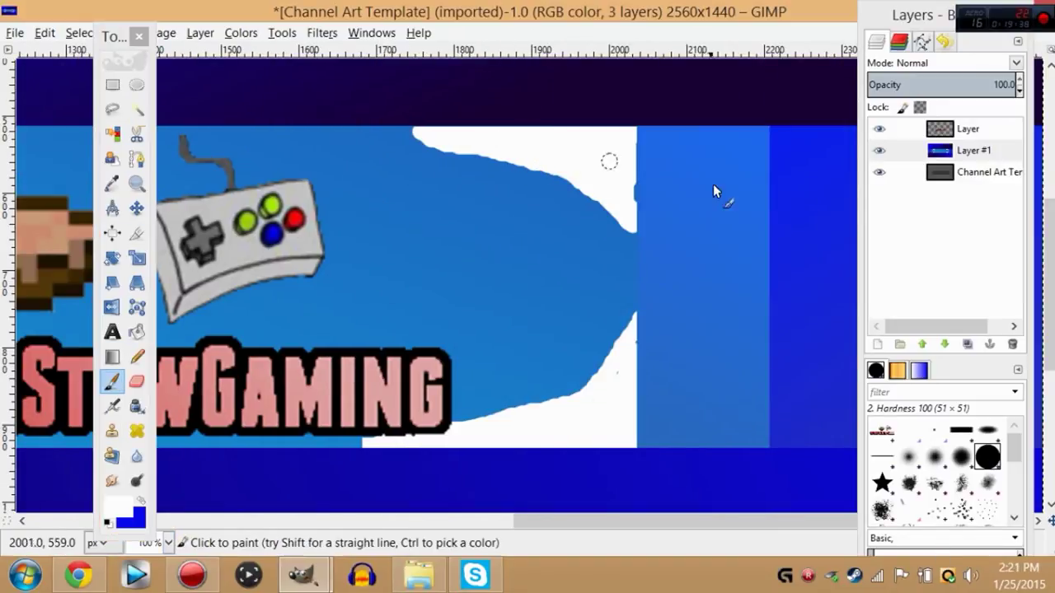
{"action": "left_click_drag", "start_coordinate": [628, 197], "coordinate": [629, 185]}
{"action": "left_click", "coordinate": [616, 375]}
{"action": "left_click", "coordinate": [629, 343]}
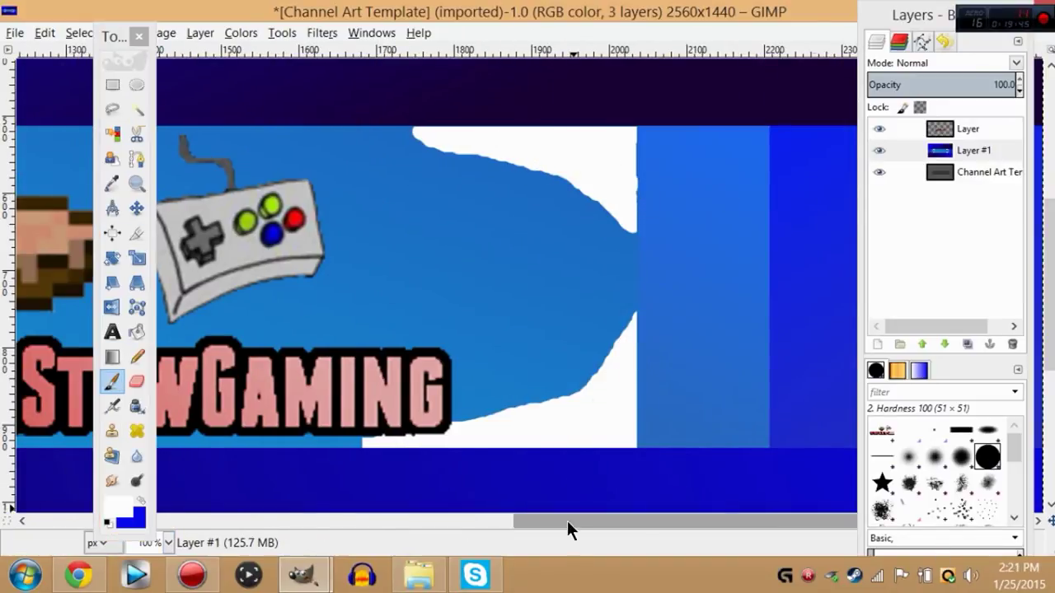
{"action": "left_click_drag", "start_coordinate": [567, 521], "coordinate": [171, 522]}
{"action": "left_click", "coordinate": [168, 543]}
{"action": "left_click", "coordinate": [162, 485]}
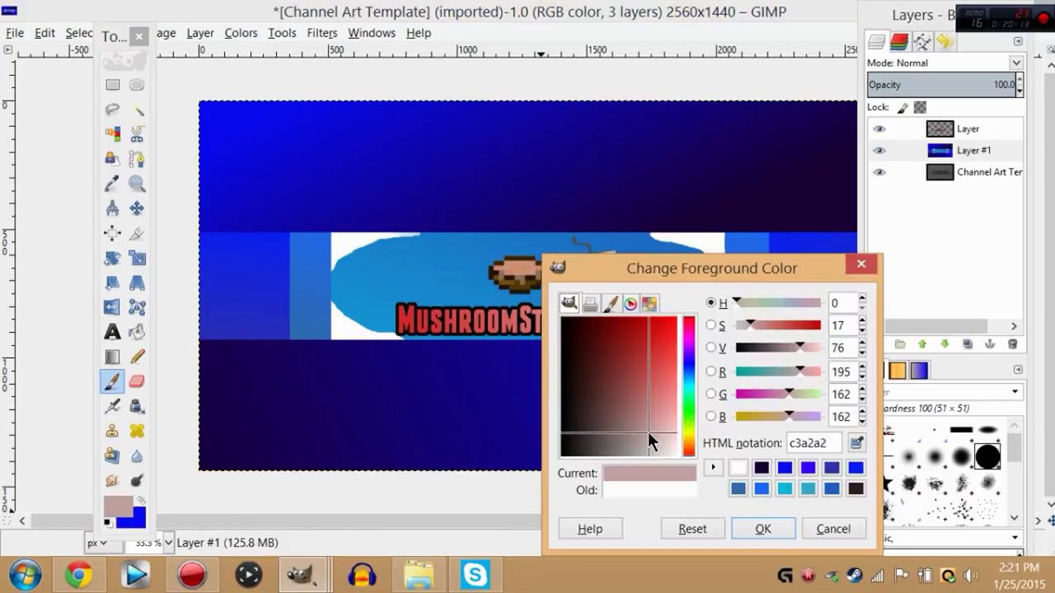
Step: Set the foreground color to pale pink and outline a small circular selection left of the mushroom stew bowl
{"action": "key", "text": "Return"}
{"action": "key", "text": "e"}
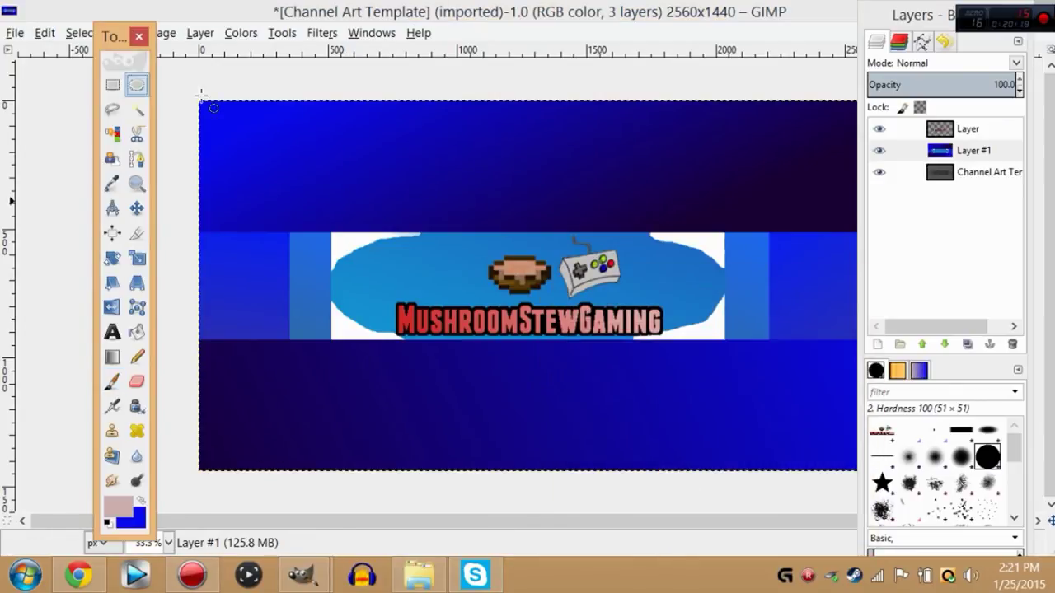
{"action": "left_click_drag", "start_coordinate": [414, 253], "coordinate": [428, 267]}
{"action": "left_click", "coordinate": [383, 421]}
{"action": "key", "text": "u"}
Step: Choose the Airbrush and create a new round brush with radius 225.4 and hardness 1.00
{"action": "left_click", "coordinate": [112, 406]}
{"action": "right_click", "coordinate": [988, 458]}
{"action": "left_click", "coordinate": [872, 243]}
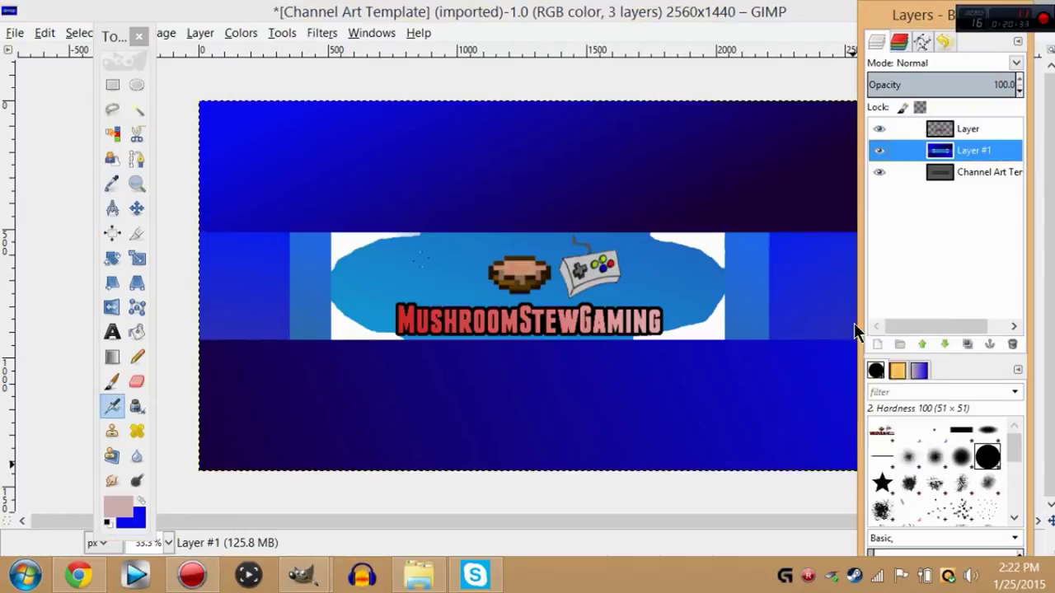
{"action": "left_click", "coordinate": [162, 405]}
{"action": "left_click", "coordinate": [929, 170]}
{"action": "right_click", "coordinate": [964, 452]}
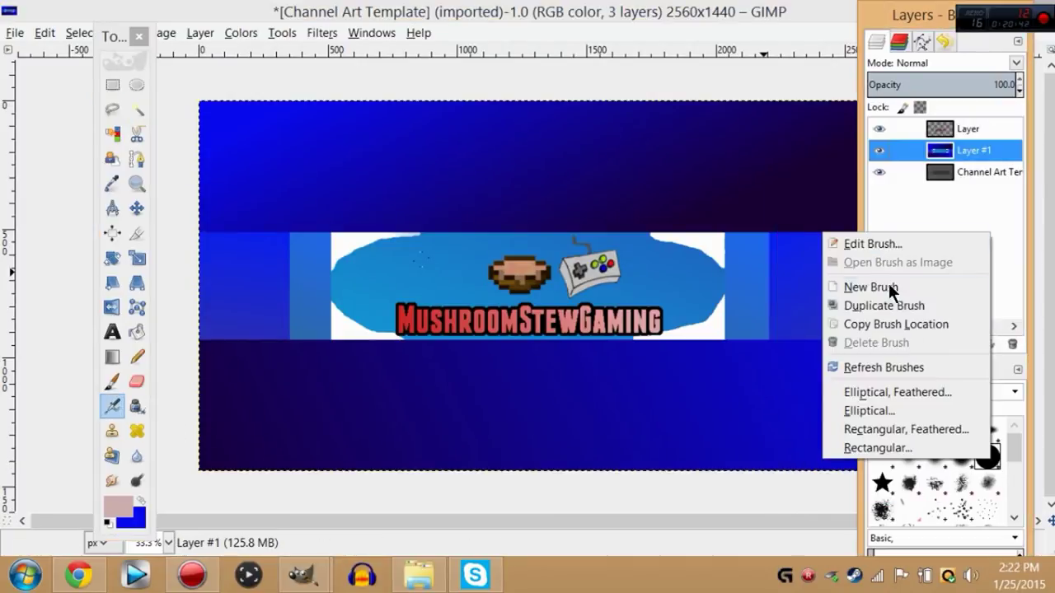
{"action": "left_click", "coordinate": [869, 284]}
{"action": "left_click_drag", "start_coordinate": [808, 321], "coordinate": [938, 331]}
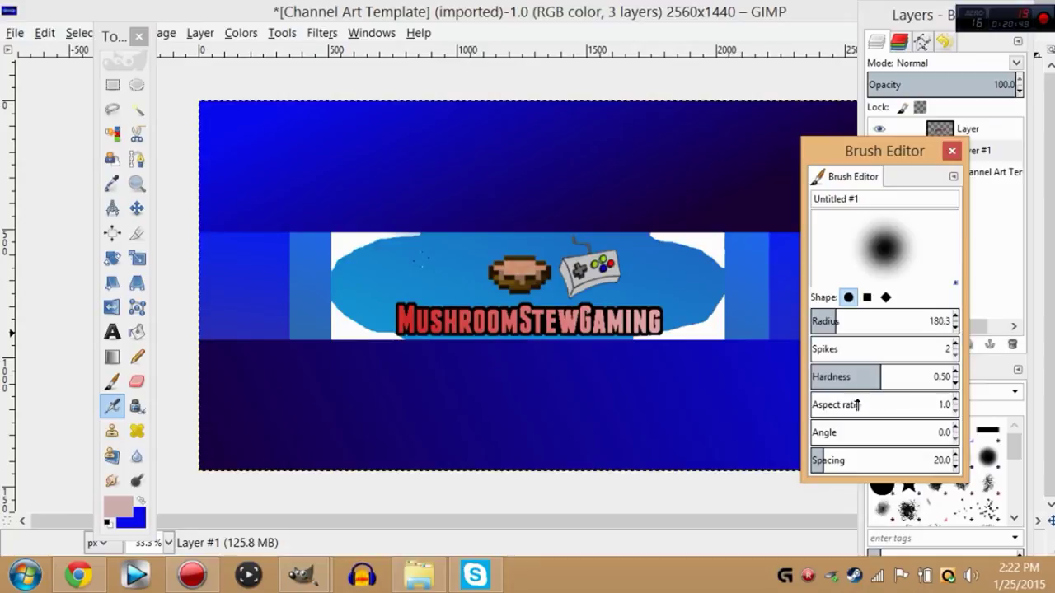
{"action": "left_click_drag", "start_coordinate": [879, 376], "coordinate": [983, 379]}
{"action": "left_click_drag", "start_coordinate": [839, 322], "coordinate": [843, 322]}
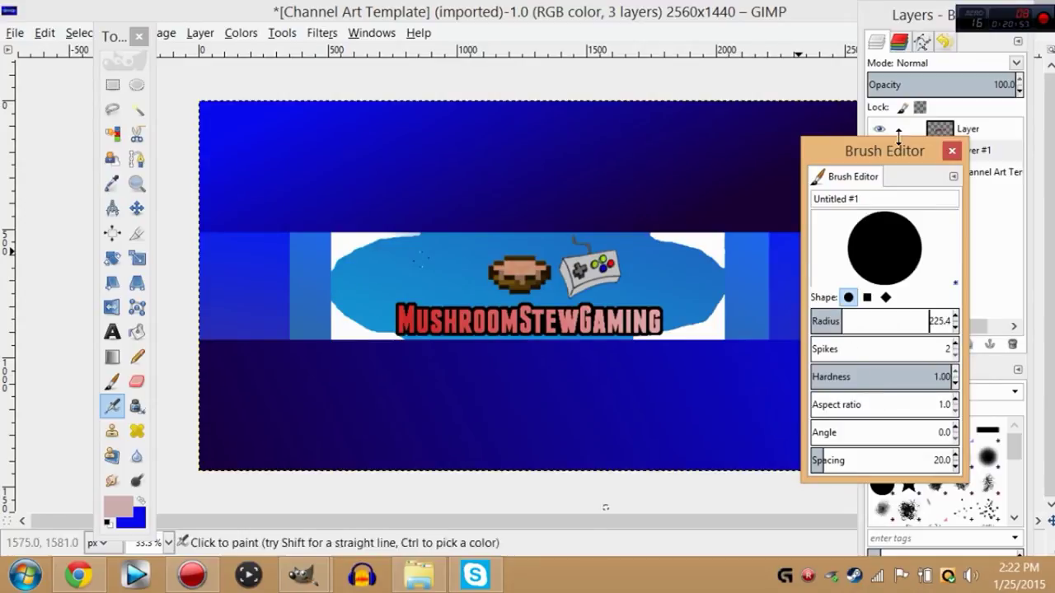
{"action": "left_click", "coordinate": [952, 151]}
Step: Edit the new round brush and set its radius to 1000
{"action": "right_click", "coordinate": [939, 436]}
{"action": "left_click", "coordinate": [775, 219]}
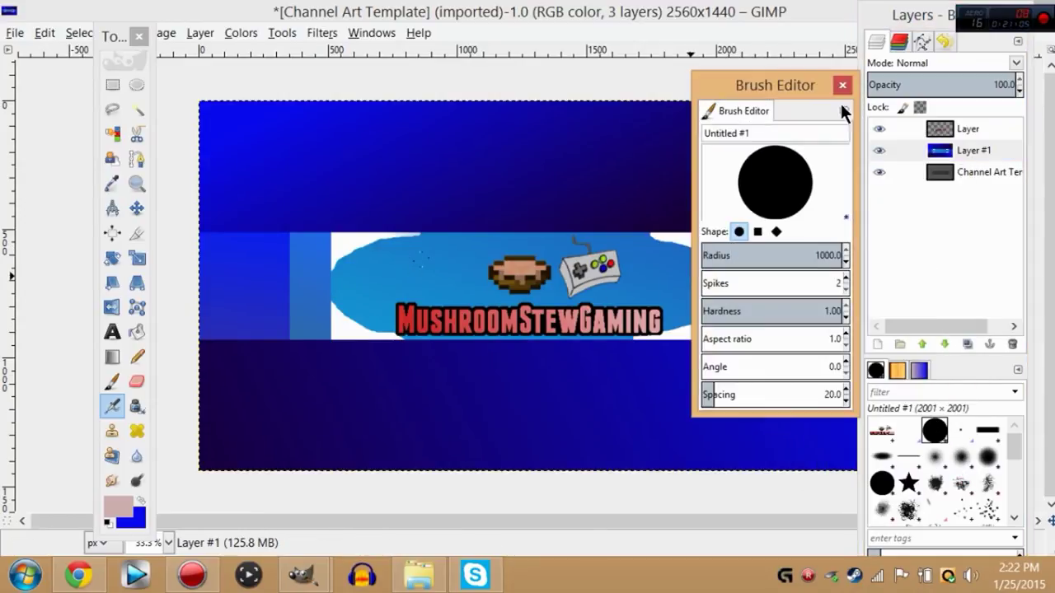
{"action": "left_click", "coordinate": [842, 85]}
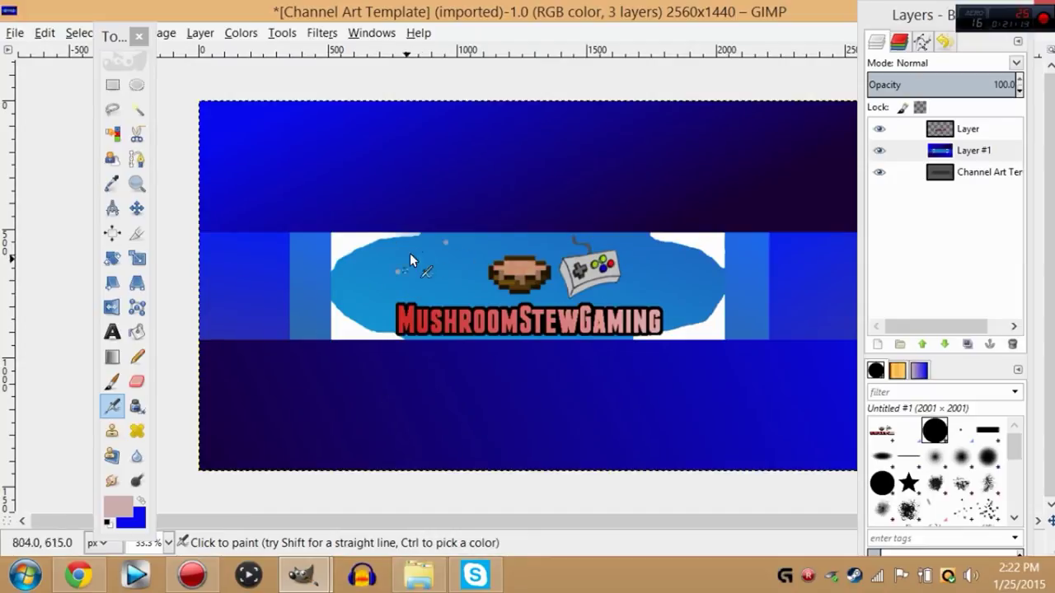
Step: Add two pale pink filled circles to the central banner, one near its left end and one right of the game controller
{"action": "left_click", "coordinate": [137, 85]}
{"action": "left_click_drag", "start_coordinate": [363, 266], "coordinate": [380, 283]}
{"action": "left_click", "coordinate": [136, 333]}
{"action": "left_click", "coordinate": [371, 274]}
{"action": "left_click", "coordinate": [137, 85]}
{"action": "left_click_drag", "start_coordinate": [639, 258], "coordinate": [656, 281]}
{"action": "left_click", "coordinate": [137, 332]}
{"action": "left_click_drag", "start_coordinate": [403, 305], "coordinate": [412, 298]}
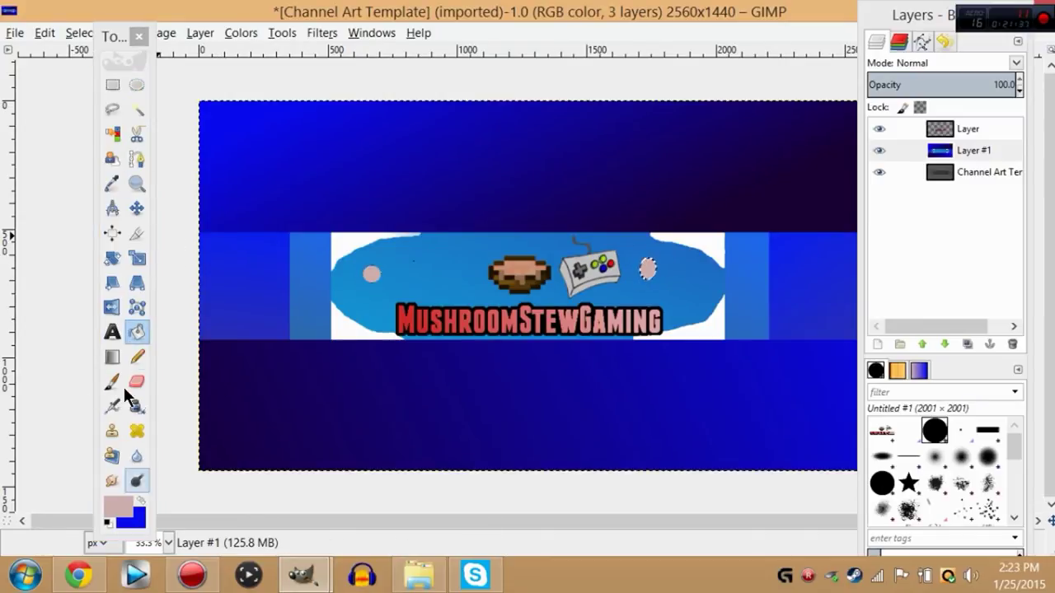
Step: Add a pale pink filled circle left of the bowl, try another over the logo text, and clear the selection
{"action": "left_click_drag", "start_coordinate": [431, 244], "coordinate": [450, 263]}
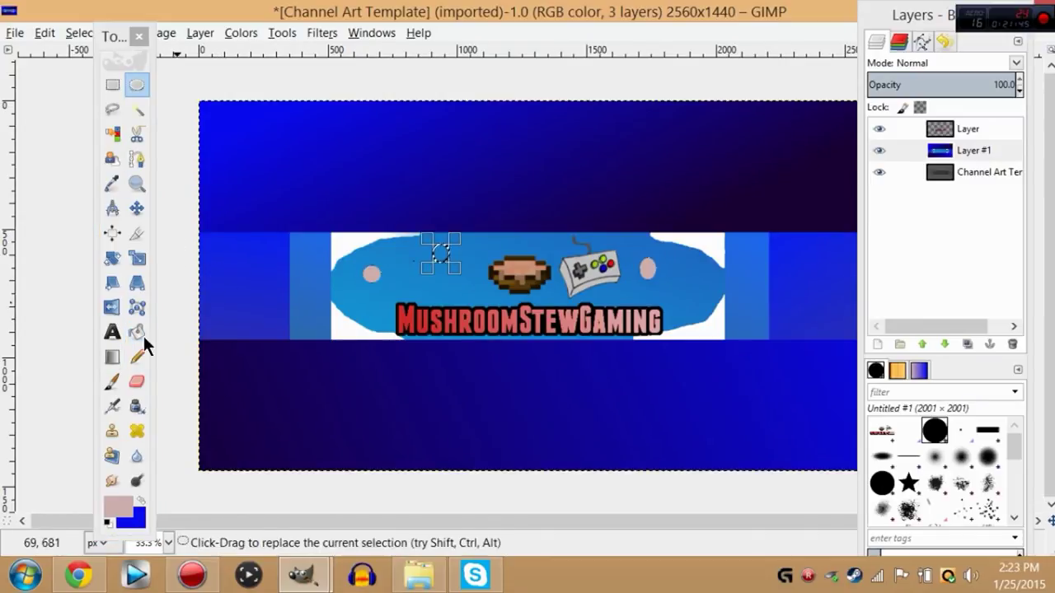
{"action": "left_click_drag", "start_coordinate": [543, 305], "coordinate": [563, 325]}
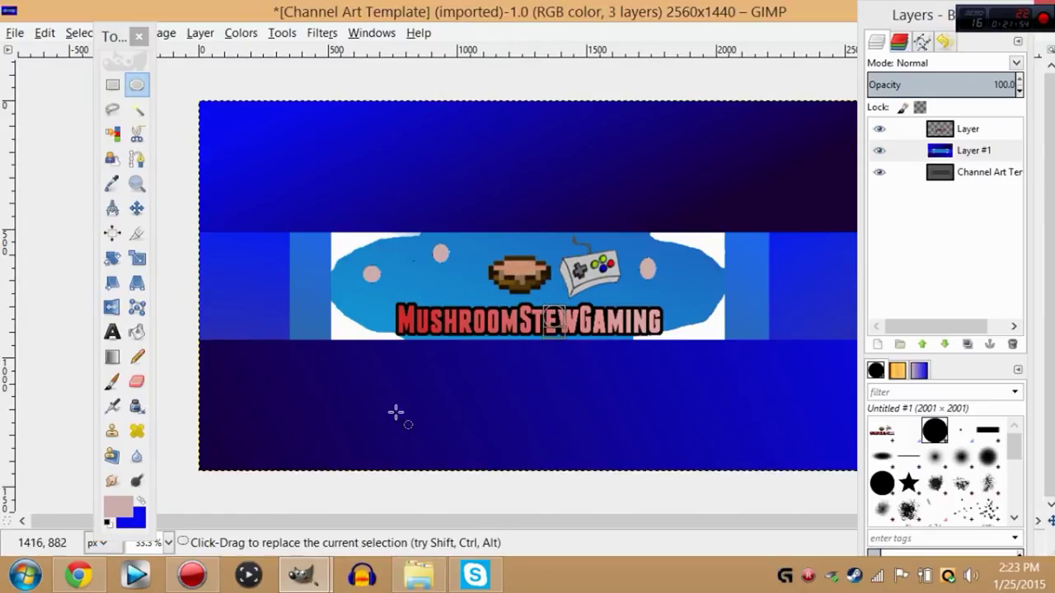
{"action": "left_click", "coordinate": [137, 332]}
{"action": "left_click", "coordinate": [537, 330]}
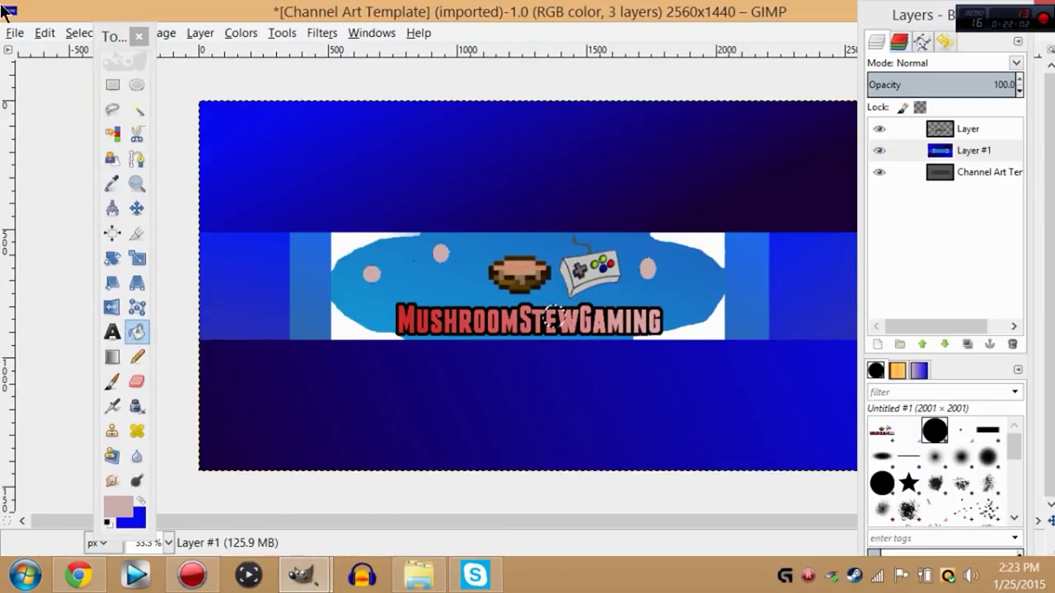
{"action": "key", "text": "u"}
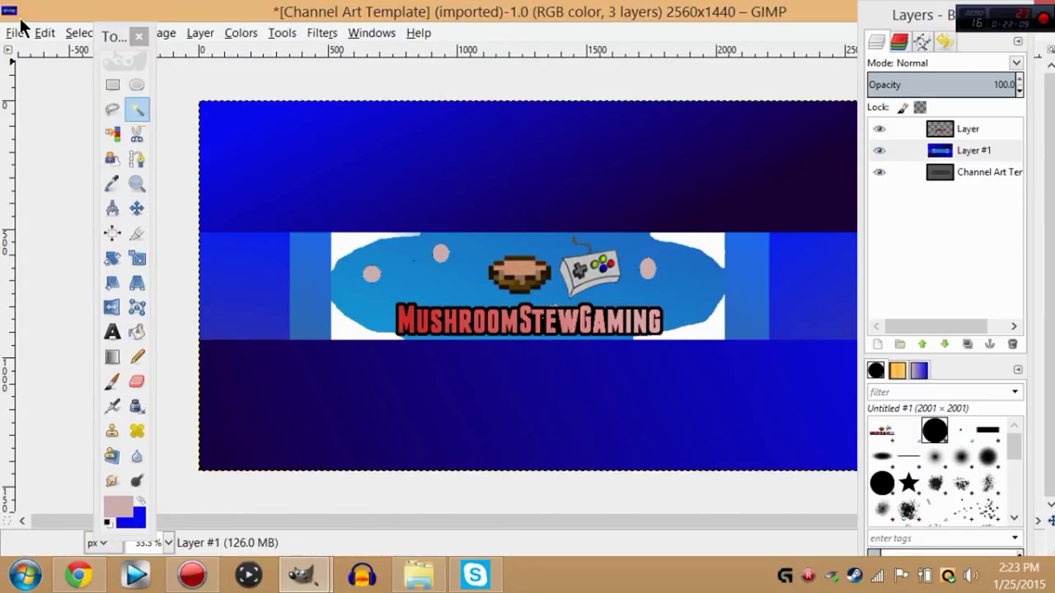
Step: Undo the pale pink circle fills on the central banner
{"action": "left_click", "coordinate": [46, 34]}
{"action": "left_click", "coordinate": [58, 54]}
{"action": "left_click", "coordinate": [50, 37]}
{"action": "left_click", "coordinate": [61, 55]}
{"action": "left_click", "coordinate": [52, 36]}
{"action": "left_click", "coordinate": [70, 57]}
{"action": "left_click", "coordinate": [50, 36]}
{"action": "left_click", "coordinate": [58, 53]}
{"action": "left_click", "coordinate": [44, 32]}
{"action": "left_click", "coordinate": [57, 54]}
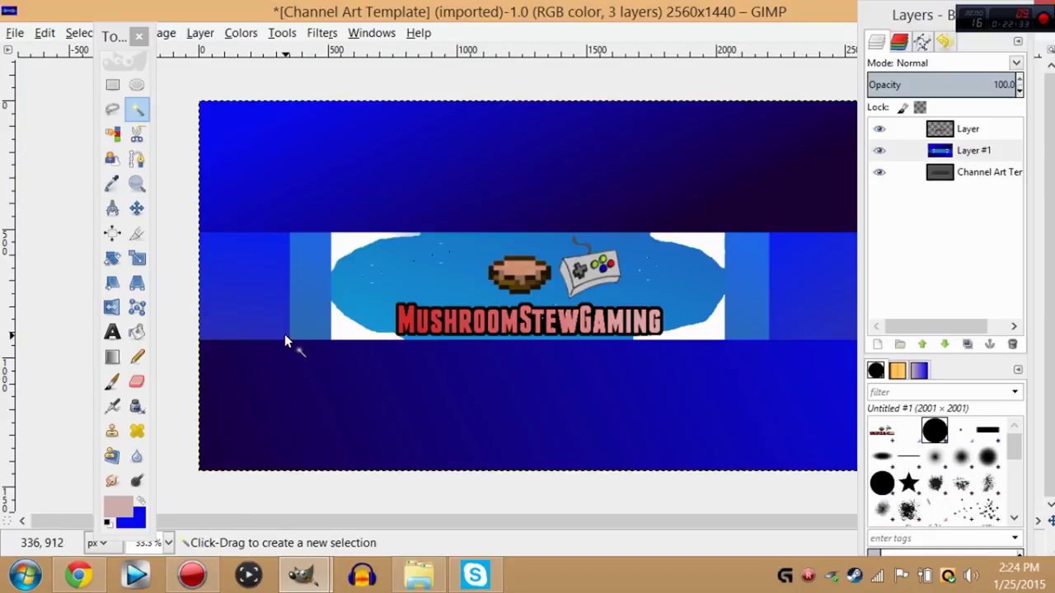
{"action": "left_click", "coordinate": [43, 35]}
{"action": "left_click", "coordinate": [57, 54]}
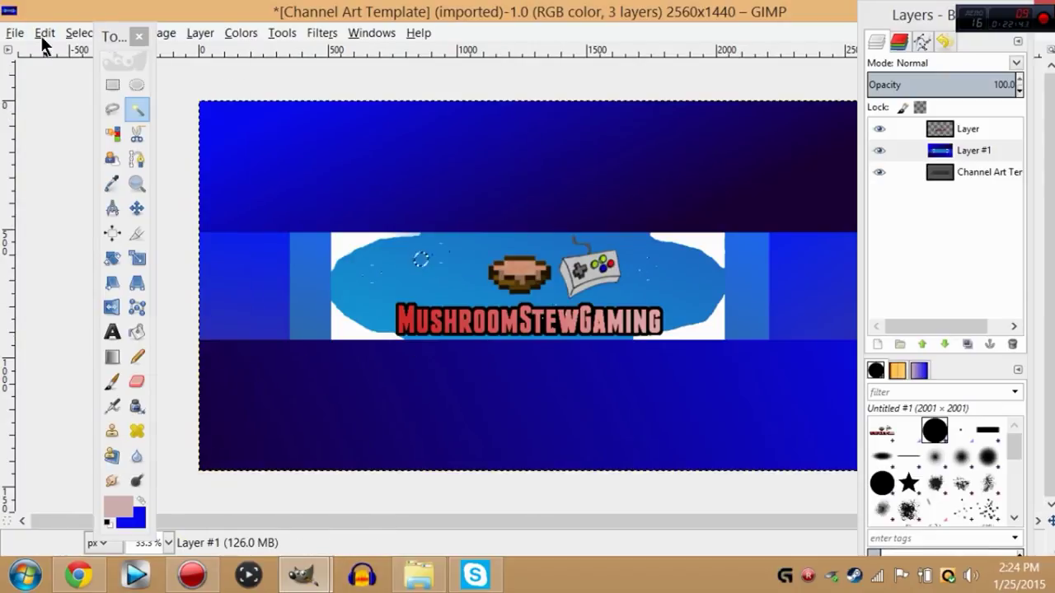
Step: Undo the white painting of the central banner's two right corners
{"action": "left_click", "coordinate": [45, 33]}
{"action": "left_click", "coordinate": [27, 52]}
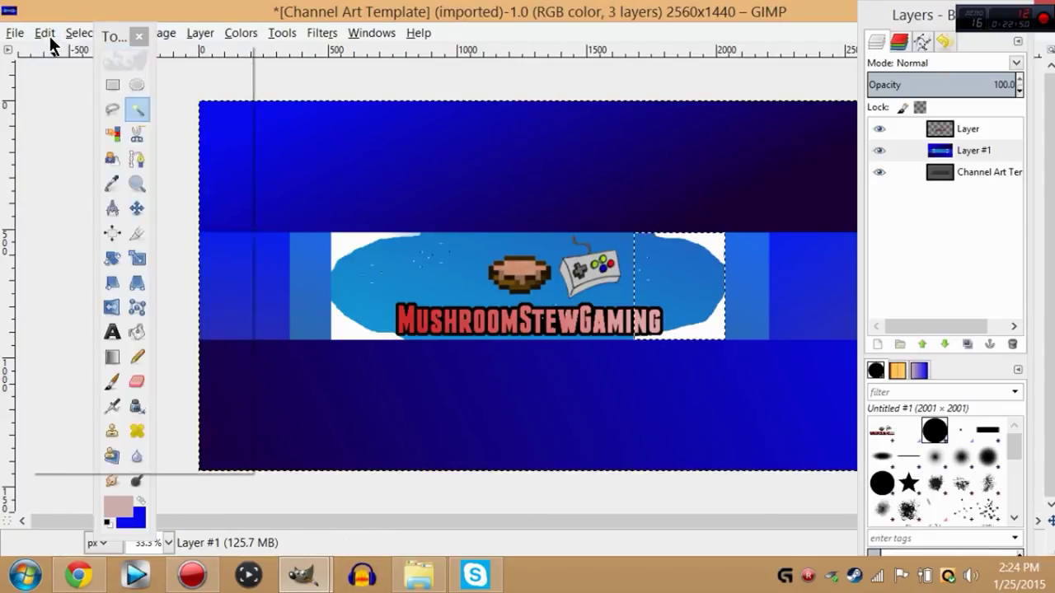
{"action": "left_click", "coordinate": [45, 32]}
{"action": "left_click", "coordinate": [63, 54]}
Step: Undo the white painting of the central banner's left corners and clear the remaining selection
{"action": "left_click", "coordinate": [47, 33]}
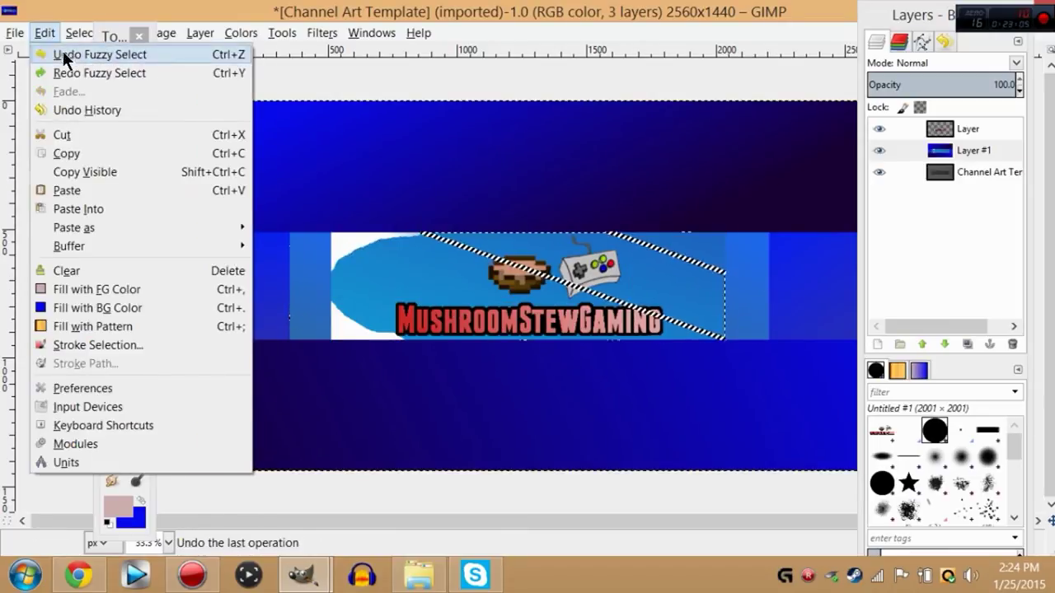
{"action": "left_click", "coordinate": [63, 52]}
{"action": "left_click", "coordinate": [54, 37]}
{"action": "left_click", "coordinate": [58, 52]}
{"action": "left_click", "coordinate": [45, 34]}
{"action": "left_click", "coordinate": [63, 53]}
{"action": "left_click", "coordinate": [51, 35]}
{"action": "left_click", "coordinate": [63, 53]}
{"action": "left_click", "coordinate": [51, 35]}
{"action": "left_click", "coordinate": [64, 52]}
{"action": "left_click", "coordinate": [51, 37]}
{"action": "left_click", "coordinate": [59, 52]}
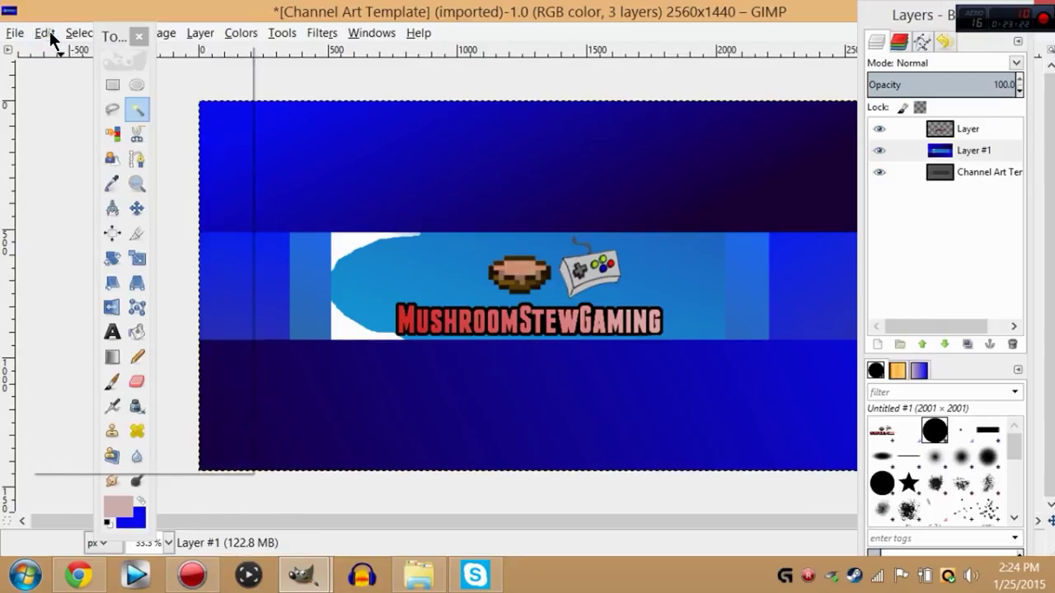
{"action": "left_click", "coordinate": [46, 33]}
{"action": "left_click", "coordinate": [62, 53]}
{"action": "left_click", "coordinate": [48, 33]}
{"action": "left_click", "coordinate": [60, 54]}
{"action": "left_click", "coordinate": [51, 36]}
{"action": "left_click", "coordinate": [64, 55]}
{"action": "left_click", "coordinate": [51, 36]}
{"action": "left_click", "coordinate": [62, 53]}
{"action": "left_click", "coordinate": [46, 34]}
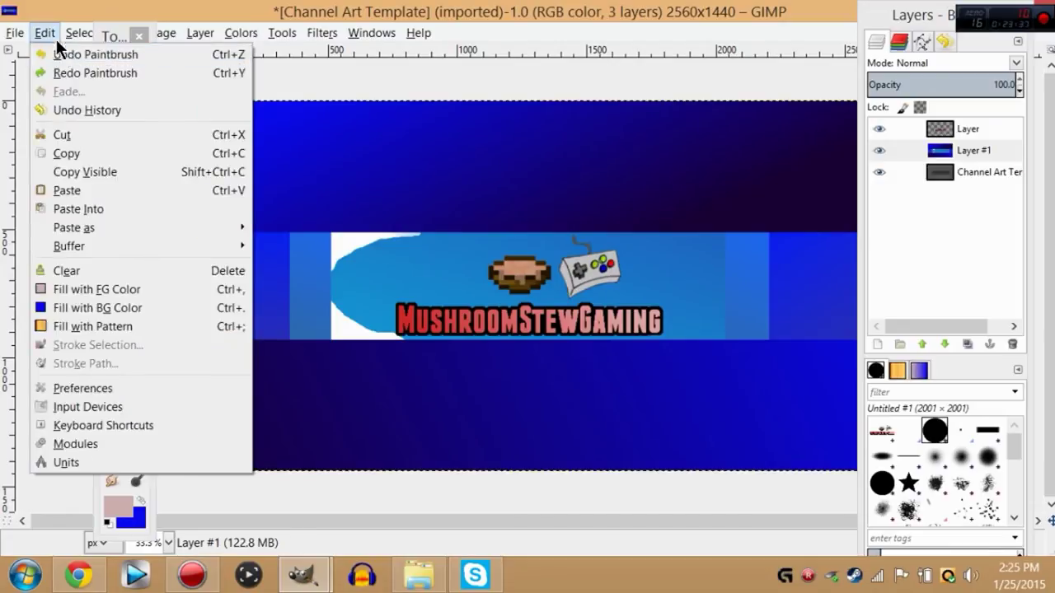
{"action": "left_click", "coordinate": [62, 55]}
{"action": "left_click", "coordinate": [46, 33]}
{"action": "left_click", "coordinate": [58, 53]}
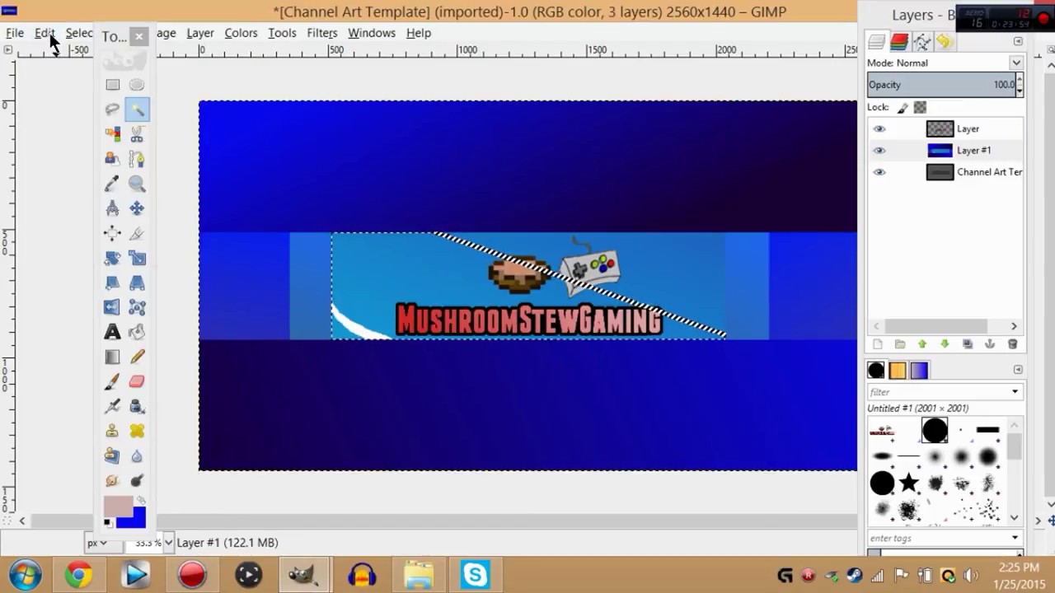
{"action": "left_click", "coordinate": [47, 35]}
{"action": "left_click", "coordinate": [58, 51]}
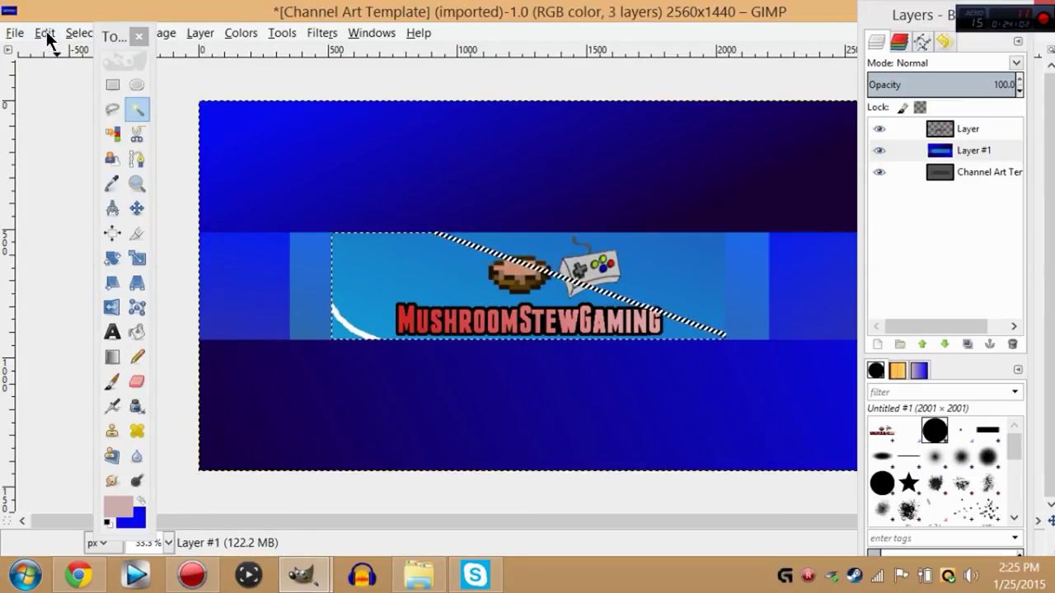
{"action": "left_click", "coordinate": [48, 35]}
{"action": "left_click", "coordinate": [58, 51]}
{"action": "left_click", "coordinate": [136, 209]}
{"action": "left_click", "coordinate": [137, 108]}
{"action": "left_click", "coordinate": [48, 78]}
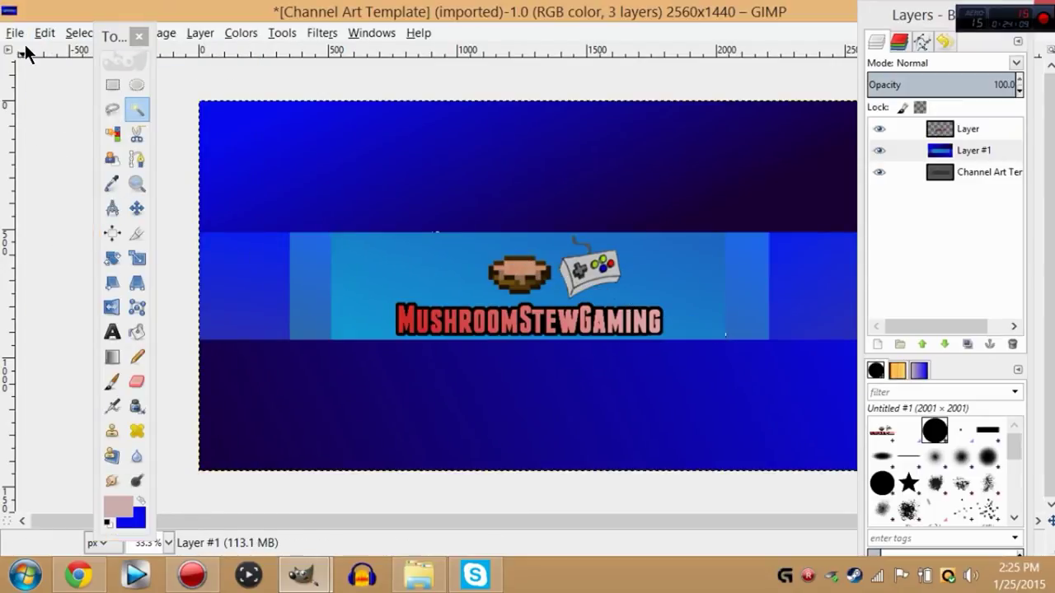
{"action": "left_click", "coordinate": [168, 543]}
{"action": "left_click", "coordinate": [152, 363]}
{"action": "left_click_drag", "start_coordinate": [1048, 287], "coordinate": [1044, 228]}
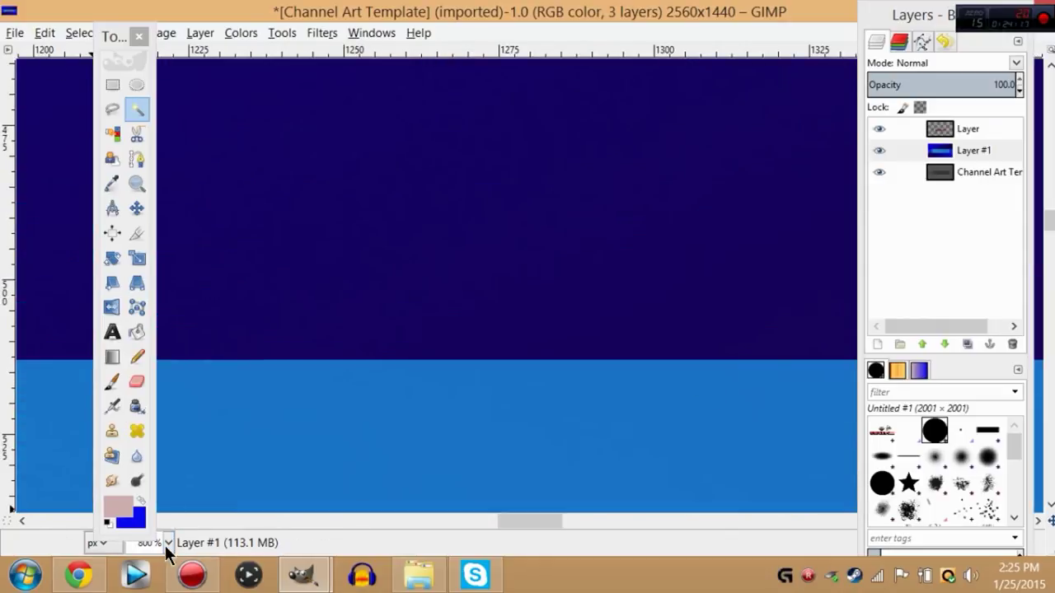
{"action": "left_click", "coordinate": [168, 545]}
{"action": "left_click", "coordinate": [152, 457]}
{"action": "left_click", "coordinate": [18, 34]}
{"action": "left_click", "coordinate": [299, 576]}
Step: Look through the images in the Pictures folder in the Open Image dialog for a picture to add
{"action": "left_click", "coordinate": [16, 34]}
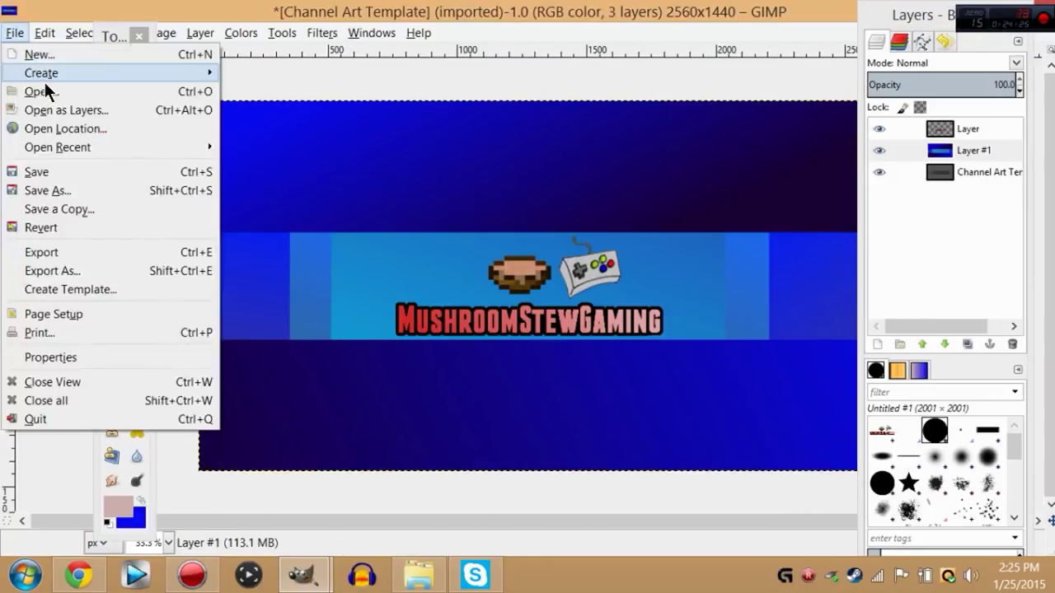
{"action": "left_click", "coordinate": [46, 91]}
{"action": "left_click", "coordinate": [467, 268]}
{"action": "scroll", "coordinate": [469, 302], "scroll_direction": "down", "scroll_amount": 3}
{"action": "left_click", "coordinate": [449, 239]}
{"action": "left_click", "coordinate": [441, 304]}
{"action": "left_click", "coordinate": [424, 387]}
{"action": "left_click", "coordinate": [276, 331]}
{"action": "left_click", "coordinate": [280, 315]}
{"action": "scroll", "coordinate": [494, 280], "scroll_direction": "down", "scroll_amount": 10}
{"action": "left_click", "coordinate": [367, 306]}
{"action": "scroll", "coordinate": [379, 317], "scroll_direction": "down", "scroll_amount": 5}
{"action": "scroll", "coordinate": [396, 313], "scroll_direction": "up", "scroll_amount": 15}
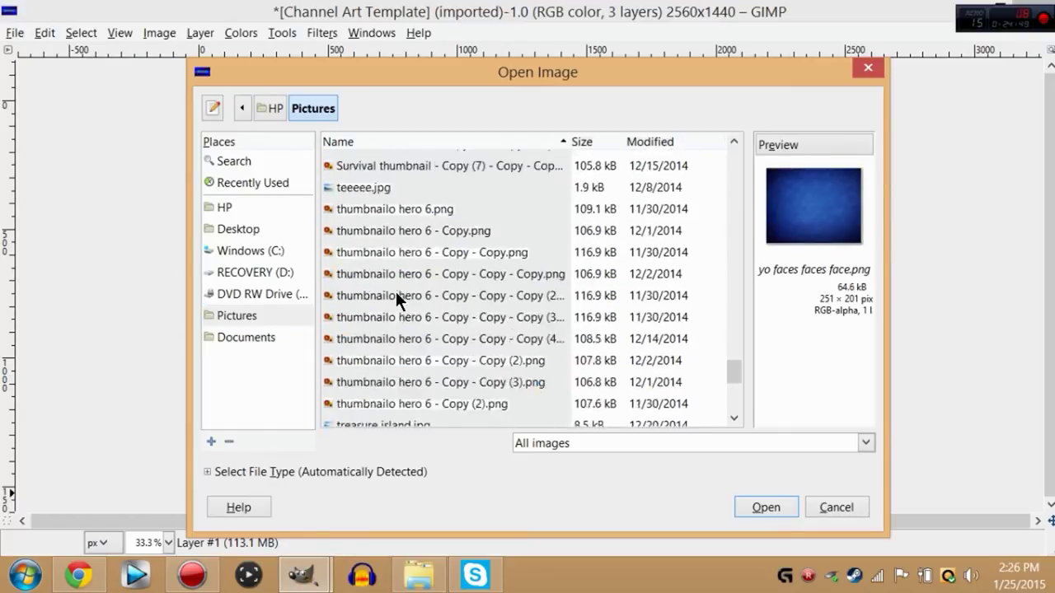
Step: Preview further saved pictures and open the character image desktop me.png
{"action": "left_click", "coordinate": [415, 323]}
{"action": "scroll", "coordinate": [415, 323], "scroll_direction": "down", "scroll_amount": 3}
{"action": "left_click", "coordinate": [437, 291]}
{"action": "left_click", "coordinate": [455, 399]}
{"action": "scroll", "coordinate": [462, 363], "scroll_direction": "down", "scroll_amount": 2}
{"action": "left_click", "coordinate": [464, 342]}
{"action": "left_click", "coordinate": [470, 365]}
{"action": "scroll", "coordinate": [474, 371], "scroll_direction": "down", "scroll_amount": 1}
{"action": "left_click", "coordinate": [478, 391]}
{"action": "scroll", "coordinate": [479, 369], "scroll_direction": "down", "scroll_amount": 1}
{"action": "left_click", "coordinate": [471, 377]}
{"action": "scroll", "coordinate": [471, 379], "scroll_direction": "down", "scroll_amount": 1}
{"action": "left_click", "coordinate": [464, 399]}
{"action": "scroll", "coordinate": [464, 400], "scroll_direction": "down", "scroll_amount": 1}
{"action": "left_click", "coordinate": [766, 506]}
{"action": "left_click", "coordinate": [419, 578]}
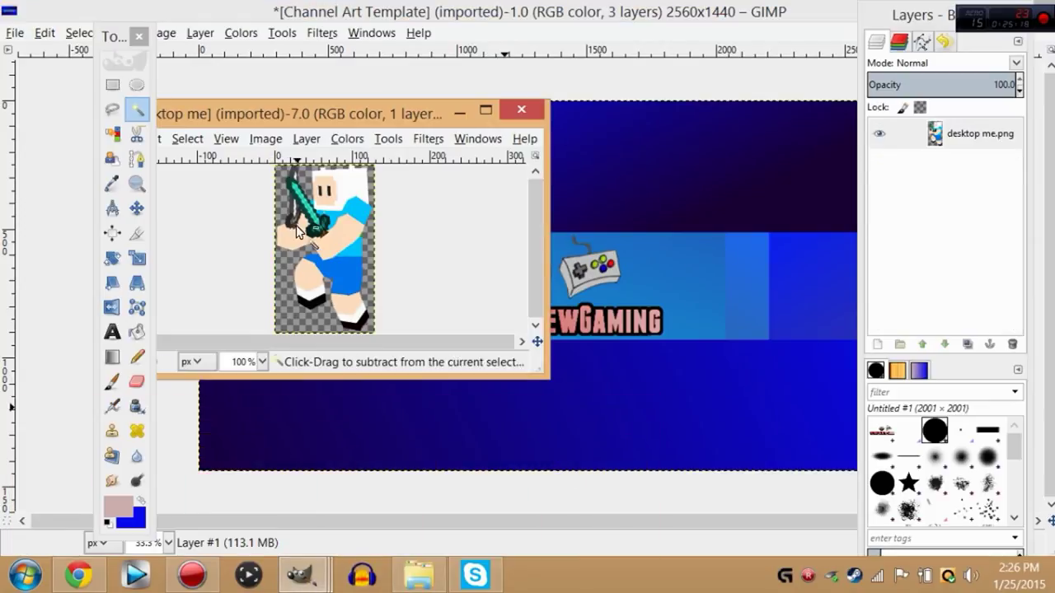
Step: Paste the character picture into the channel art and place it near the left end of the central banner
{"action": "key", "text": "ctrl+v"}
{"action": "left_click_drag", "start_coordinate": [522, 281], "coordinate": [387, 264]}
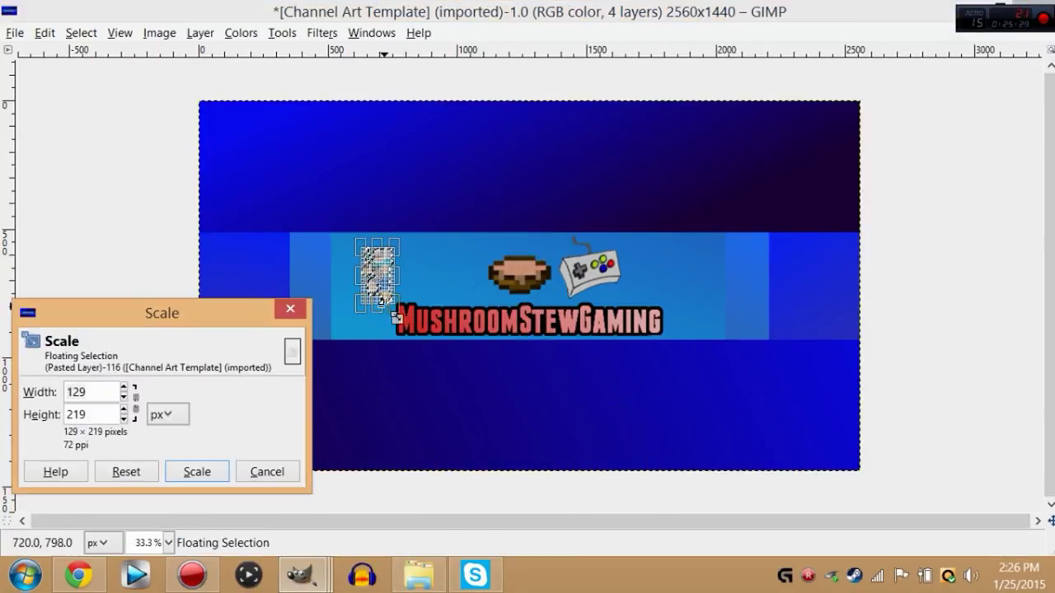
Step: Scale the pasted character picture to 288 × 489 px, move it to the right of the logo and anchor it
{"action": "left_click_drag", "start_coordinate": [397, 318], "coordinate": [393, 375]}
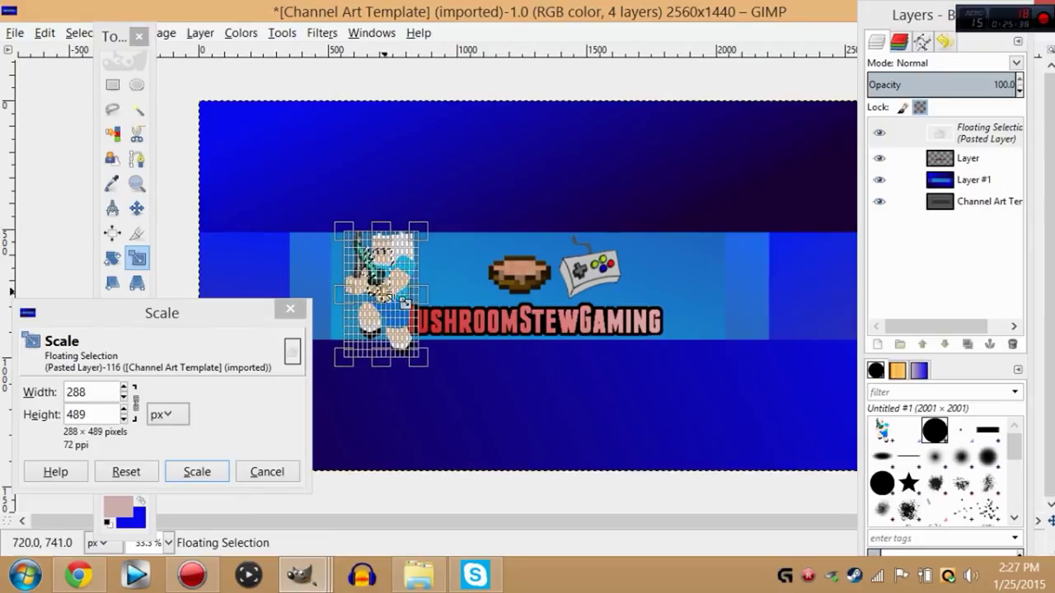
{"action": "left_click", "coordinate": [197, 471]}
{"action": "left_click", "coordinate": [136, 208]}
{"action": "left_click_drag", "start_coordinate": [384, 281], "coordinate": [688, 287]}
{"action": "left_click", "coordinate": [137, 109]}
{"action": "left_click", "coordinate": [41, 186]}
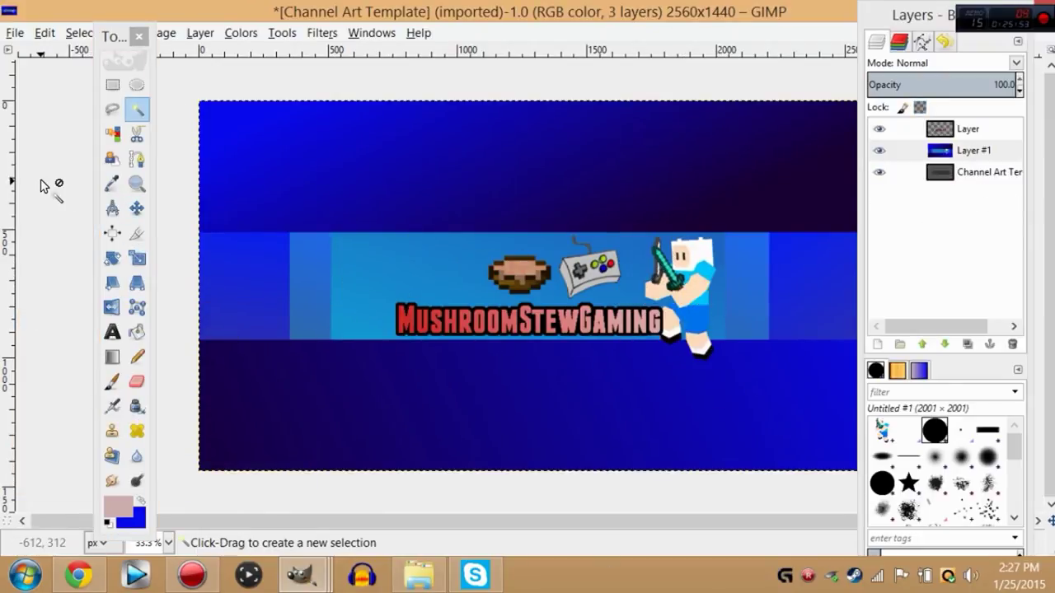
Step: Switch to Chrome and search Google Images for mario
{"action": "left_click", "coordinate": [423, 581]}
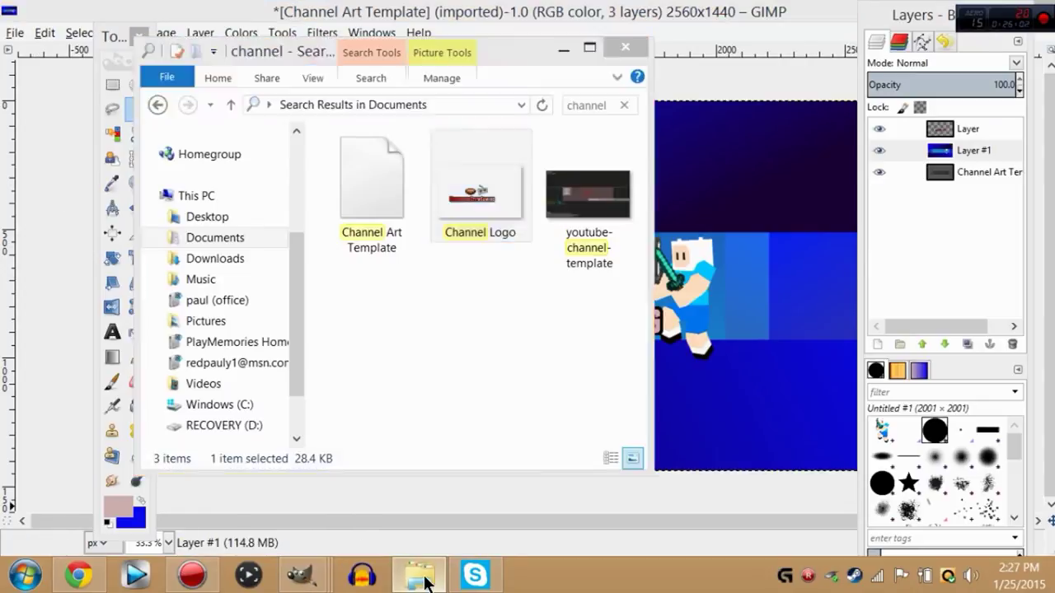
{"action": "left_click", "coordinate": [424, 582]}
{"action": "left_click", "coordinate": [323, 573]}
{"action": "left_click", "coordinate": [51, 173]}
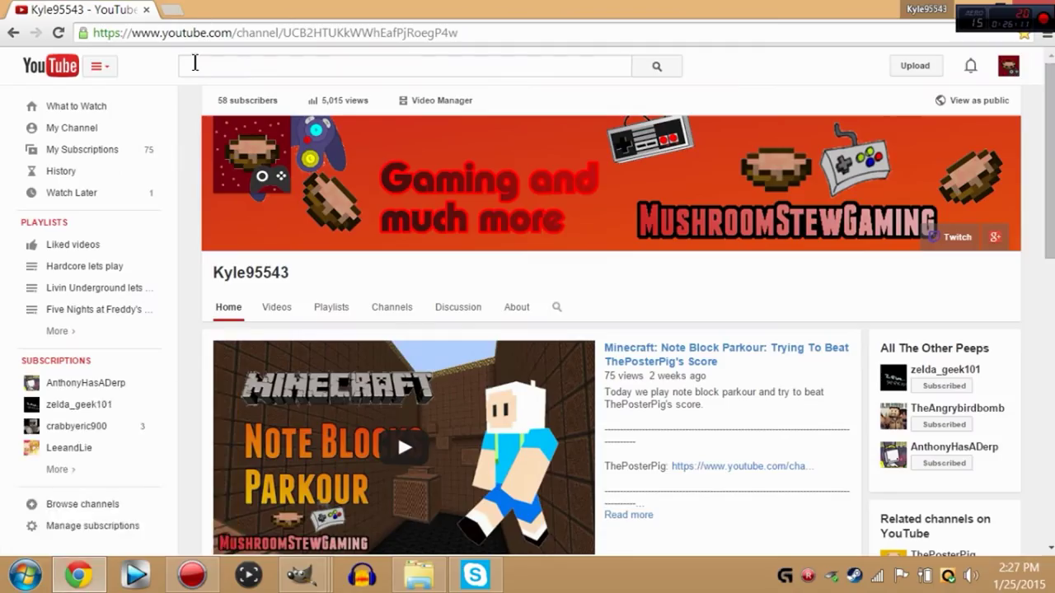
{"action": "left_click", "coordinate": [165, 37]}
{"action": "type", "text": "mario"}
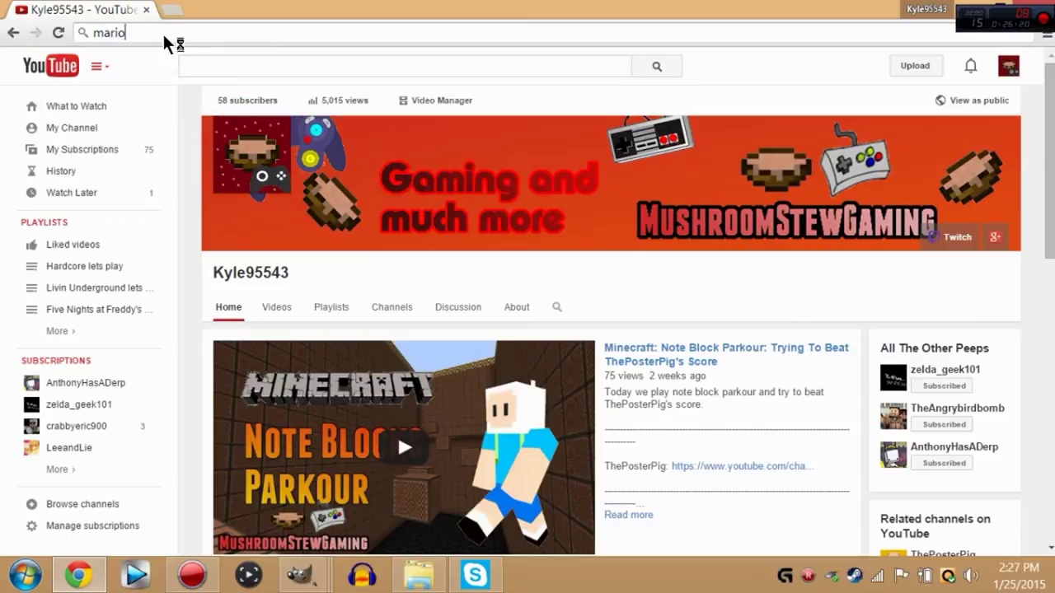
{"action": "key", "text": "Return"}
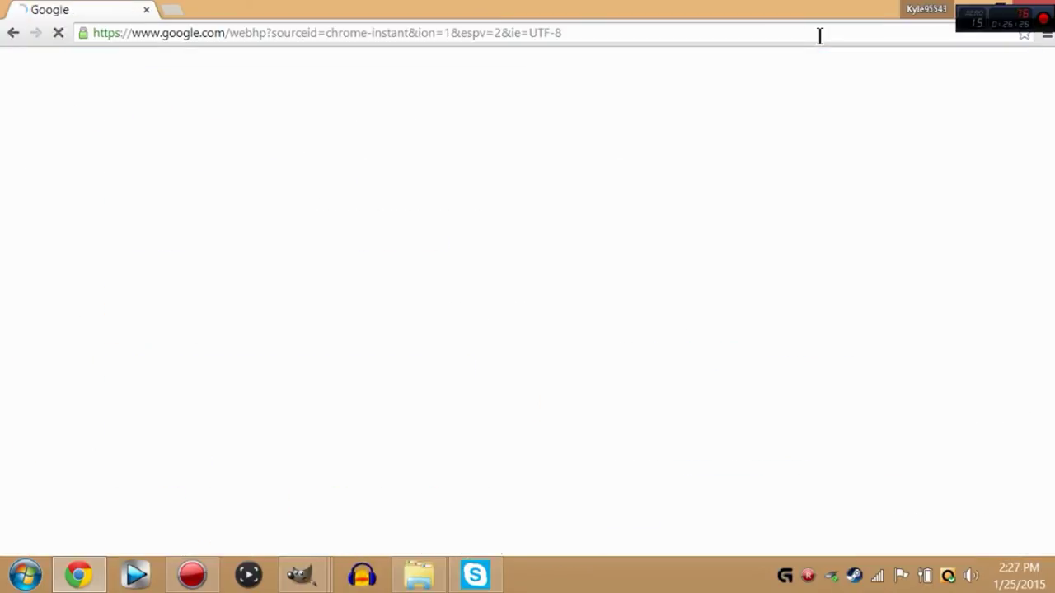
{"action": "left_click", "coordinate": [172, 117]}
{"action": "scroll", "coordinate": [435, 294], "scroll_direction": "down", "scroll_amount": 3}
{"action": "scroll", "coordinate": [742, 329], "scroll_direction": "up", "scroll_amount": 1}
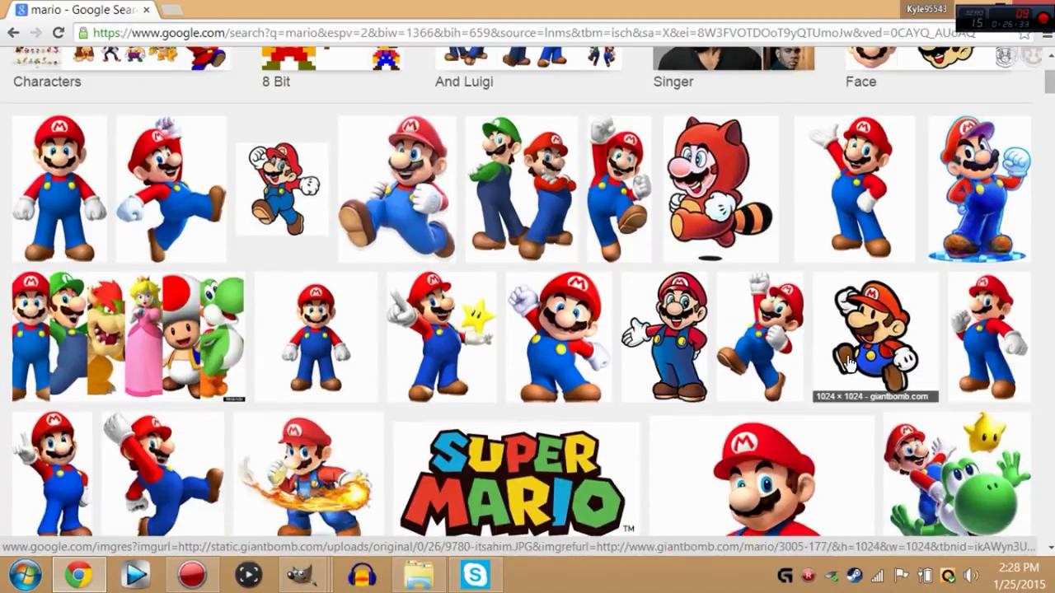
Step: Save the Giant Bomb Paper Mario picture to the Pictures folder as paper mario
{"action": "left_click", "coordinate": [881, 346]}
{"action": "right_click", "coordinate": [311, 331]}
{"action": "left_click", "coordinate": [368, 180]}
{"action": "type", "text": "pa"}
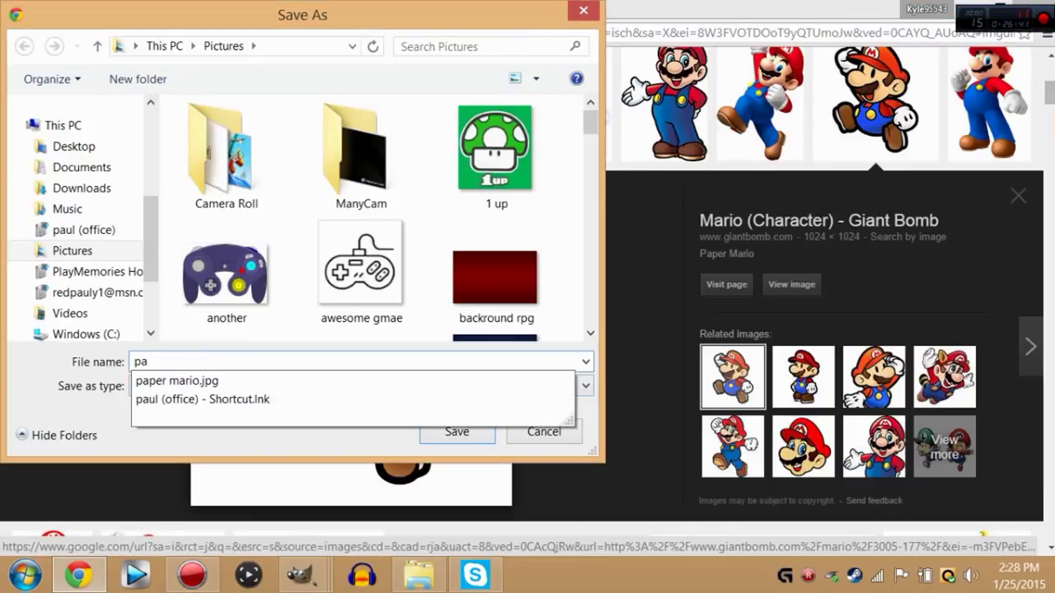
{"action": "type", "text": "per mario"}
{"action": "key", "text": "Return"}
{"action": "left_click", "coordinate": [591, 294]}
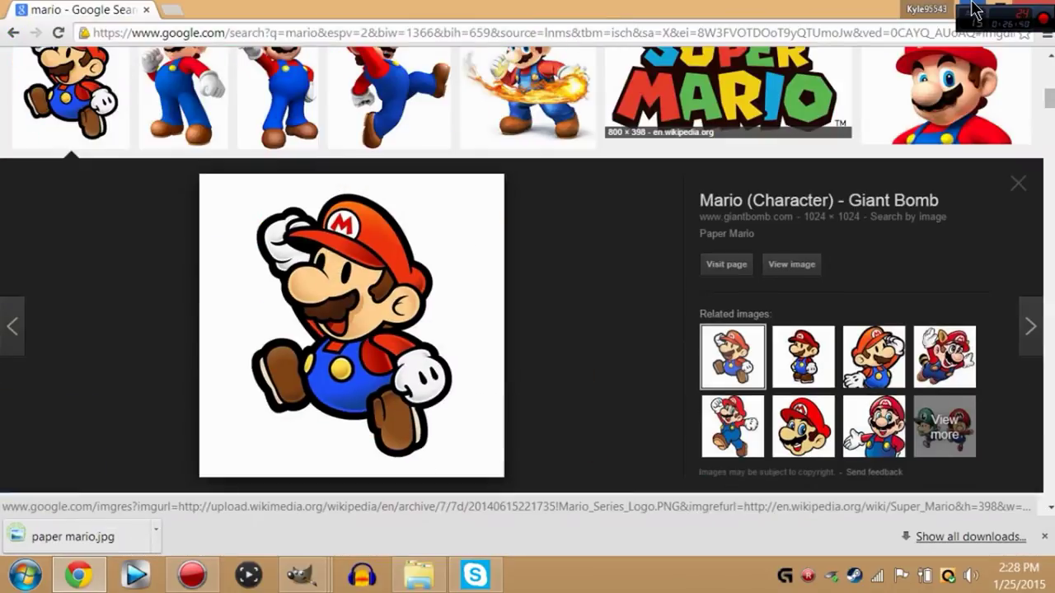
Step: Return to GIMP and open paper mario.jpg from the Pictures folder
{"action": "left_click", "coordinate": [973, 6]}
{"action": "left_click", "coordinate": [15, 34]}
{"action": "left_click", "coordinate": [44, 98]}
{"action": "scroll", "coordinate": [413, 301], "scroll_direction": "down", "scroll_amount": 4}
{"action": "scroll", "coordinate": [397, 290], "scroll_direction": "up", "scroll_amount": 2}
{"action": "scroll", "coordinate": [376, 358], "scroll_direction": "down", "scroll_amount": 15}
{"action": "scroll", "coordinate": [379, 344], "scroll_direction": "up", "scroll_amount": 5}
{"action": "scroll", "coordinate": [353, 249], "scroll_direction": "down", "scroll_amount": 6}
{"action": "scroll", "coordinate": [381, 412], "scroll_direction": "up", "scroll_amount": 6}
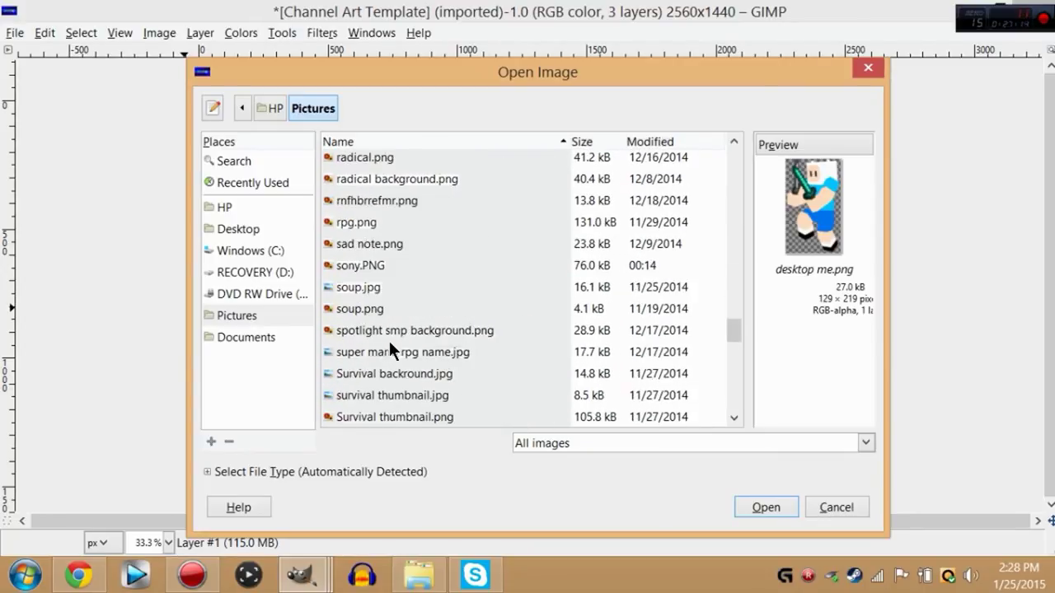
{"action": "scroll", "coordinate": [354, 354], "scroll_direction": "up", "scroll_amount": 6}
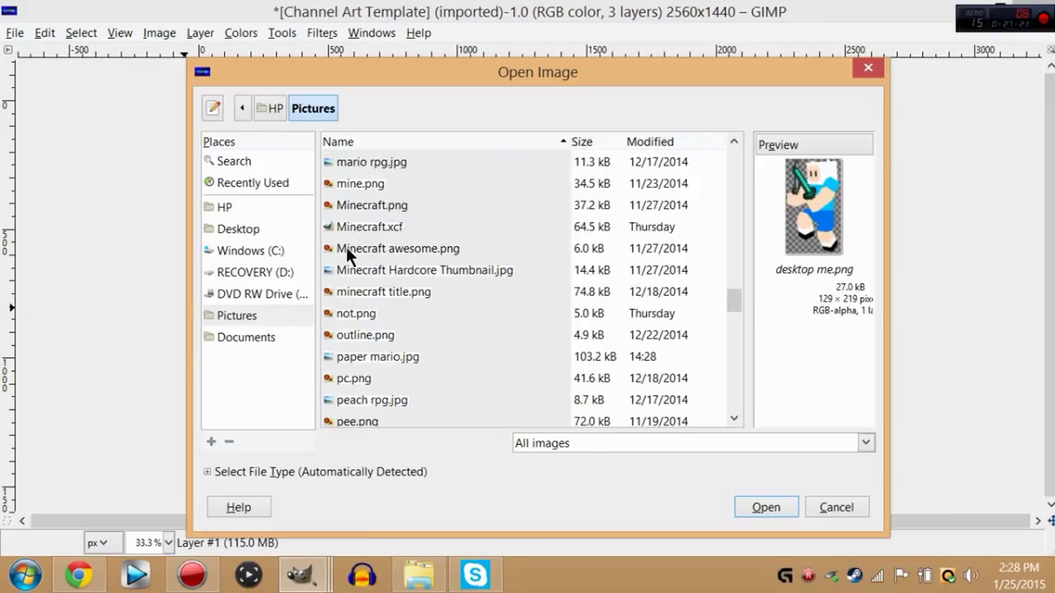
{"action": "scroll", "coordinate": [350, 322], "scroll_direction": "up", "scroll_amount": 1}
{"action": "left_click", "coordinate": [354, 394]}
{"action": "left_click", "coordinate": [765, 507]}
{"action": "left_click", "coordinate": [754, 474]}
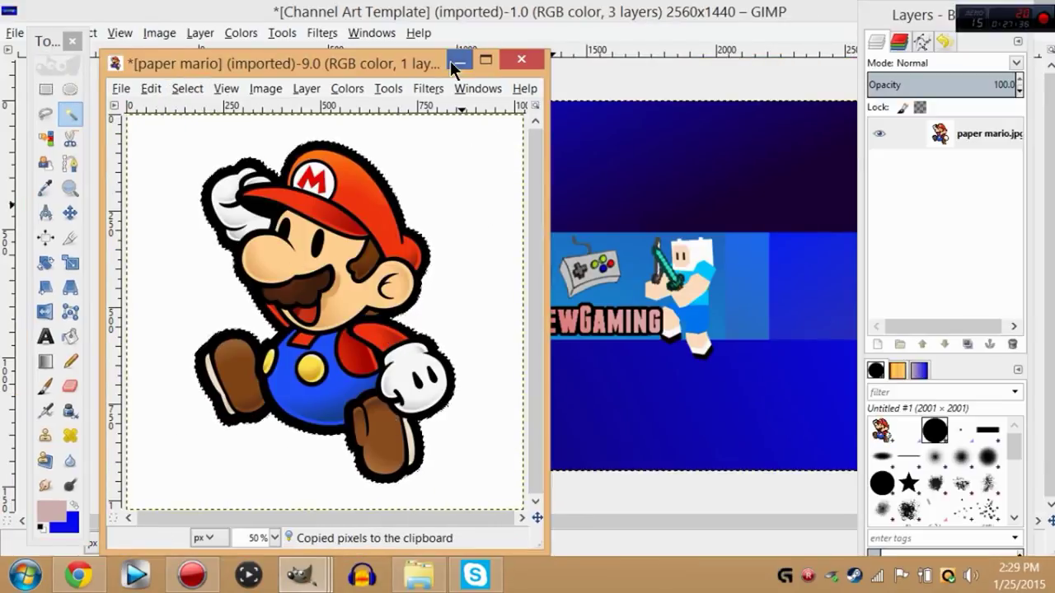
Step: Paste the copied Mario cutout into the channel art, scale it down and place it left of the logo
{"action": "left_click", "coordinate": [456, 60]}
{"action": "key", "text": "ctrl+v"}
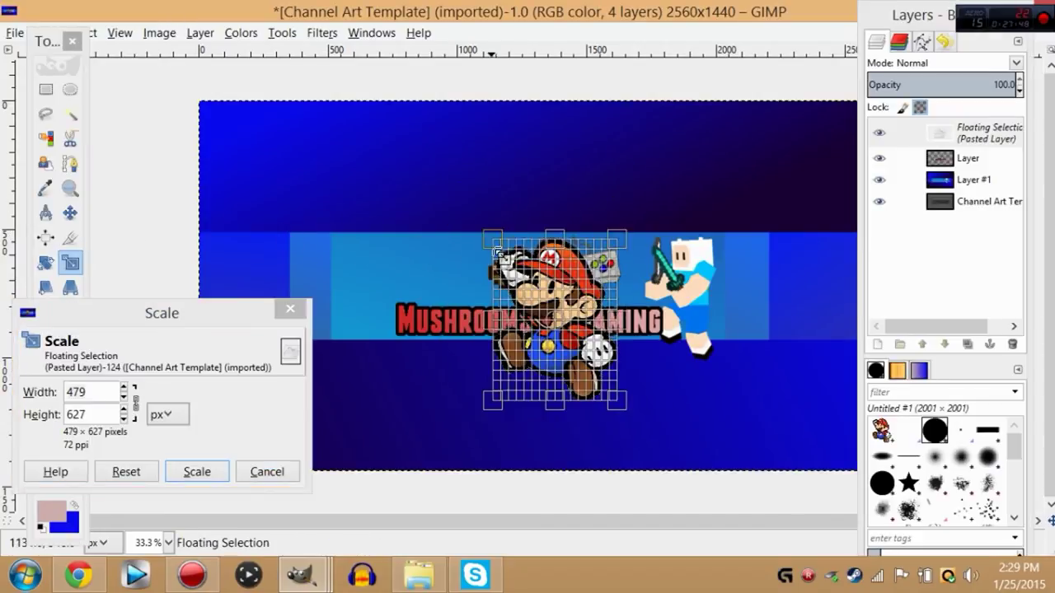
{"action": "left_click_drag", "start_coordinate": [484, 229], "coordinate": [511, 262]}
{"action": "key", "text": "Return"}
{"action": "key", "text": "m"}
{"action": "left_click_drag", "start_coordinate": [563, 362], "coordinate": [359, 293]}
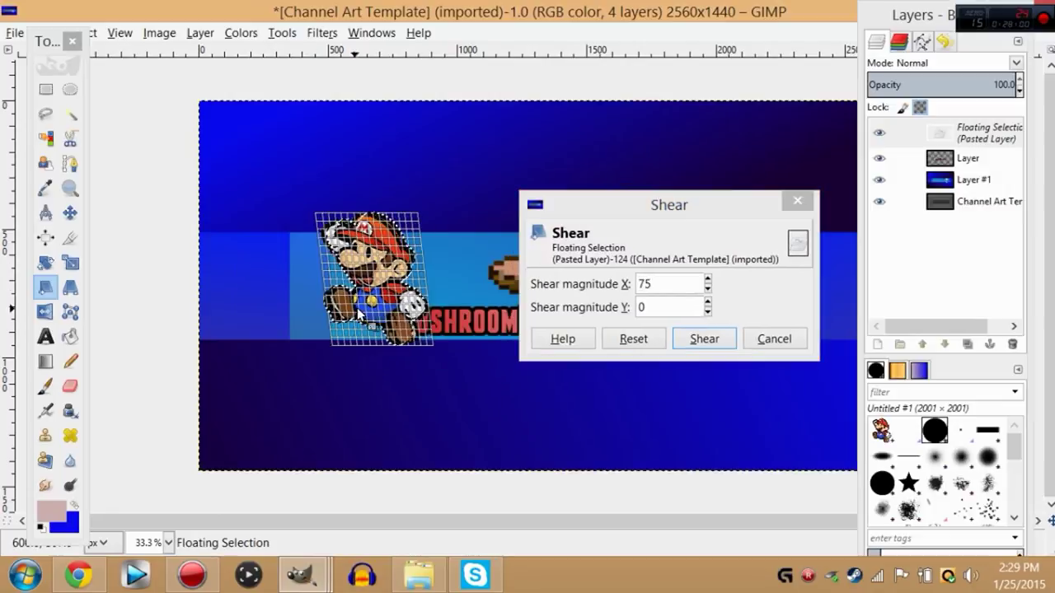
{"action": "left_click_drag", "start_coordinate": [371, 280], "coordinate": [758, 313]}
{"action": "left_click", "coordinate": [633, 339]}
{"action": "left_click", "coordinate": [774, 339]}
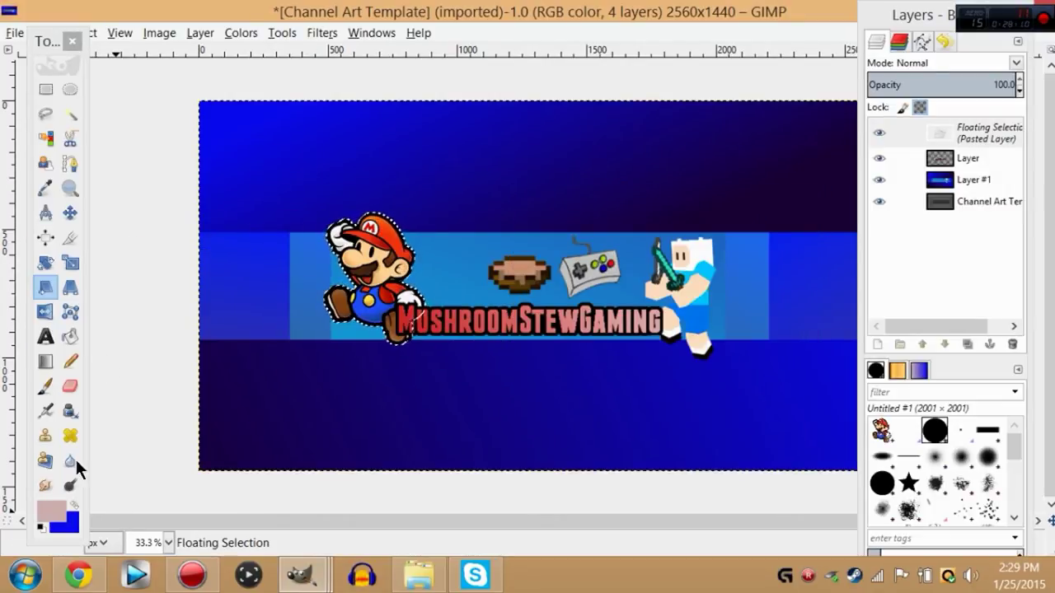
Step: Flip the Mario picture horizontally so it faces the logo, then anchor it at the left end of the banner
{"action": "key", "text": "m"}
{"action": "left_click", "coordinate": [70, 114]}
{"action": "left_click", "coordinate": [128, 173]}
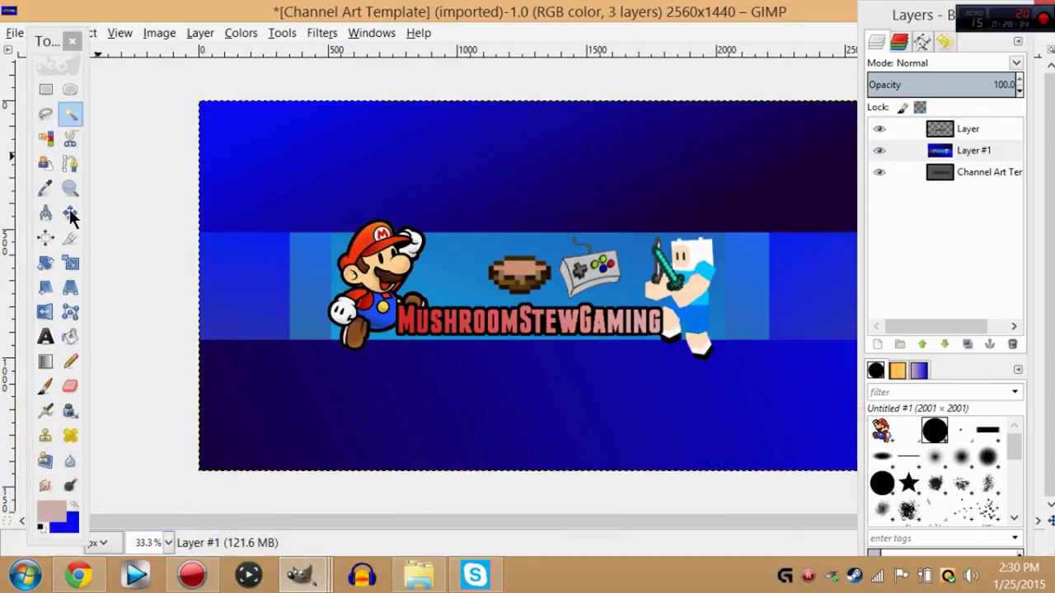
Step: Switch back to Chrome and search Google Images for freddy fazbear
{"action": "left_click", "coordinate": [78, 574]}
{"action": "scroll", "coordinate": [376, 448], "scroll_direction": "up", "scroll_amount": 10}
{"action": "left_click", "coordinate": [288, 76]}
{"action": "key", "text": "BackSpace"}
{"action": "key", "text": "BackSpace"}
{"action": "key", "text": "BackSpace"}
{"action": "key", "text": "BackSpace"}
{"action": "key", "text": "BackSpace"}
{"action": "type", "text": "game"}
{"action": "double_click", "coordinate": [287, 77]}
{"action": "type", "text": "freddy fazbear"}
{"action": "key", "text": "Return"}
{"action": "scroll", "coordinate": [350, 264], "scroll_direction": "down", "scroll_amount": 1}
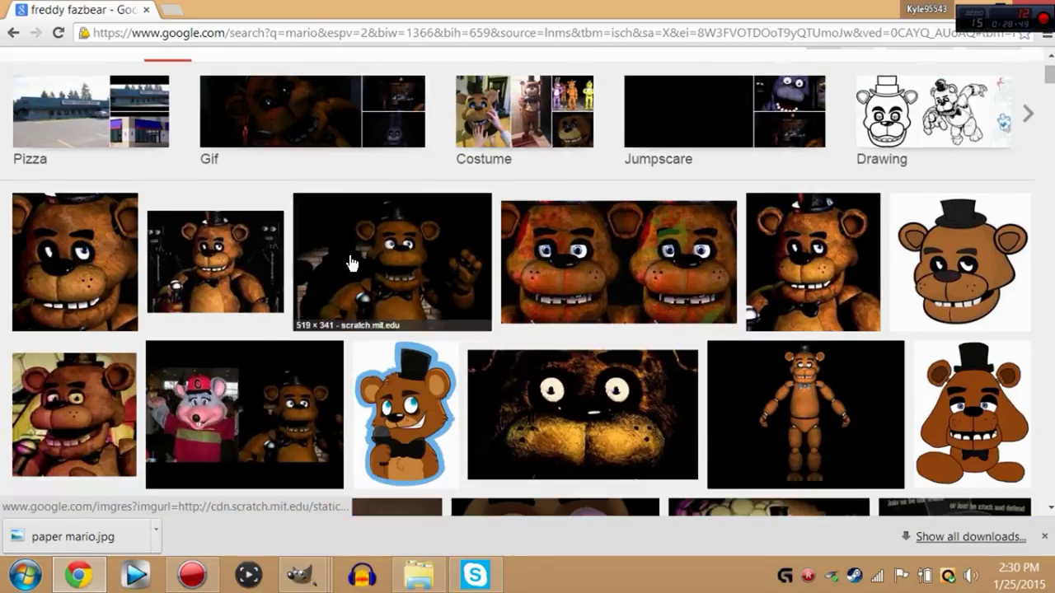
Step: Browse the Freddy Fazbear image results and preview the cartoon head with the top hat
{"action": "scroll", "coordinate": [350, 264], "scroll_direction": "down", "scroll_amount": 2}
{"action": "scroll", "coordinate": [528, 354], "scroll_direction": "up", "scroll_amount": 1}
{"action": "left_click", "coordinate": [981, 200]}
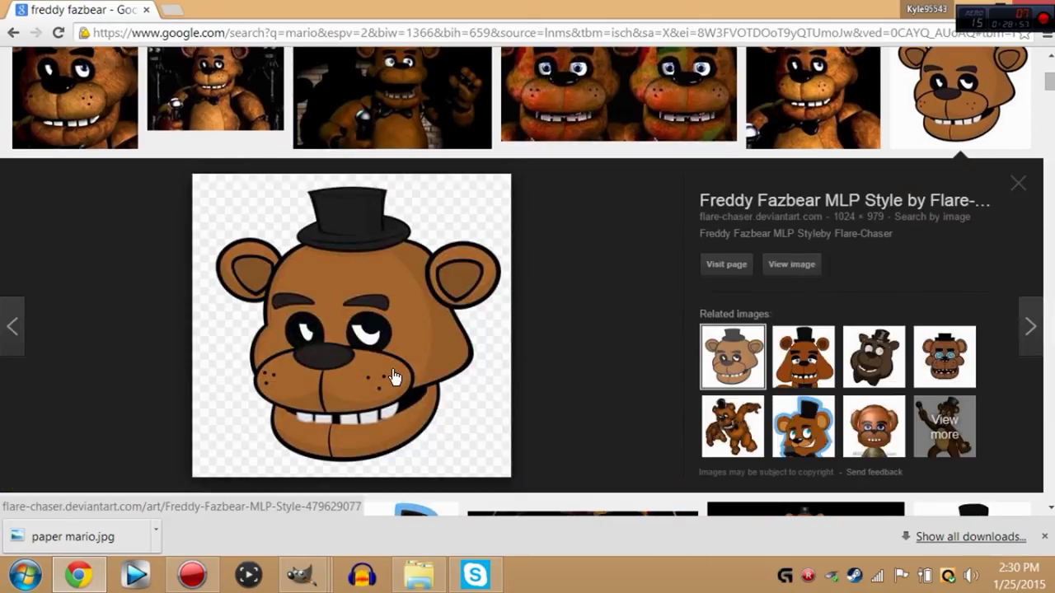
{"action": "left_click", "coordinate": [1019, 175]}
{"action": "scroll", "coordinate": [655, 271], "scroll_direction": "down", "scroll_amount": 10}
{"action": "scroll", "coordinate": [506, 357], "scroll_direction": "up", "scroll_amount": 4}
{"action": "scroll", "coordinate": [394, 258], "scroll_direction": "down", "scroll_amount": 8}
{"action": "scroll", "coordinate": [392, 258], "scroll_direction": "up", "scroll_amount": 12}
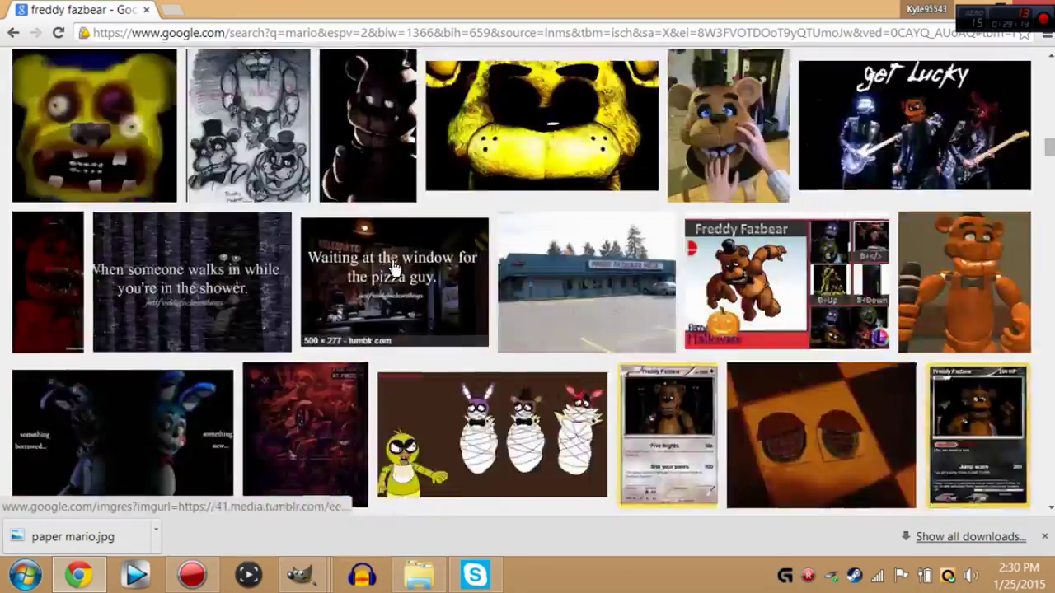
Step: Save the cartoon Freddy Fazbear head to the Pictures folder as a PNG image under its suggested name
{"action": "left_click", "coordinate": [960, 272]}
{"action": "right_click", "coordinate": [445, 368]}
{"action": "left_click", "coordinate": [502, 216]}
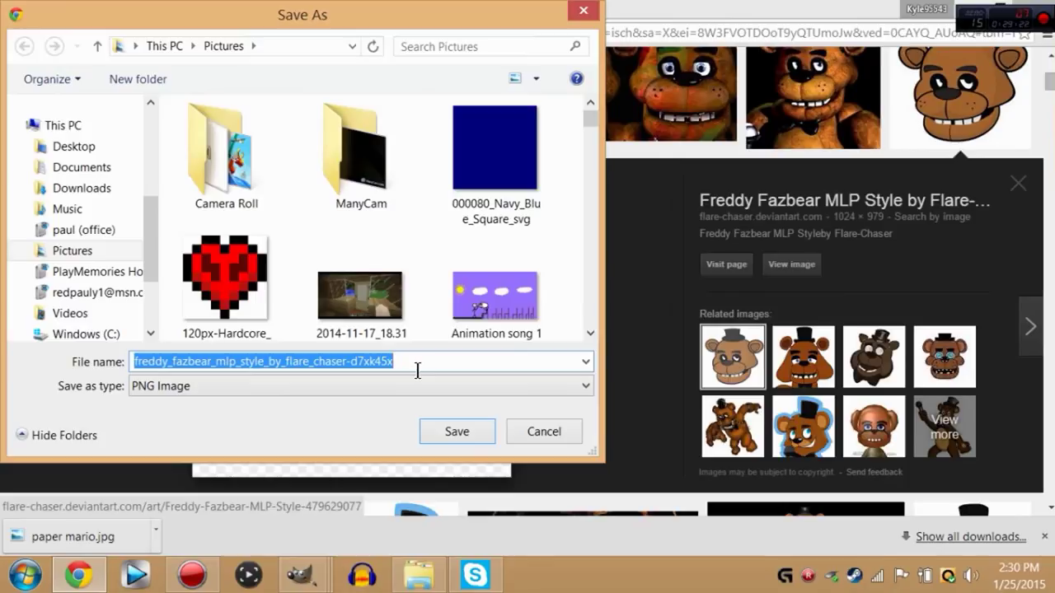
{"action": "left_click", "coordinate": [457, 431]}
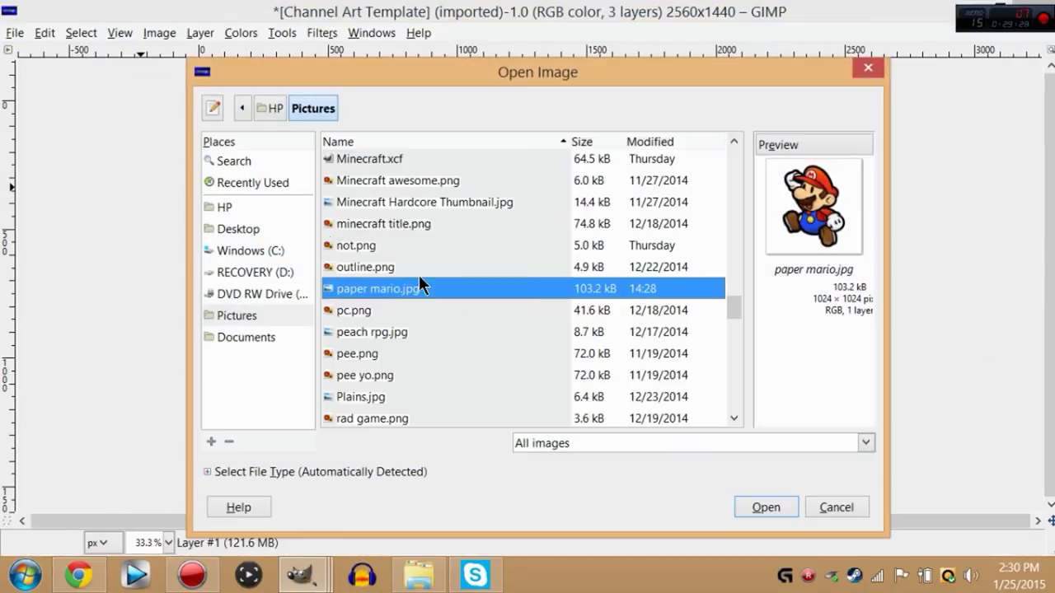
Step: Return to GIMP and open the saved Freddy Fazbear PNG from the Pictures folder
{"action": "scroll", "coordinate": [399, 285], "scroll_direction": "down", "scroll_amount": 1}
{"action": "scroll", "coordinate": [367, 306], "scroll_direction": "up", "scroll_amount": 6}
{"action": "scroll", "coordinate": [350, 321], "scroll_direction": "up", "scroll_amount": 5}
{"action": "scroll", "coordinate": [363, 342], "scroll_direction": "down", "scroll_amount": 6}
{"action": "left_click", "coordinate": [375, 317]}
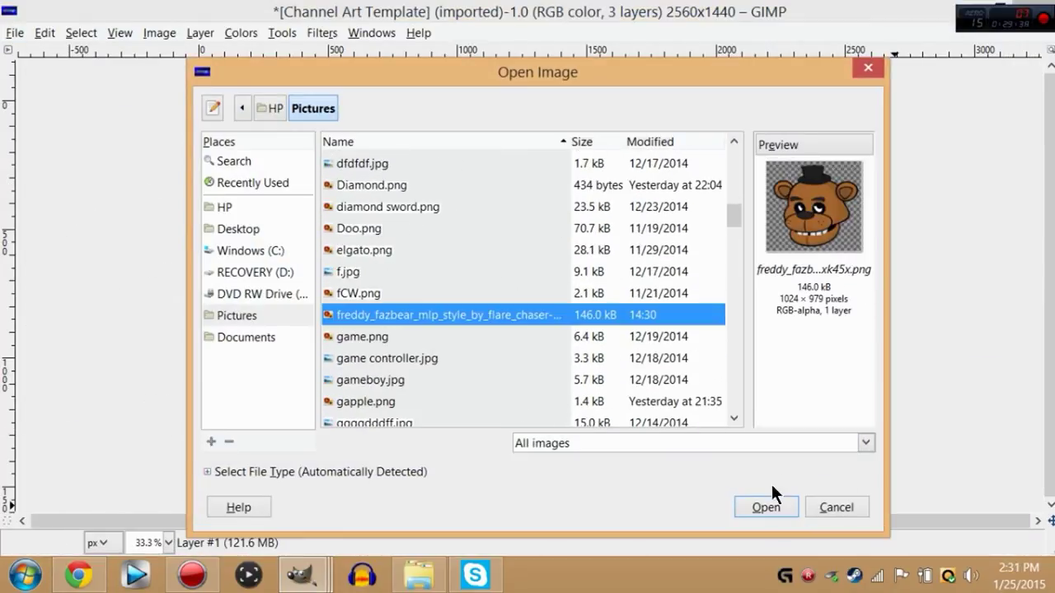
{"action": "left_click", "coordinate": [766, 507]}
Step: Copy the Freddy Fazbear head, paste it into the channel art and scale it to 462 × 442 px
{"action": "mouse_move", "coordinate": [301, 574]}
{"action": "left_click", "coordinate": [935, 485]}
{"action": "key", "text": "ctrl+c"}
{"action": "left_click", "coordinate": [610, 82]}
{"action": "key", "text": "ctrl+v"}
{"action": "left_click", "coordinate": [70, 263]}
{"action": "left_click", "coordinate": [482, 256]}
{"action": "left_click_drag", "start_coordinate": [394, 165], "coordinate": [553, 310]}
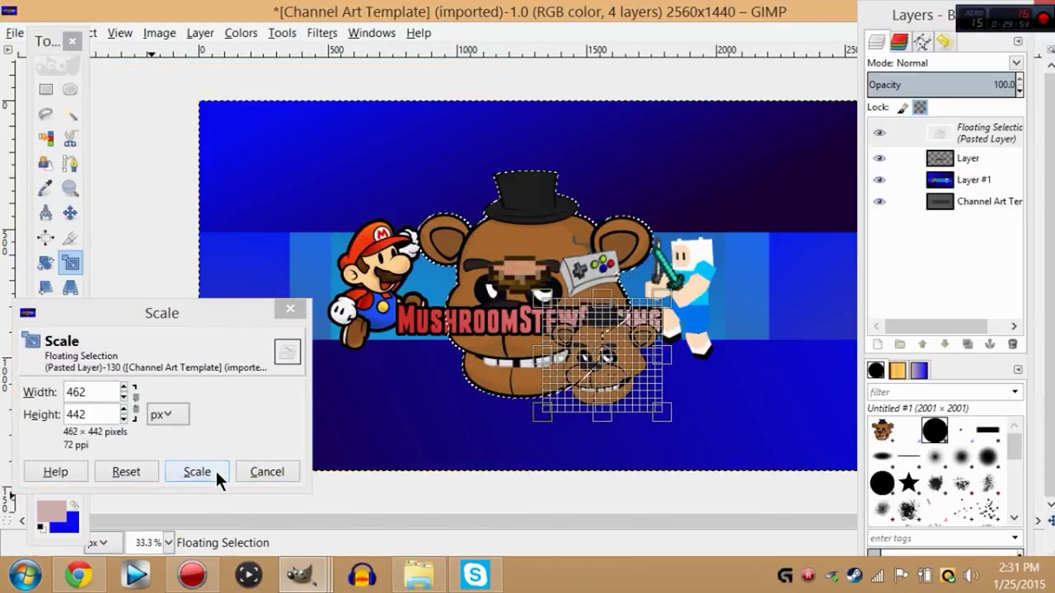
{"action": "left_click", "coordinate": [197, 472]}
{"action": "key", "text": "m"}
Step: Switch to Chrome and search Google Images for video game controller
{"action": "left_click", "coordinate": [79, 576]}
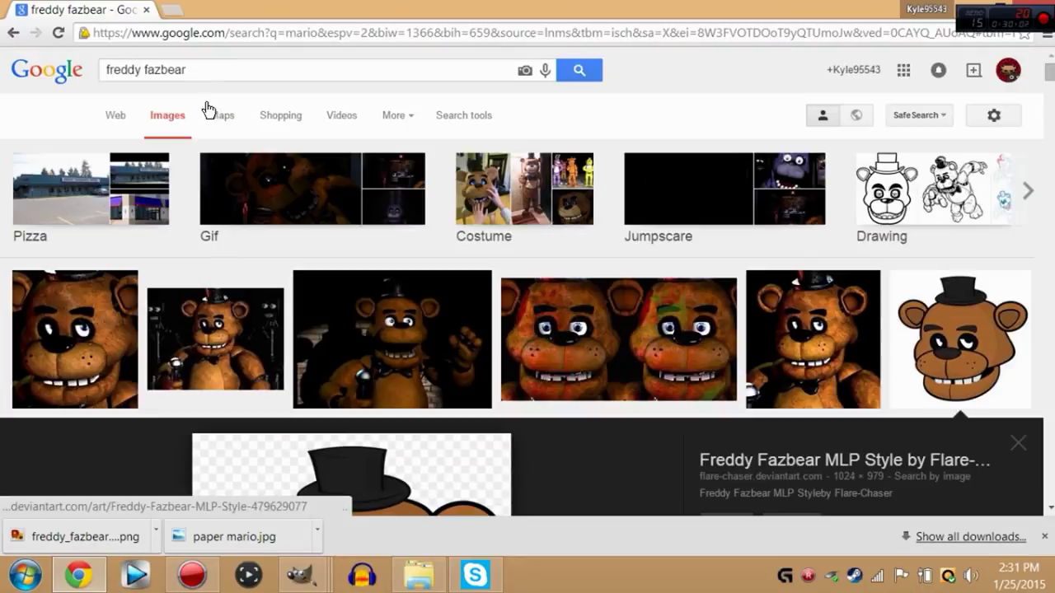
{"action": "left_click", "coordinate": [202, 74]}
{"action": "key", "text": "BackSpace"}
{"action": "key", "text": "BackSpace"}
{"action": "key", "text": "BackSpace"}
{"action": "key", "text": "BackSpace"}
{"action": "key", "text": "BackSpace"}
{"action": "key", "text": "BackSpace"}
{"action": "key", "text": "BackSpace"}
{"action": "key", "text": "BackSpace"}
{"action": "key", "text": "BackSpace"}
{"action": "key", "text": "BackSpace"}
{"action": "key", "text": "BackSpace"}
{"action": "key", "text": "BackSpace"}
{"action": "key", "text": "BackSpace"}
{"action": "key", "text": "BackSpace"}
{"action": "type", "text": "video game controller"}
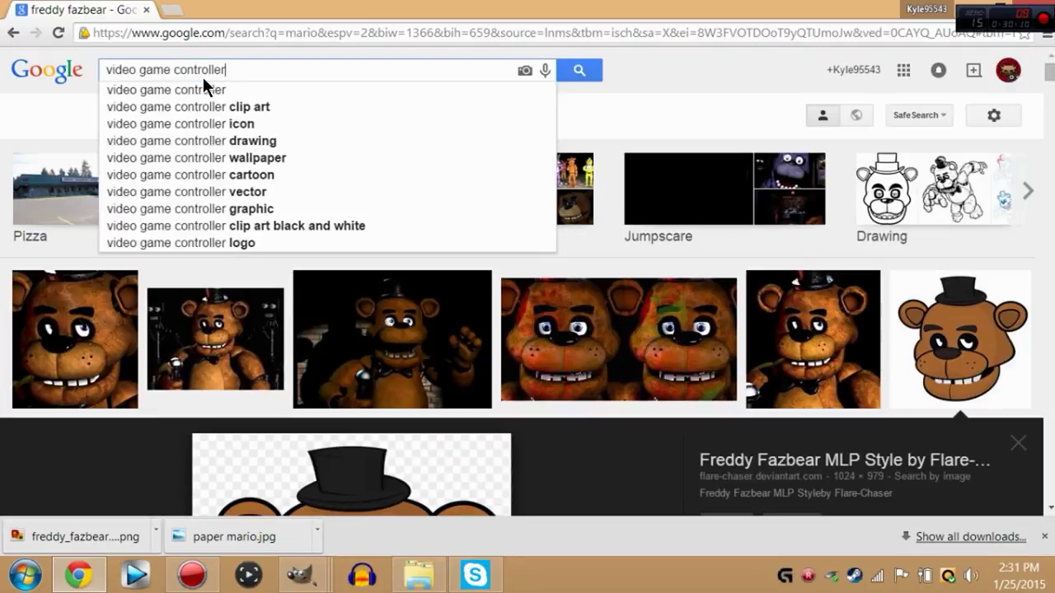
{"action": "key", "text": "Return"}
Step: Browse the drawing category of the controller images and switch to the graphic category
{"action": "left_click", "coordinate": [370, 189]}
{"action": "scroll", "coordinate": [235, 255], "scroll_direction": "down", "scroll_amount": 4}
{"action": "scroll", "coordinate": [236, 255], "scroll_direction": "down", "scroll_amount": 20}
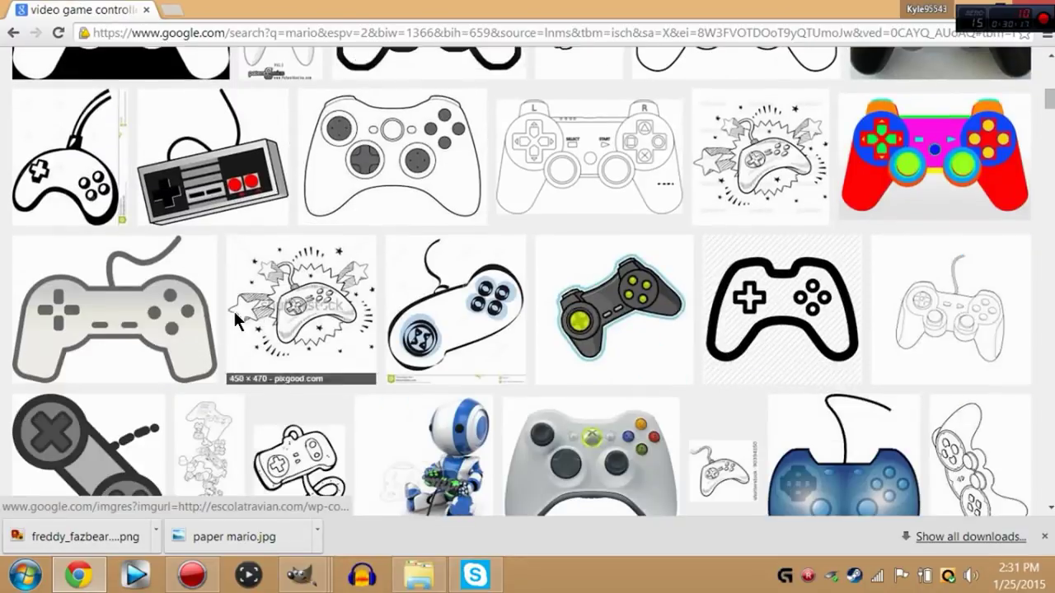
{"action": "scroll", "coordinate": [293, 310], "scroll_direction": "up", "scroll_amount": 15}
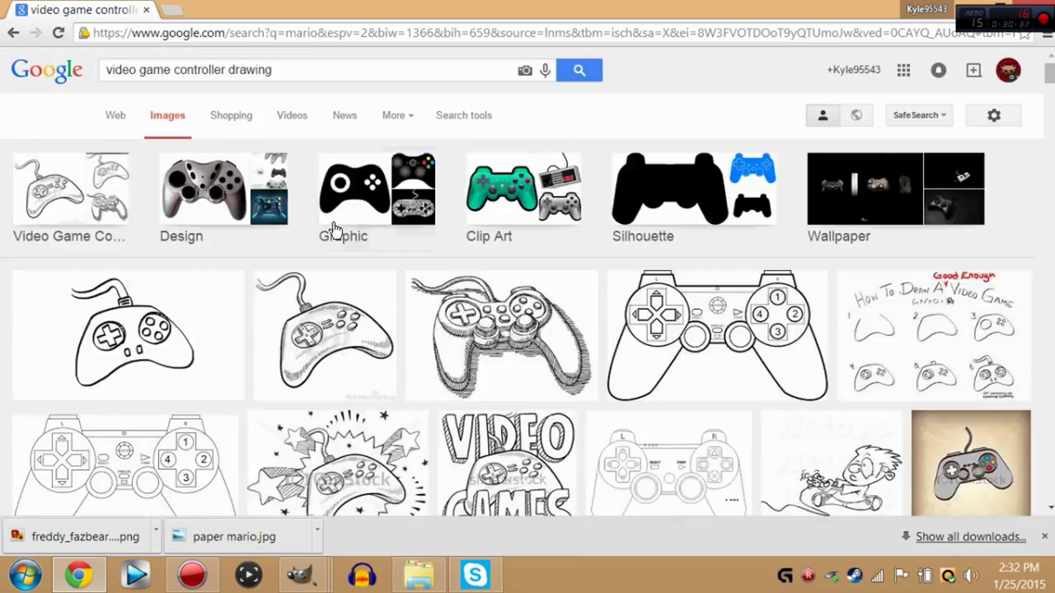
{"action": "left_click", "coordinate": [334, 229]}
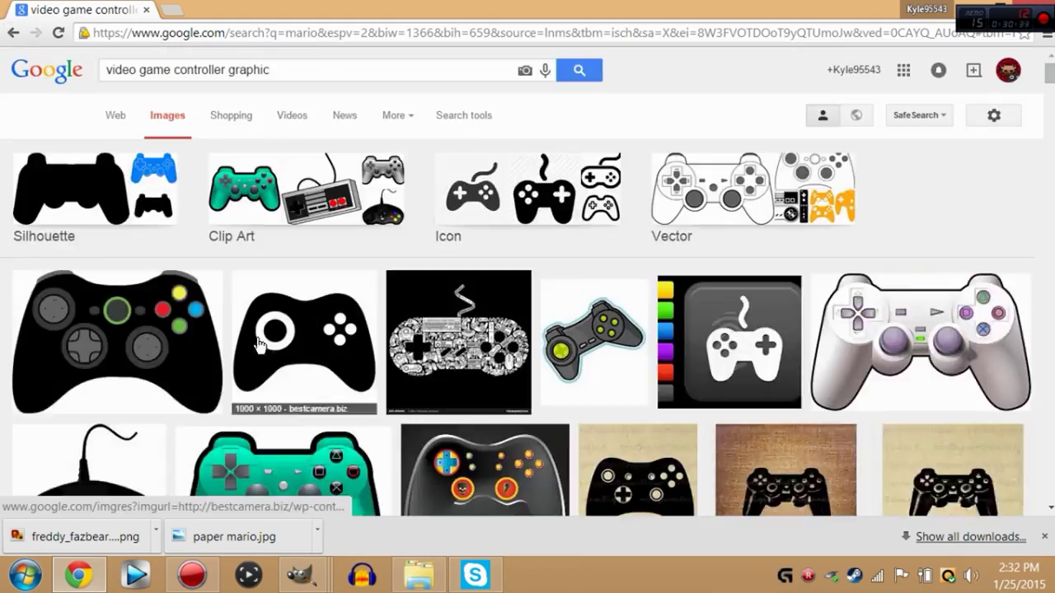
Step: Save the black bestcamera.biz controller silhouette to the Pictures folder as the JPEG video-game-controller-graphic
{"action": "left_click", "coordinate": [319, 396]}
{"action": "scroll", "coordinate": [675, 464], "scroll_direction": "up", "scroll_amount": 3}
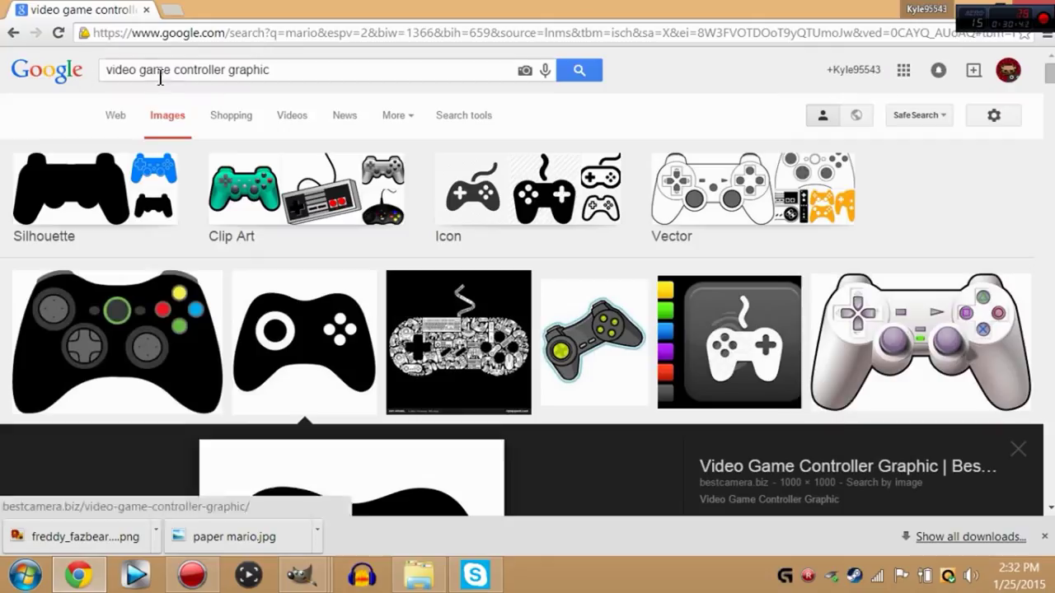
{"action": "scroll", "coordinate": [329, 281], "scroll_direction": "down", "scroll_amount": 4}
{"action": "right_click", "coordinate": [328, 278]}
{"action": "left_click", "coordinate": [421, 404]}
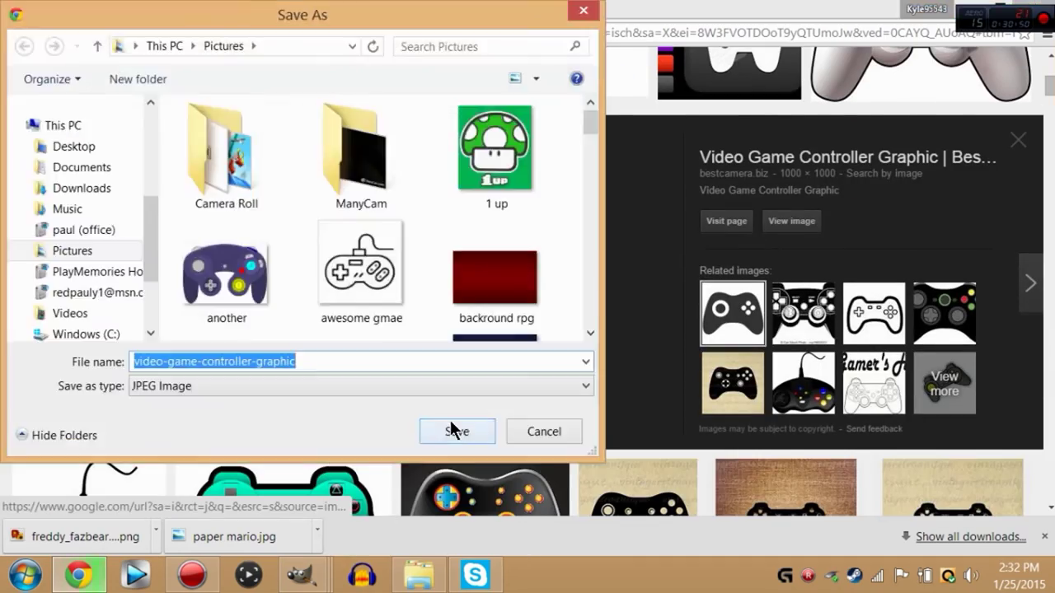
{"action": "left_click", "coordinate": [456, 430]}
Step: Browse the graphic category of the Google Images results for more game controller pictures
{"action": "scroll", "coordinate": [712, 264], "scroll_direction": "down", "scroll_amount": 10}
{"action": "scroll", "coordinate": [443, 324], "scroll_direction": "down", "scroll_amount": 15}
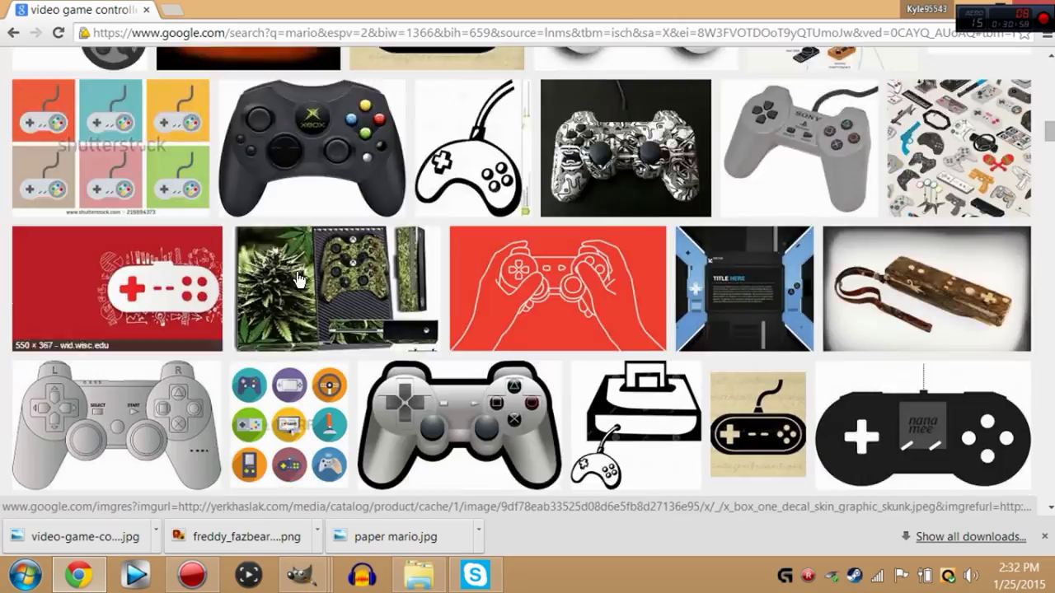
{"action": "scroll", "coordinate": [215, 314], "scroll_direction": "down", "scroll_amount": 15}
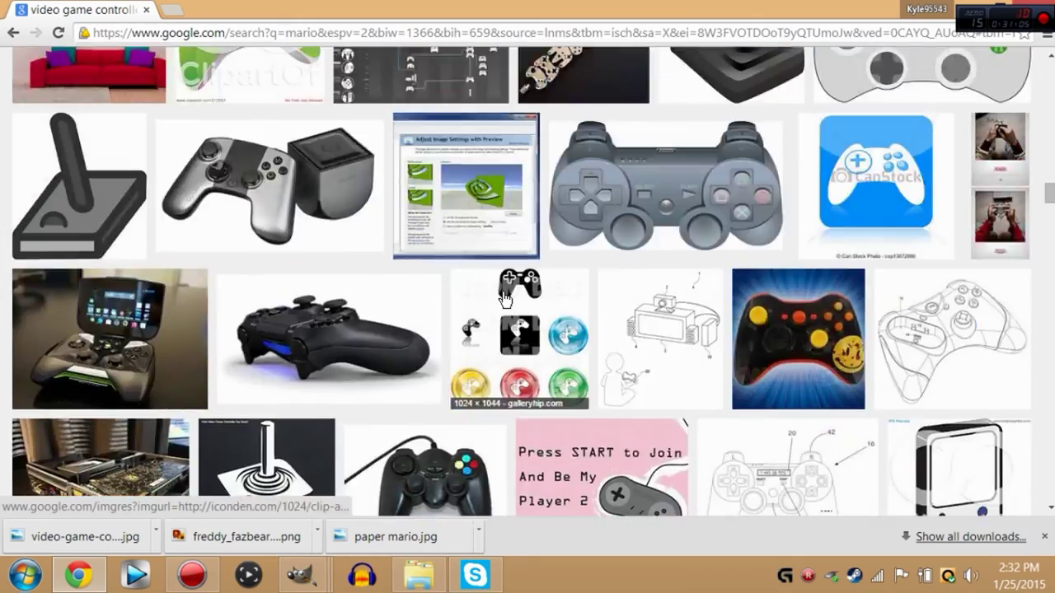
{"action": "scroll", "coordinate": [362, 320], "scroll_direction": "up", "scroll_amount": 20}
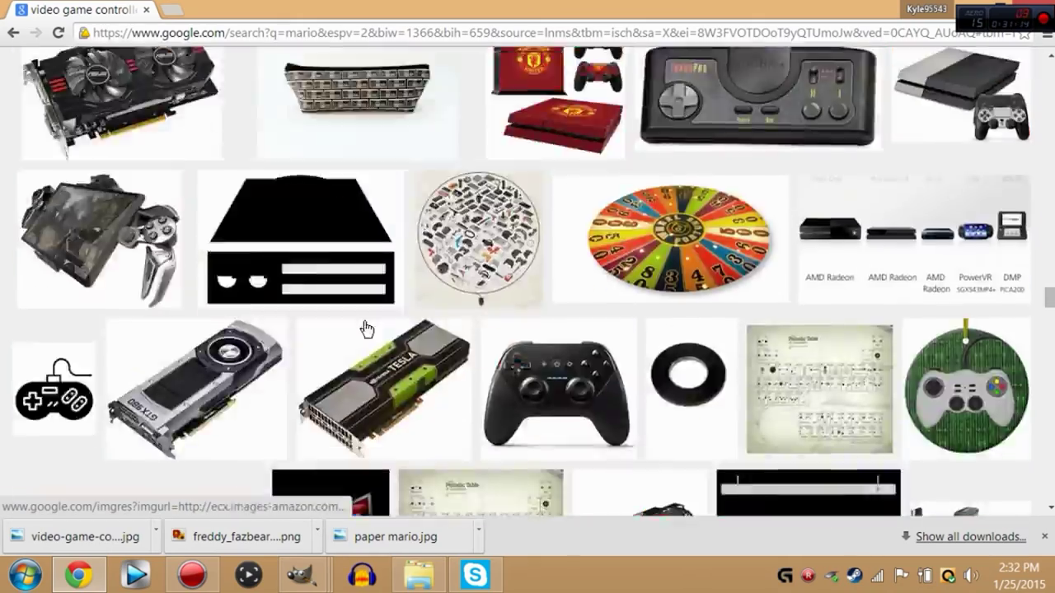
{"action": "scroll", "coordinate": [444, 329], "scroll_direction": "down", "scroll_amount": 9}
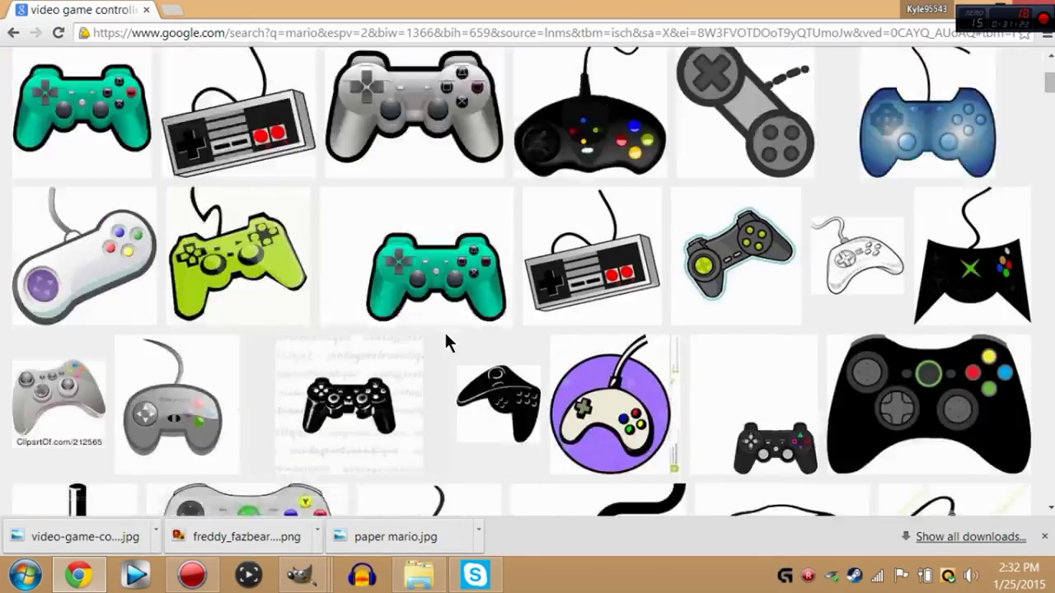
{"action": "scroll", "coordinate": [516, 289], "scroll_direction": "down", "scroll_amount": 5}
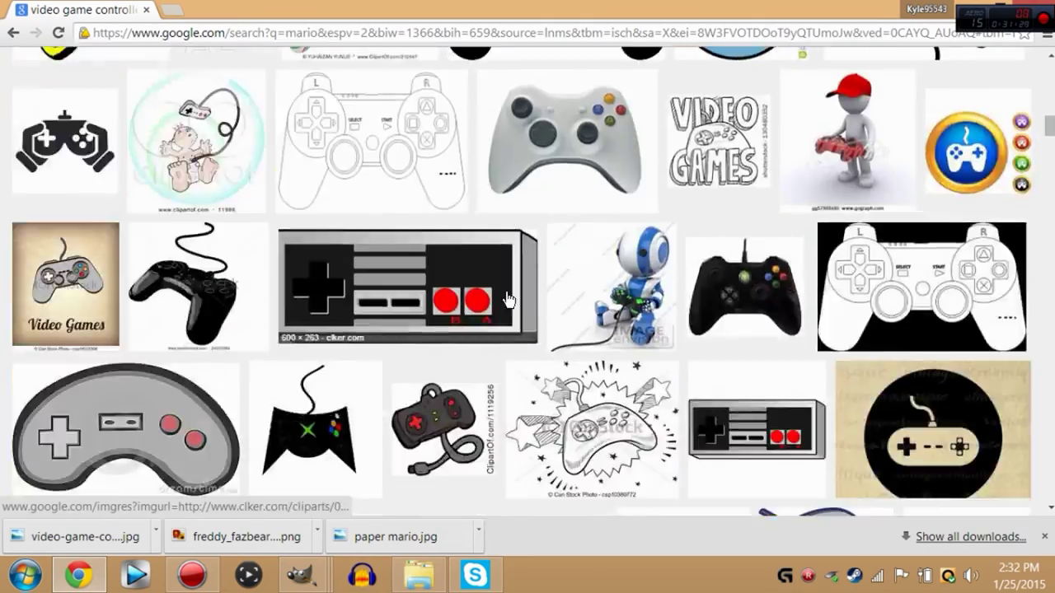
{"action": "scroll", "coordinate": [511, 348], "scroll_direction": "down", "scroll_amount": 1}
Step: Search Google Images for video game controller clip art with removed background and look through the pictures
{"action": "scroll", "coordinate": [512, 348], "scroll_direction": "up", "scroll_amount": 15}
{"action": "left_click", "coordinate": [315, 70]}
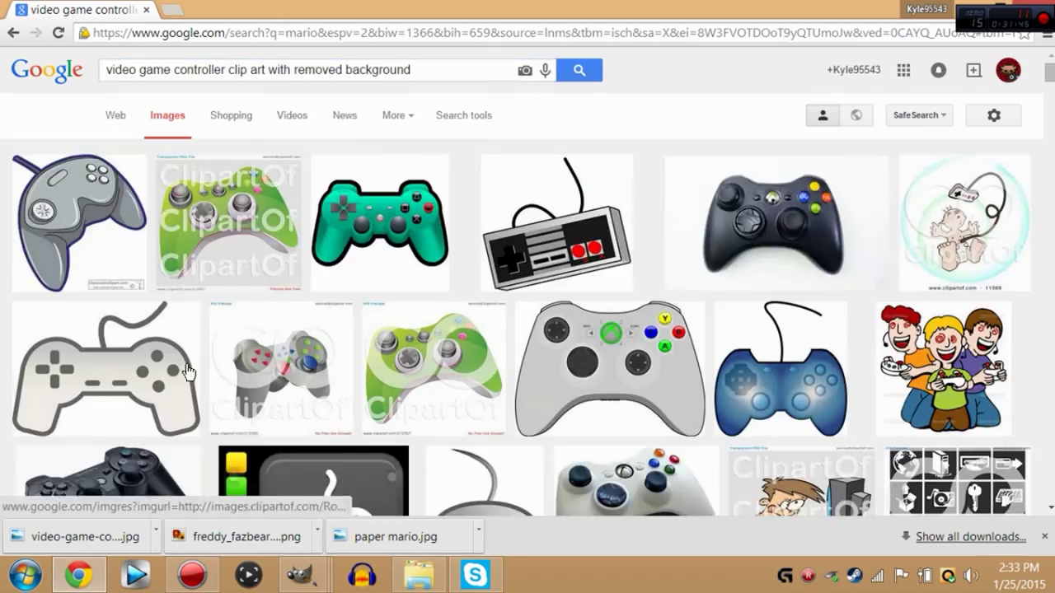
{"action": "left_click", "coordinate": [189, 367]}
{"action": "left_click", "coordinate": [1012, 185]}
{"action": "scroll", "coordinate": [251, 316], "scroll_direction": "up", "scroll_amount": 2}
{"action": "scroll", "coordinate": [768, 212], "scroll_direction": "down", "scroll_amount": 3}
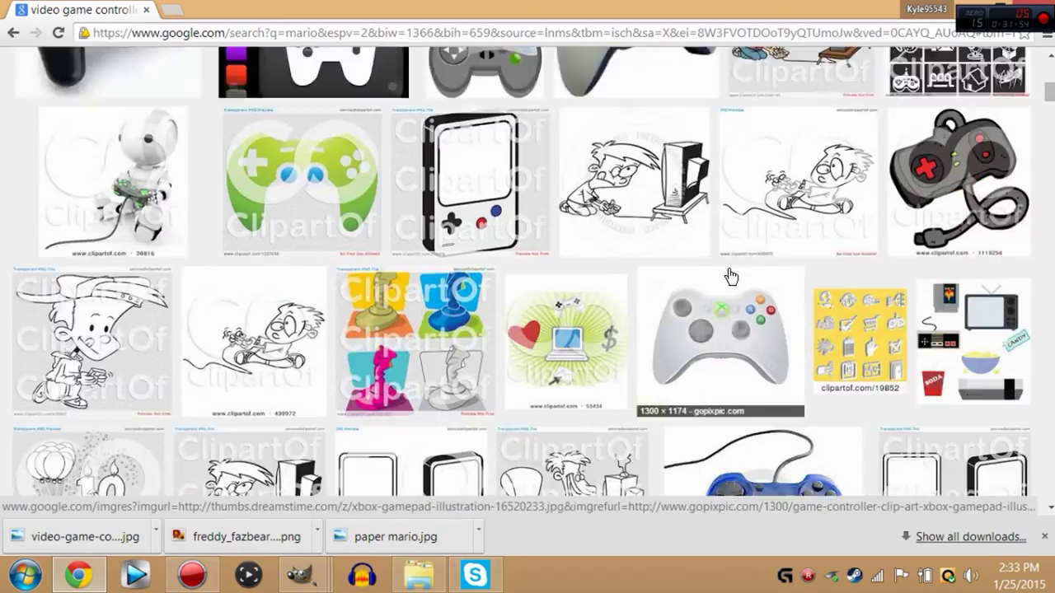
{"action": "scroll", "coordinate": [768, 212], "scroll_direction": "up", "scroll_amount": 5}
{"action": "left_click", "coordinate": [90, 365]}
{"action": "right_click", "coordinate": [406, 313]}
{"action": "left_click", "coordinate": [468, 166]}
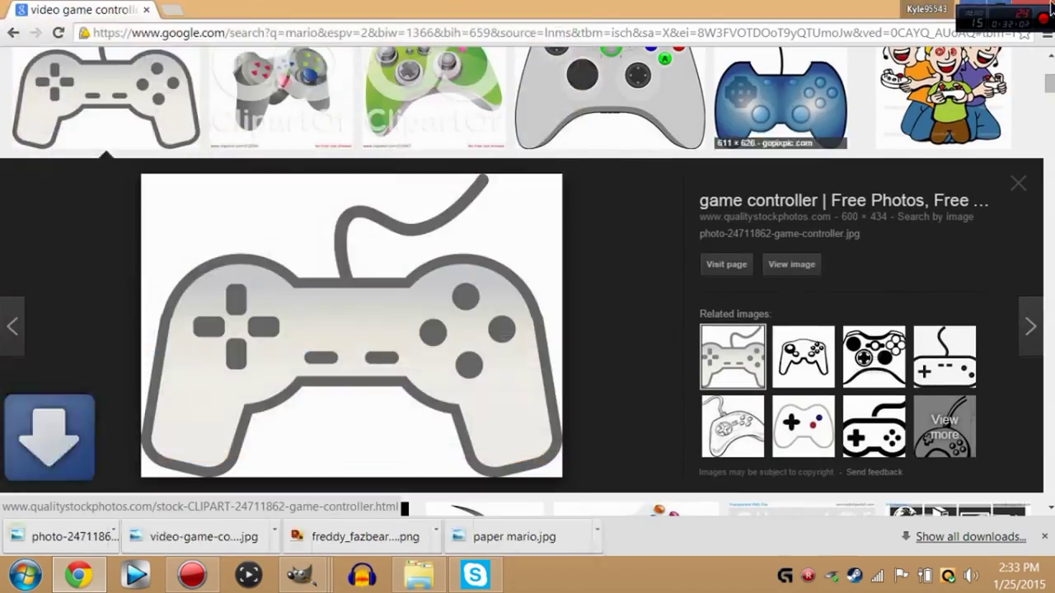
Step: Switch to GIMP and open gapple.png from the Pictures folder
{"action": "left_click", "coordinate": [301, 575]}
{"action": "left_click", "coordinate": [14, 33]}
{"action": "left_click", "coordinate": [48, 90]}
{"action": "left_click", "coordinate": [398, 357]}
{"action": "left_click", "coordinate": [410, 396]}
{"action": "double_click", "coordinate": [387, 375]}
Step: Select the golden apple without its pink background, copy it and return to the channel art
{"action": "left_click", "coordinate": [70, 114]}
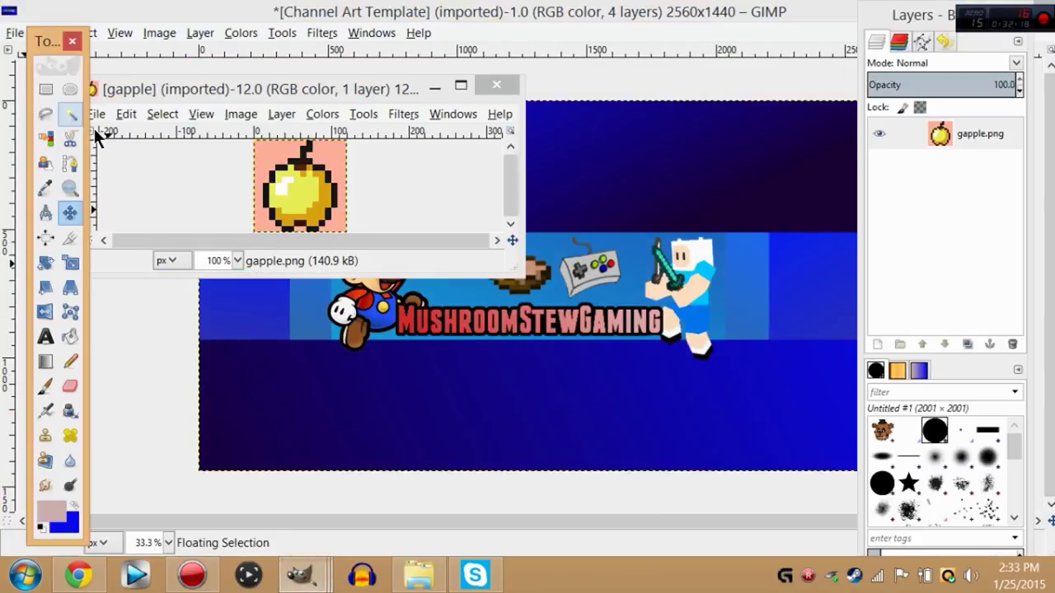
{"action": "left_click", "coordinate": [154, 147]}
{"action": "key", "text": "ctrl+c"}
{"action": "left_click", "coordinate": [434, 87]}
{"action": "left_click", "coordinate": [430, 93]}
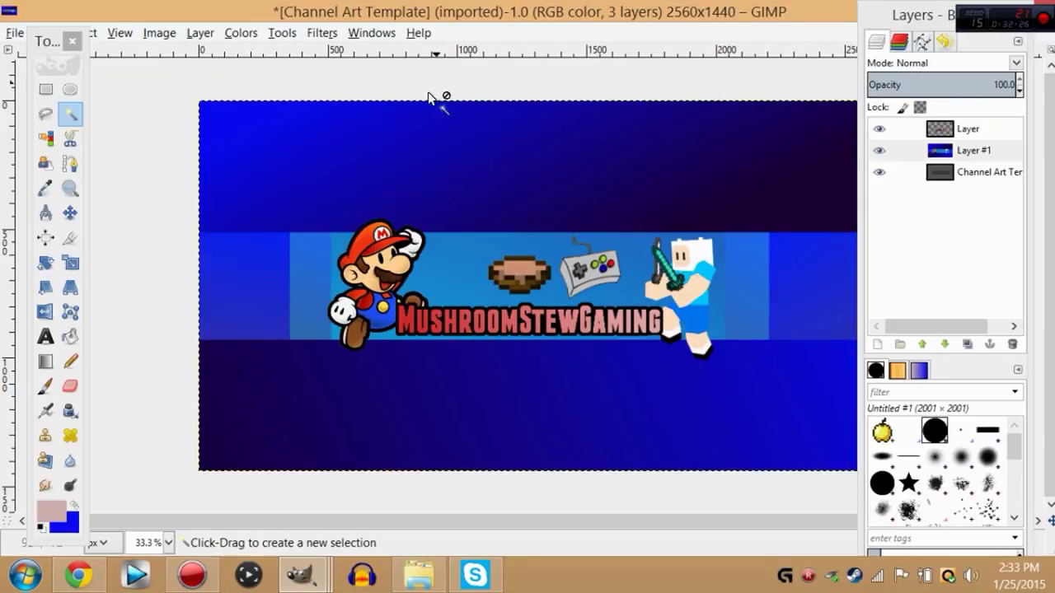
Step: Paste the golden apple into the channel art and scale it to 297 × 297 px
{"action": "key", "text": "ctrl+v"}
{"action": "left_click", "coordinate": [70, 262]}
{"action": "left_click", "coordinate": [528, 290]}
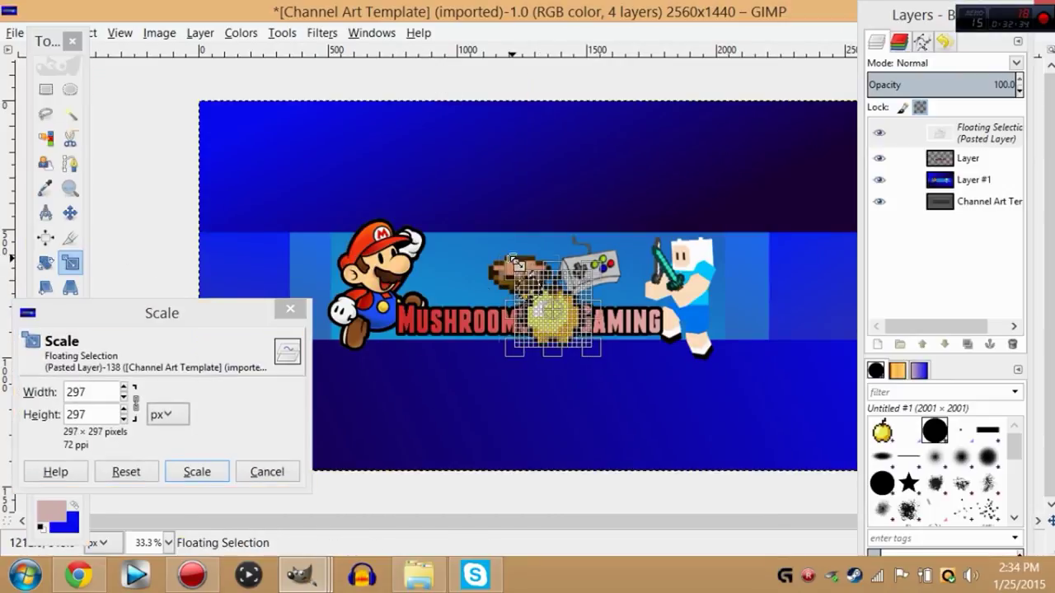
{"action": "left_click", "coordinate": [197, 471]}
Step: Tilt the pasted golden apple and anchor it at the right end of the banner strip
{"action": "left_click", "coordinate": [70, 213]}
{"action": "left_click_drag", "start_coordinate": [567, 311], "coordinate": [610, 312]}
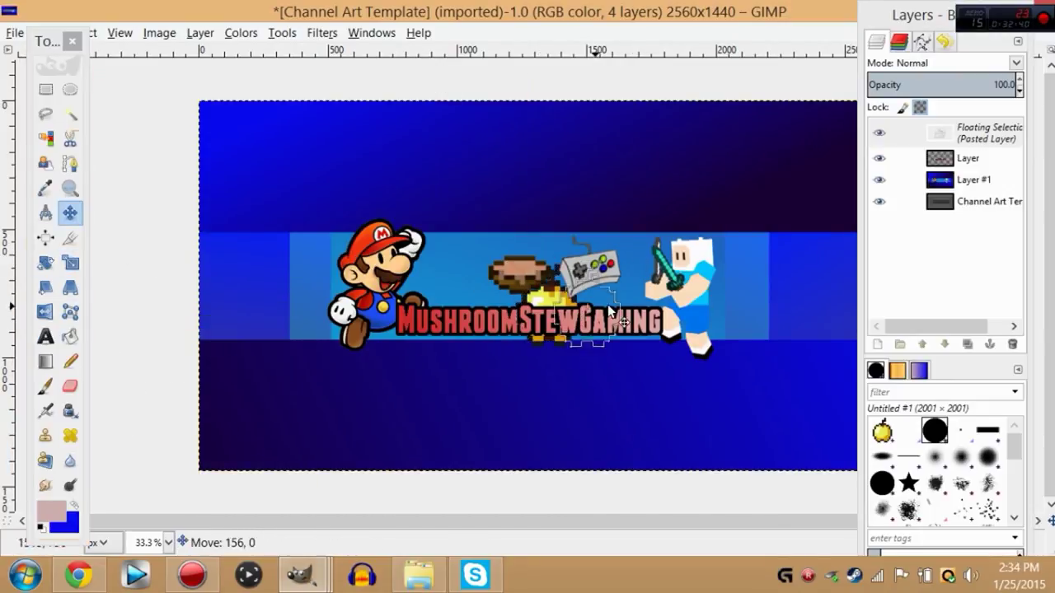
{"action": "left_click", "coordinate": [46, 262]}
{"action": "left_click", "coordinate": [765, 296]}
{"action": "left_click_drag", "start_coordinate": [747, 330], "coordinate": [771, 339]}
{"action": "left_click", "coordinate": [869, 285]}
{"action": "left_click", "coordinate": [70, 213]}
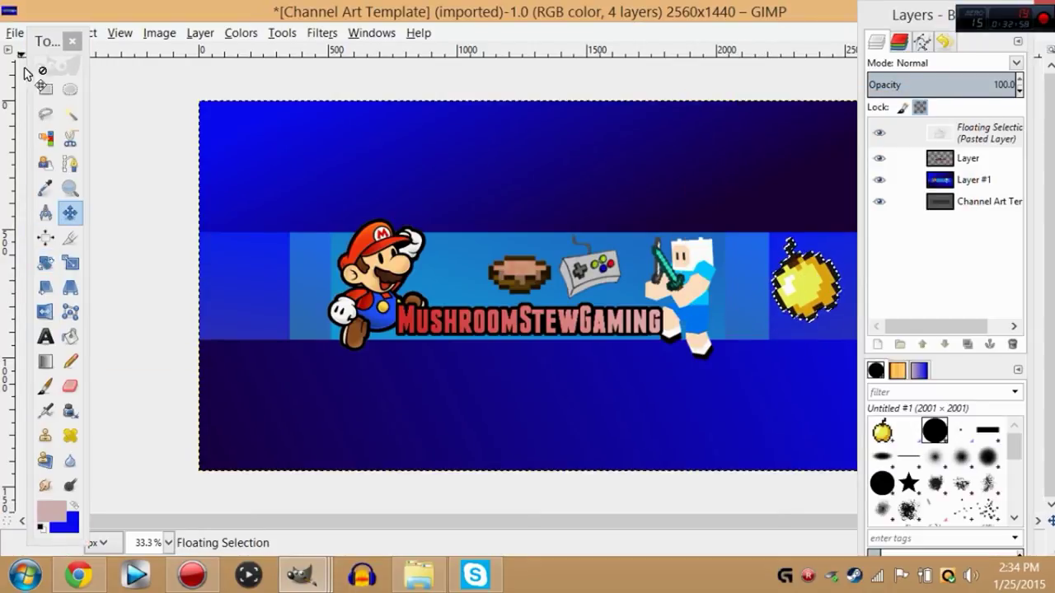
{"action": "left_click", "coordinate": [70, 114]}
{"action": "left_click", "coordinate": [140, 136]}
Step: Open the diamond sword.png image from the Pictures folder in its own window
{"action": "left_click", "coordinate": [15, 34]}
{"action": "left_click", "coordinate": [38, 90]}
{"action": "scroll", "coordinate": [413, 338], "scroll_direction": "down", "scroll_amount": 15}
{"action": "scroll", "coordinate": [400, 339], "scroll_direction": "up", "scroll_amount": 6}
{"action": "scroll", "coordinate": [361, 277], "scroll_direction": "down", "scroll_amount": 12}
{"action": "scroll", "coordinate": [357, 322], "scroll_direction": "up", "scroll_amount": 15}
{"action": "double_click", "coordinate": [377, 339]}
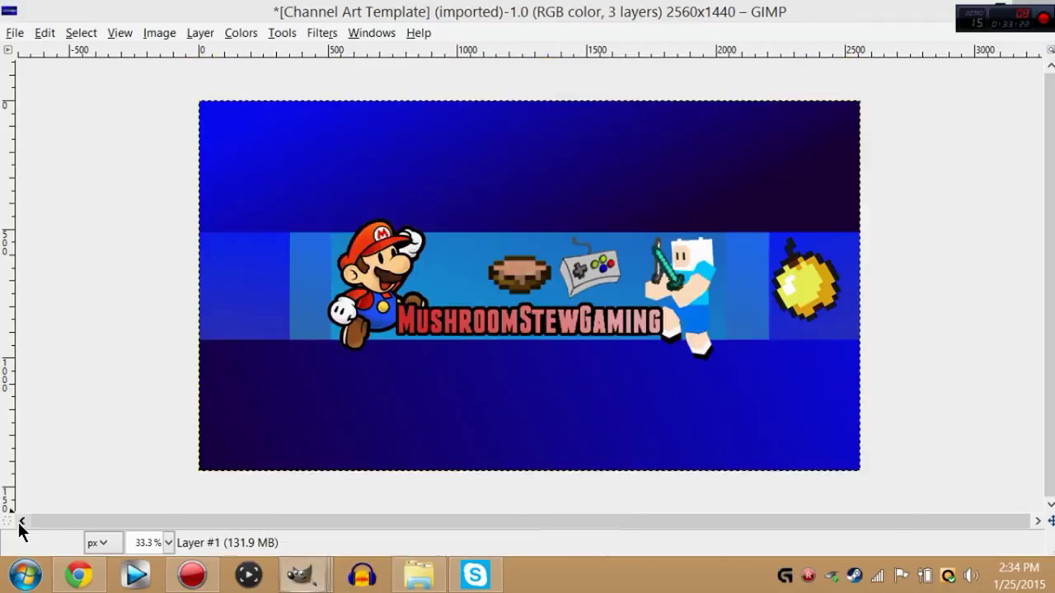
{"action": "mouse_move", "coordinate": [301, 575]}
{"action": "left_click", "coordinate": [960, 499]}
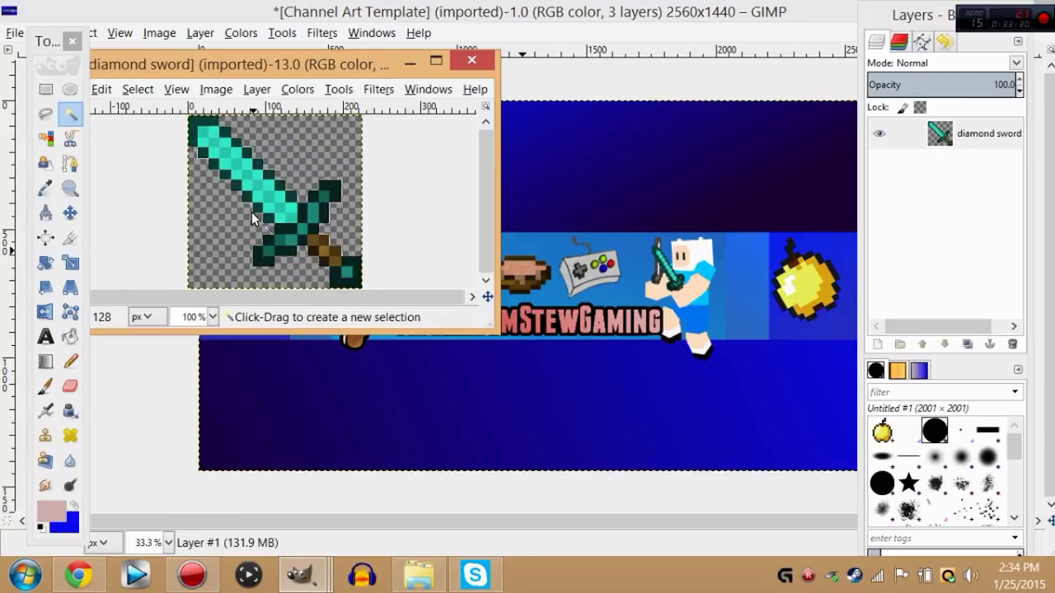
Step: Copy the diamond sword, paste it into the channel art and move it to the left end of the banner strip
{"action": "key", "text": "ctrl+c"}
{"action": "left_click", "coordinate": [409, 64]}
{"action": "key", "text": "ctrl+v"}
{"action": "left_click", "coordinate": [70, 212]}
{"action": "left_click_drag", "start_coordinate": [528, 295], "coordinate": [451, 312]}
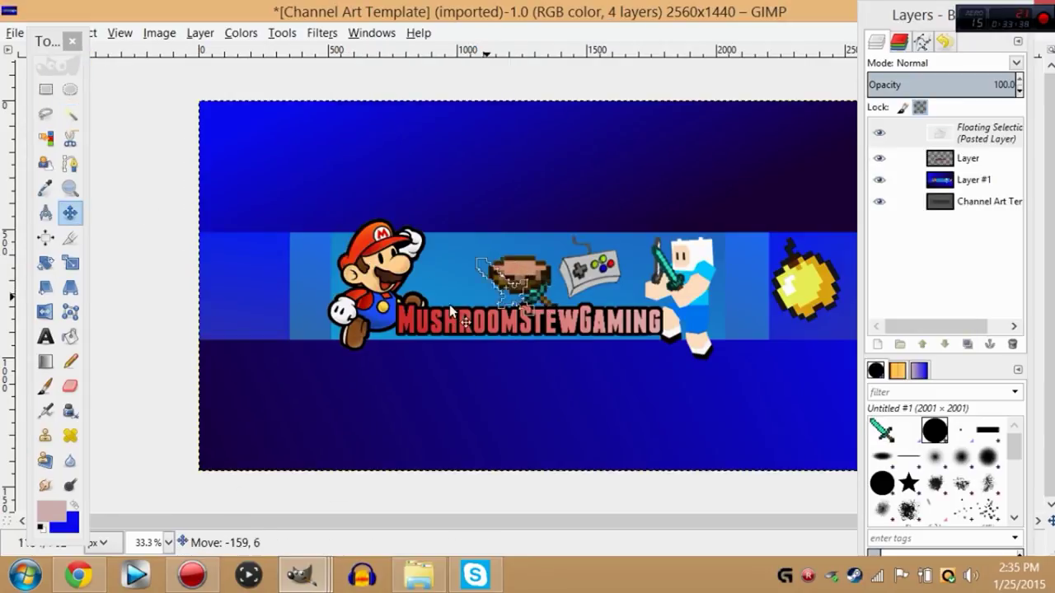
Step: Reposition the pasted diamond sword directly to the left of Mario and anchor it
{"action": "left_click", "coordinate": [70, 114]}
{"action": "left_click", "coordinate": [107, 184]}
{"action": "left_click_drag", "start_coordinate": [48, 41], "coordinate": [61, 62]}
{"action": "left_click", "coordinate": [45, 33]}
{"action": "left_click", "coordinate": [65, 54]}
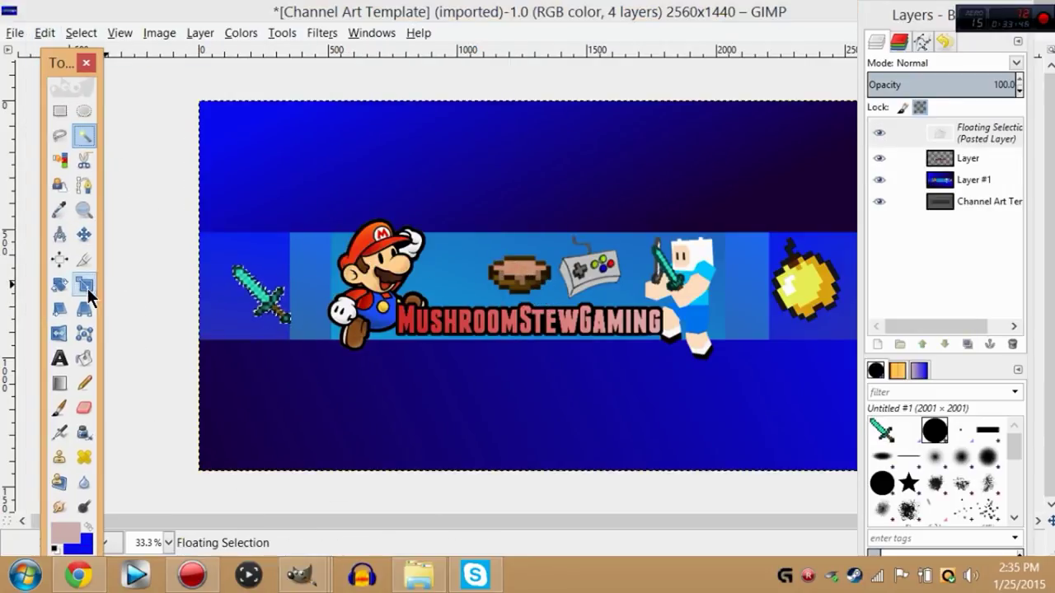
{"action": "left_click", "coordinate": [251, 303]}
{"action": "left_click", "coordinate": [44, 32]}
{"action": "left_click", "coordinate": [65, 52]}
{"action": "left_click_drag", "start_coordinate": [264, 303], "coordinate": [305, 284]}
{"action": "left_click", "coordinate": [84, 135]}
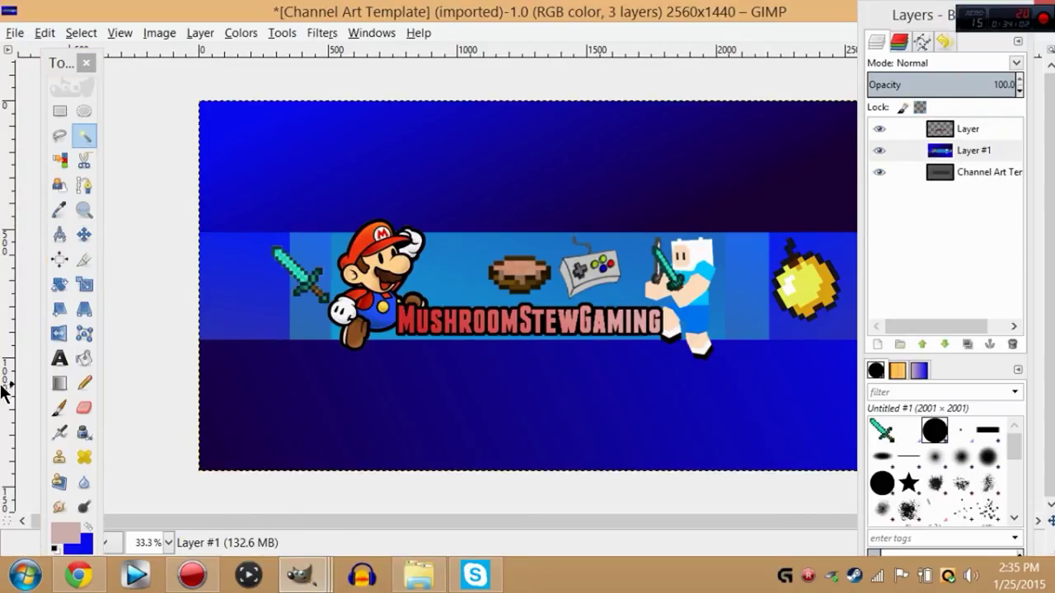
{"action": "left_click", "coordinate": [12, 33]}
{"action": "left_click", "coordinate": [37, 92]}
{"action": "left_click", "coordinate": [387, 268]}
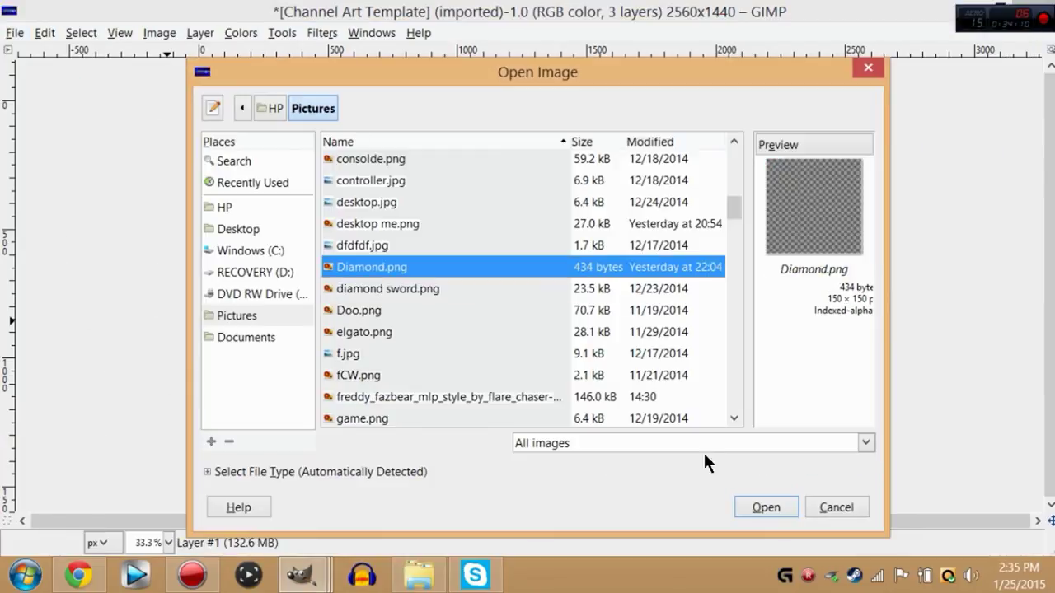
{"action": "left_click", "coordinate": [393, 229]}
{"action": "left_click", "coordinate": [383, 332]}
{"action": "scroll", "coordinate": [388, 288], "scroll_direction": "up", "scroll_amount": 1}
{"action": "left_click", "coordinate": [389, 242]}
{"action": "left_click", "coordinate": [384, 285]}
{"action": "left_click", "coordinate": [384, 306]}
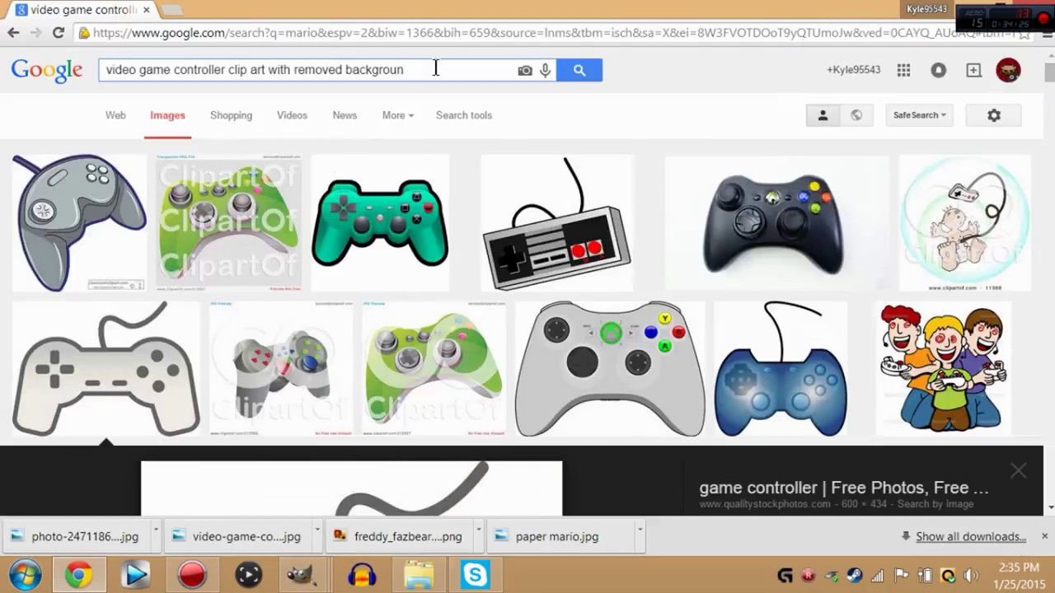
Step: Search Google Images for diamond minecraft and save the diamond picture from the Minecraft Wiki
{"action": "key", "text": "BackSpace"}
{"action": "key", "text": "BackSpace"}
{"action": "key", "text": "BackSpace"}
{"action": "key", "text": "BackSpace"}
{"action": "type", "text": "diamond"}
{"action": "key", "text": "Return"}
{"action": "scroll", "coordinate": [366, 247], "scroll_direction": "down", "scroll_amount": 1}
{"action": "left_click", "coordinate": [412, 113]}
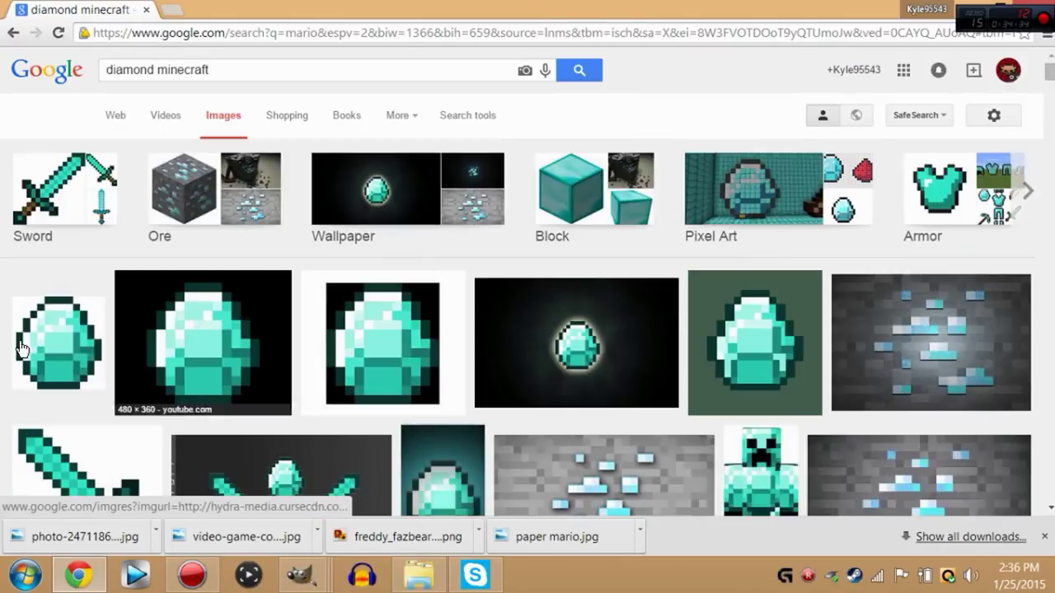
{"action": "left_click", "coordinate": [21, 348]}
{"action": "right_click", "coordinate": [347, 298]}
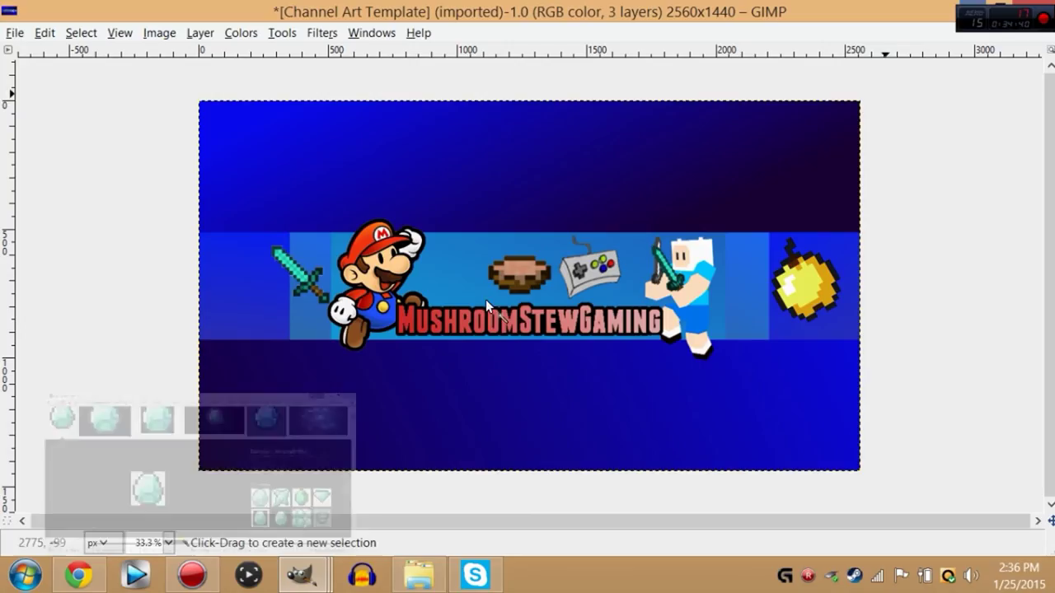
{"action": "left_click", "coordinate": [15, 33]}
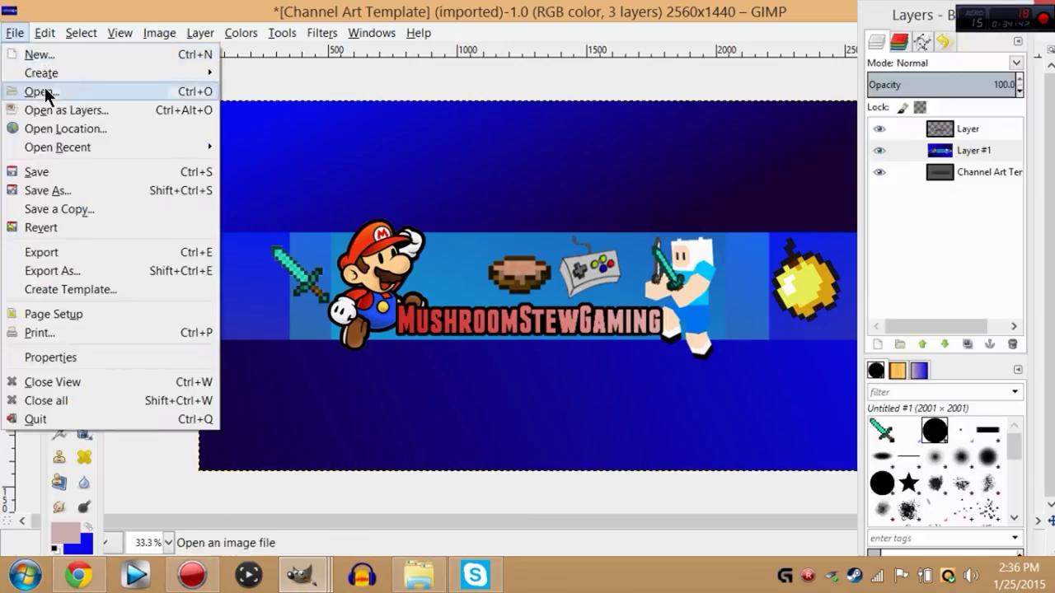
{"action": "left_click", "coordinate": [43, 92]}
{"action": "key", "text": "Return"}
{"action": "left_click", "coordinate": [509, 362]}
{"action": "left_click", "coordinate": [407, 37]}
{"action": "left_click_drag", "start_coordinate": [412, 12], "coordinate": [363, 37]}
{"action": "left_click", "coordinate": [605, 40]}
{"action": "mouse_move", "coordinate": [302, 575]}
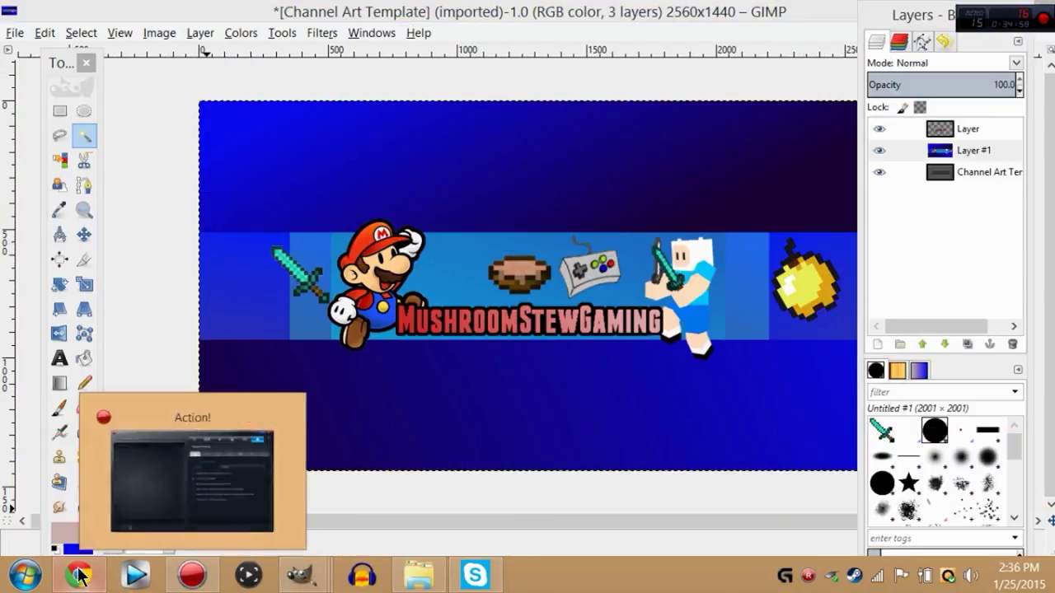
Step: Switch to Chrome and save the Minecraft Wiki diamond again in Pictures as the PNG image Diamond (2)
{"action": "left_click", "coordinate": [79, 575]}
{"action": "scroll", "coordinate": [346, 412], "scroll_direction": "up", "scroll_amount": 1}
{"action": "right_click", "coordinate": [347, 408]}
{"action": "left_click", "coordinate": [406, 256]}
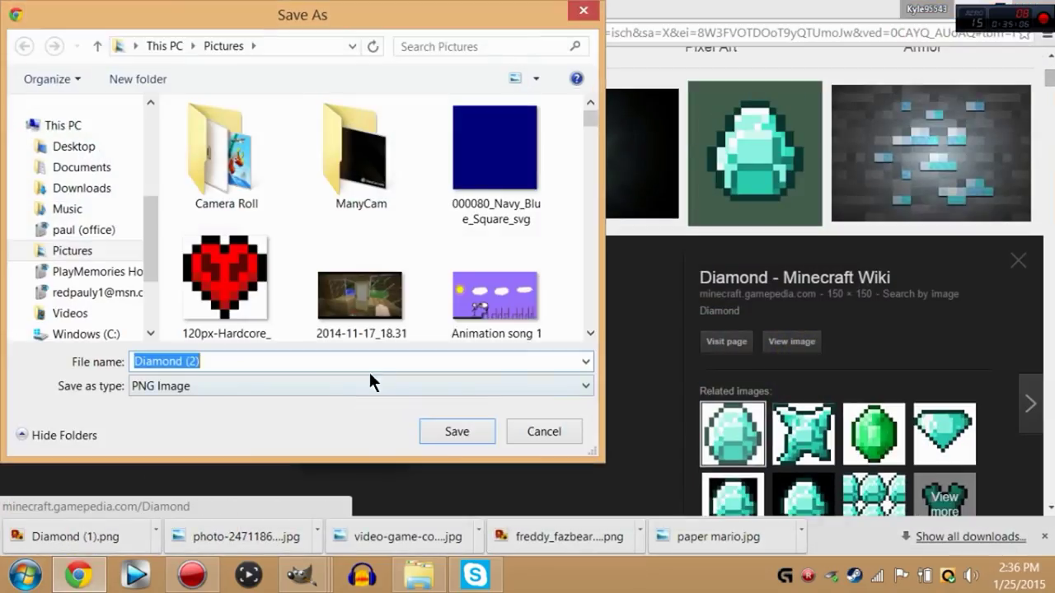
{"action": "key", "text": "Return"}
Step: Switch to File Explorer and add Diamond (1) from the Pictures folder to the channel art as a layer
{"action": "left_click", "coordinate": [299, 575]}
{"action": "left_click", "coordinate": [403, 568]}
{"action": "left_click", "coordinate": [215, 238]}
{"action": "left_click", "coordinate": [216, 319]}
{"action": "left_click_drag", "start_coordinate": [645, 148], "coordinate": [651, 202]}
{"action": "scroll", "coordinate": [651, 202], "scroll_direction": "down", "scroll_amount": 2}
{"action": "double_click", "coordinate": [528, 296]}
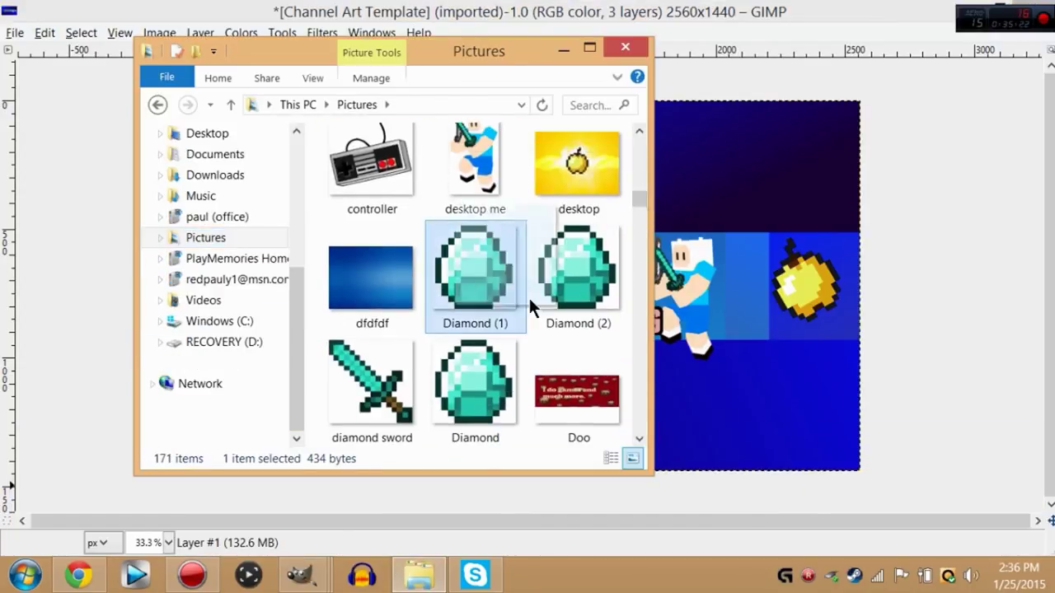
{"action": "left_click", "coordinate": [534, 354]}
{"action": "left_click_drag", "start_coordinate": [517, 52], "coordinate": [233, 269]}
{"action": "left_click", "coordinate": [281, 264]}
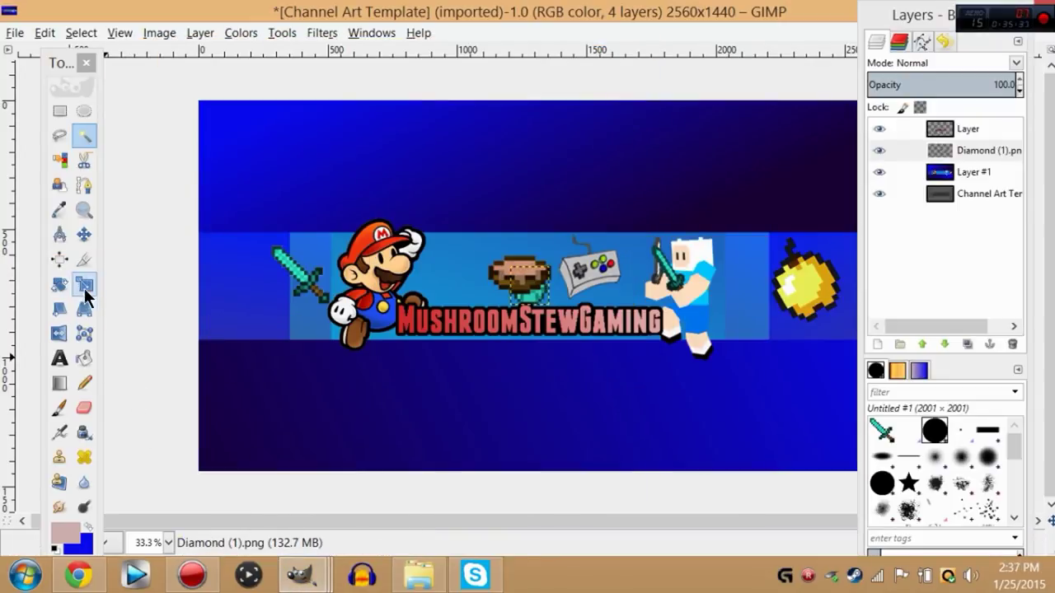
Step: Move the diamond between the blue-and-white sword-holding character and the golden apple on the banner strip
{"action": "left_click", "coordinate": [85, 235]}
{"action": "left_click_drag", "start_coordinate": [525, 289], "coordinate": [682, 302]}
{"action": "left_click", "coordinate": [44, 32]}
{"action": "left_click", "coordinate": [74, 50]}
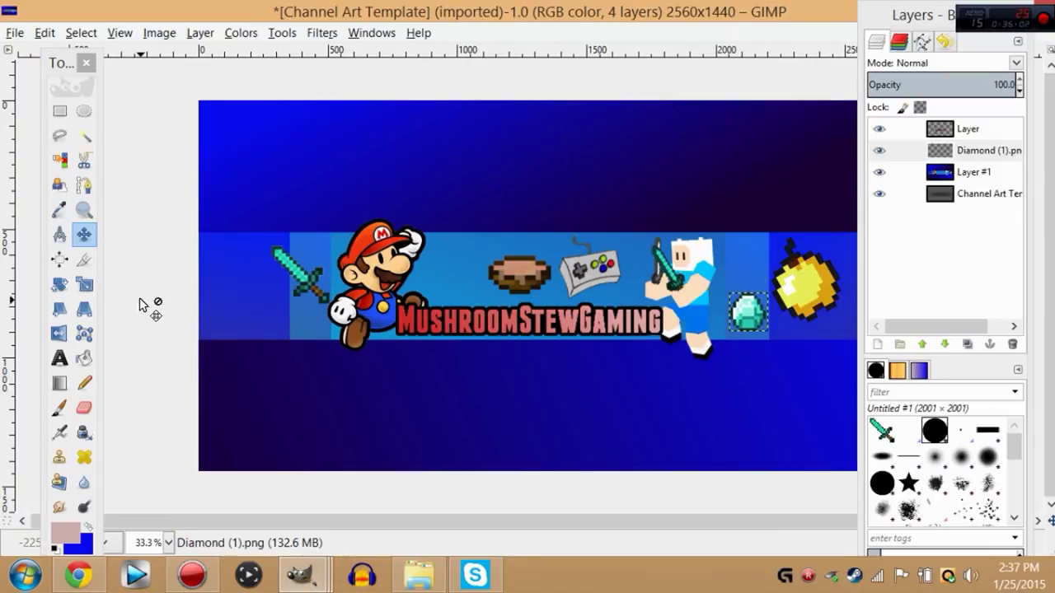
{"action": "left_click", "coordinate": [84, 135]}
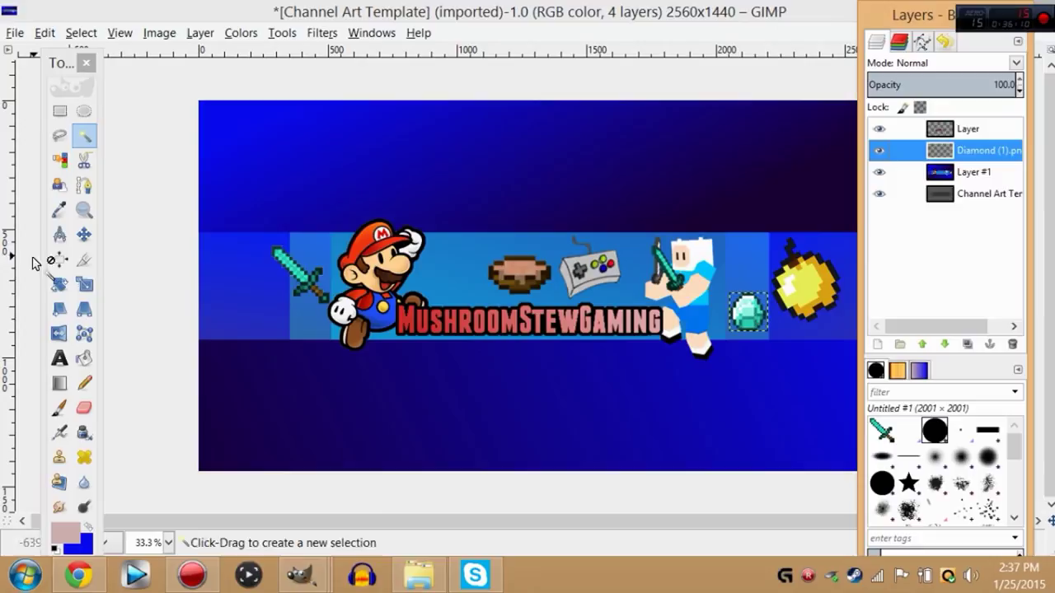
Step: Resize the diamond layer to fit the gap between the character and the golden apple
{"action": "left_click", "coordinate": [84, 284]}
{"action": "left_click", "coordinate": [708, 306]}
{"action": "left_click_drag", "start_coordinate": [727, 292], "coordinate": [724, 277]}
{"action": "key", "text": "Return"}
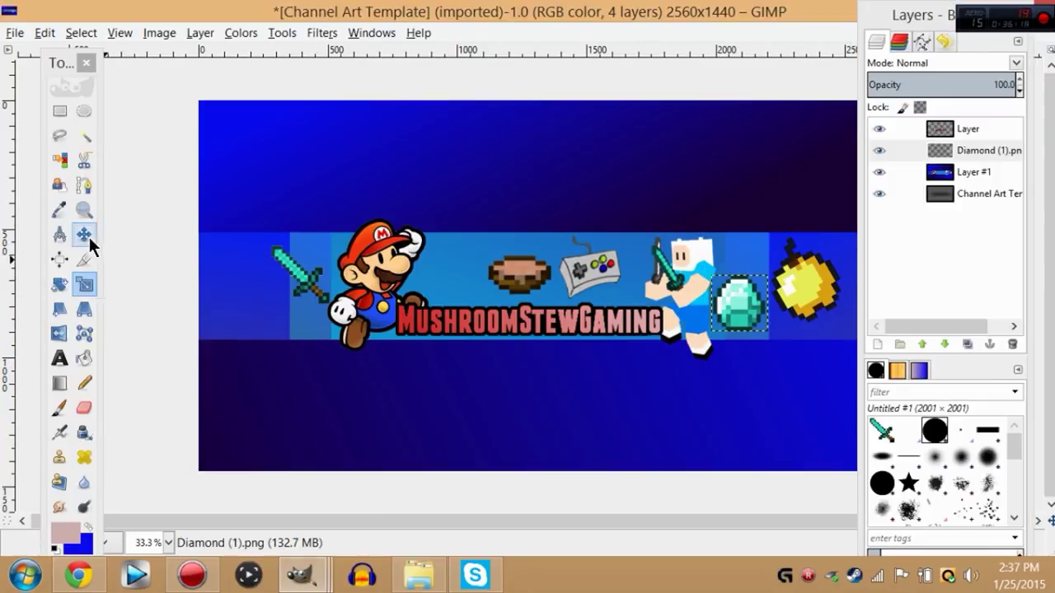
{"action": "left_click", "coordinate": [86, 285]}
{"action": "left_click", "coordinate": [719, 293]}
{"action": "left_click", "coordinate": [198, 459]}
{"action": "left_click_drag", "start_coordinate": [716, 278], "coordinate": [762, 313]}
Step: Tilt the diamond with the Rotate tool and make the topmost layer, named Layer, active
{"action": "left_click", "coordinate": [60, 285]}
{"action": "left_click", "coordinate": [735, 307]}
{"action": "left_click", "coordinate": [867, 268]}
{"action": "left_click", "coordinate": [84, 234]}
{"action": "left_click", "coordinate": [962, 132]}
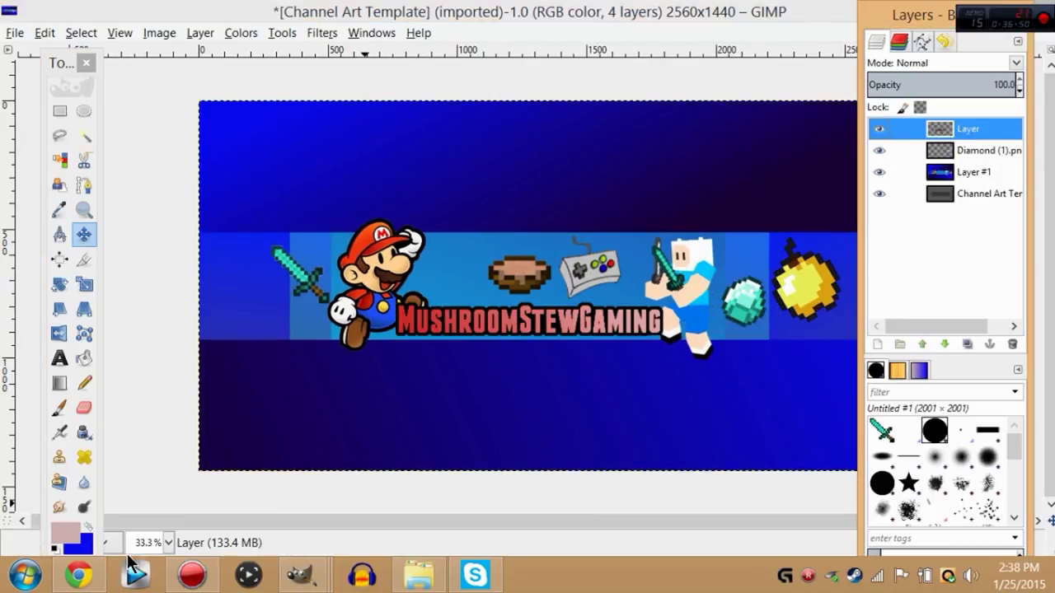
Step: Switch to File Explorer and look through the Pictures folder for another picture for the banner
{"action": "left_click", "coordinate": [78, 575]}
{"action": "left_click", "coordinate": [981, 8]}
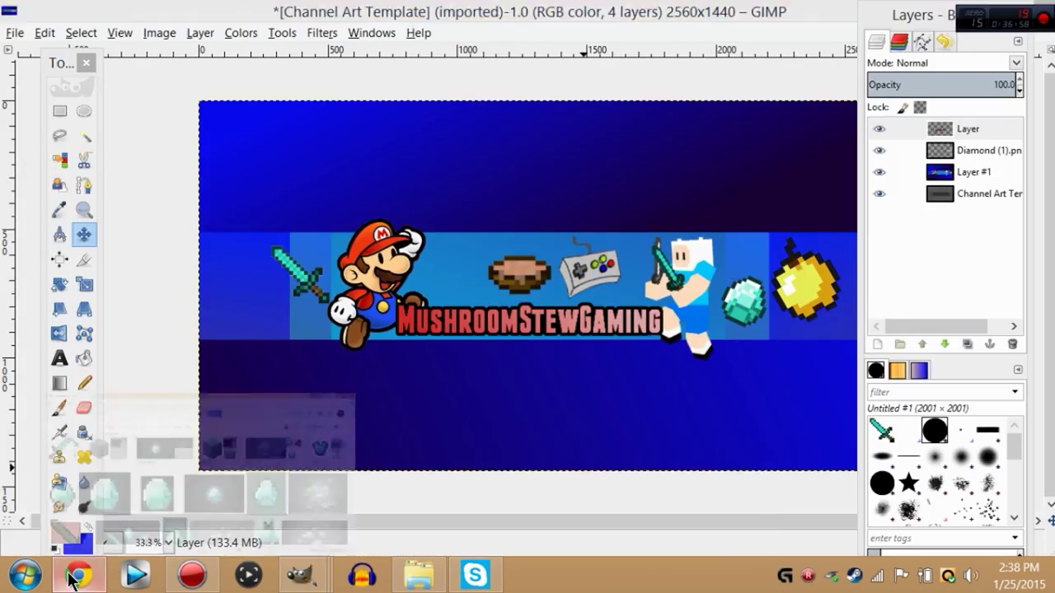
{"action": "left_click", "coordinate": [419, 575]}
{"action": "left_click", "coordinate": [308, 265]}
{"action": "scroll", "coordinate": [866, 258], "scroll_direction": "down", "scroll_amount": 10}
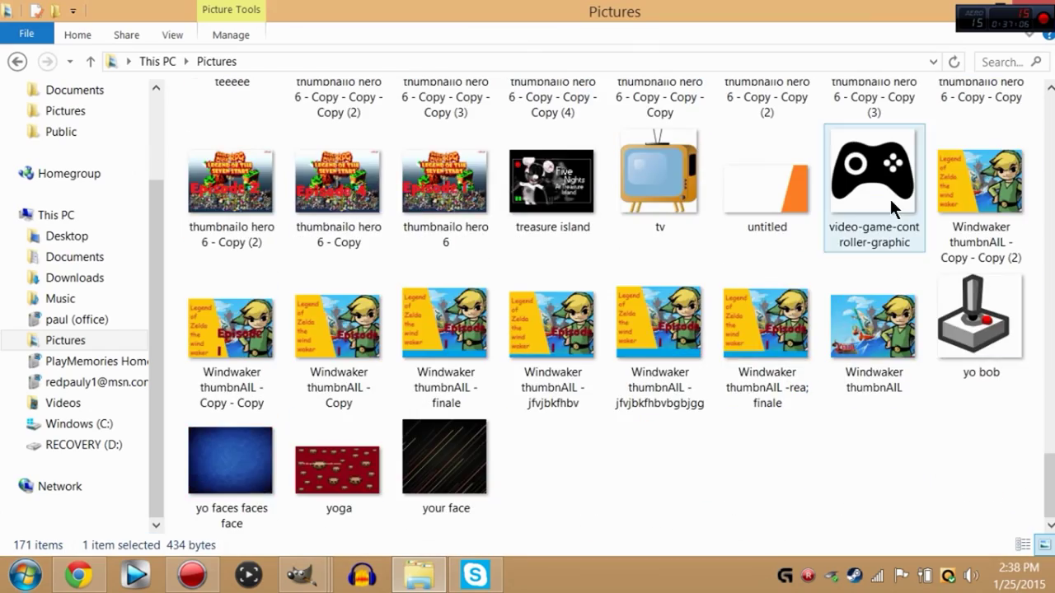
{"action": "left_click", "coordinate": [891, 201]}
{"action": "scroll", "coordinate": [865, 248], "scroll_direction": "up", "scroll_amount": 14}
{"action": "scroll", "coordinate": [775, 288], "scroll_direction": "down", "scroll_amount": 3}
{"action": "left_click", "coordinate": [999, 5]}
{"action": "scroll", "coordinate": [289, 396], "scroll_direction": "down", "scroll_amount": 1}
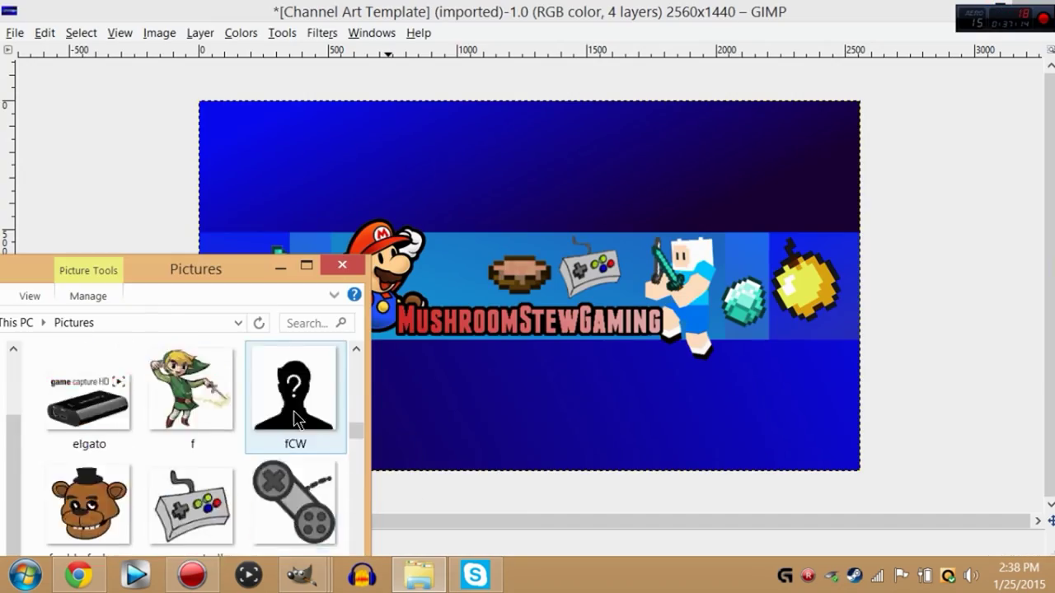
{"action": "scroll", "coordinate": [295, 416], "scroll_direction": "down", "scroll_amount": 2}
{"action": "left_click", "coordinate": [306, 266]}
{"action": "scroll", "coordinate": [404, 359], "scroll_direction": "down", "scroll_amount": 4}
{"action": "scroll", "coordinate": [404, 360], "scroll_direction": "up", "scroll_amount": 5}
{"action": "left_click", "coordinate": [1000, 5]}
Step: Add the rad game.png controller picture from the Pictures folder to the channel art as a new layer
{"action": "left_click_drag", "start_coordinate": [334, 255], "coordinate": [335, 150]}
{"action": "left_click_drag", "start_coordinate": [219, 163], "coordinate": [529, 17]}
{"action": "scroll", "coordinate": [537, 288], "scroll_direction": "up", "scroll_amount": 6}
{"action": "scroll", "coordinate": [537, 288], "scroll_direction": "down", "scroll_amount": 15}
{"action": "left_click_drag", "start_coordinate": [605, 226], "coordinate": [742, 198]}
{"action": "left_click", "coordinate": [592, 18]}
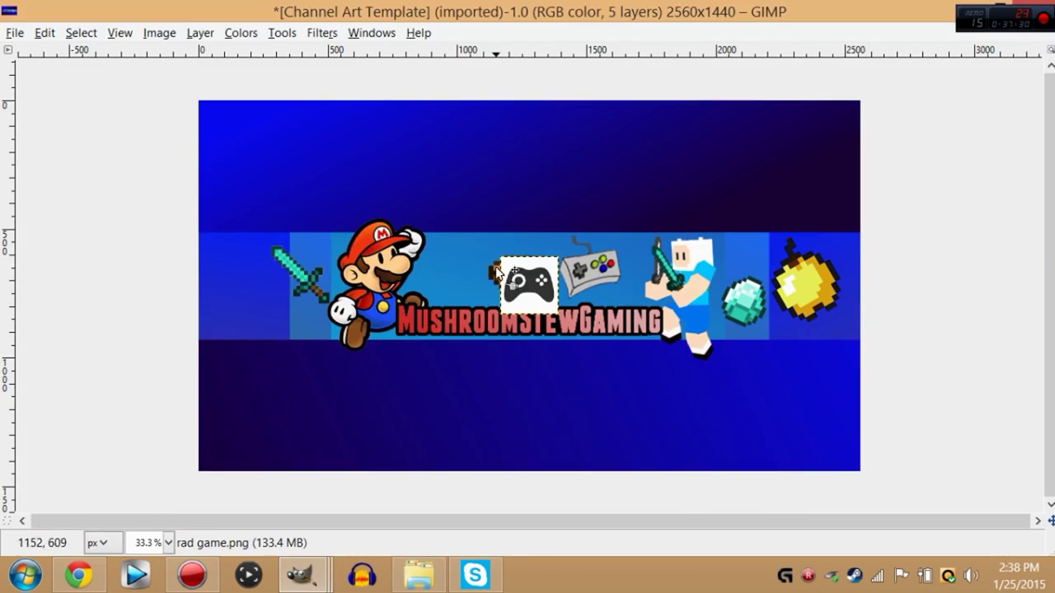
Step: Add an alpha channel to the rad game.png controller layer and delete its white background using Fuzzy Select
{"action": "left_click", "coordinate": [47, 31]}
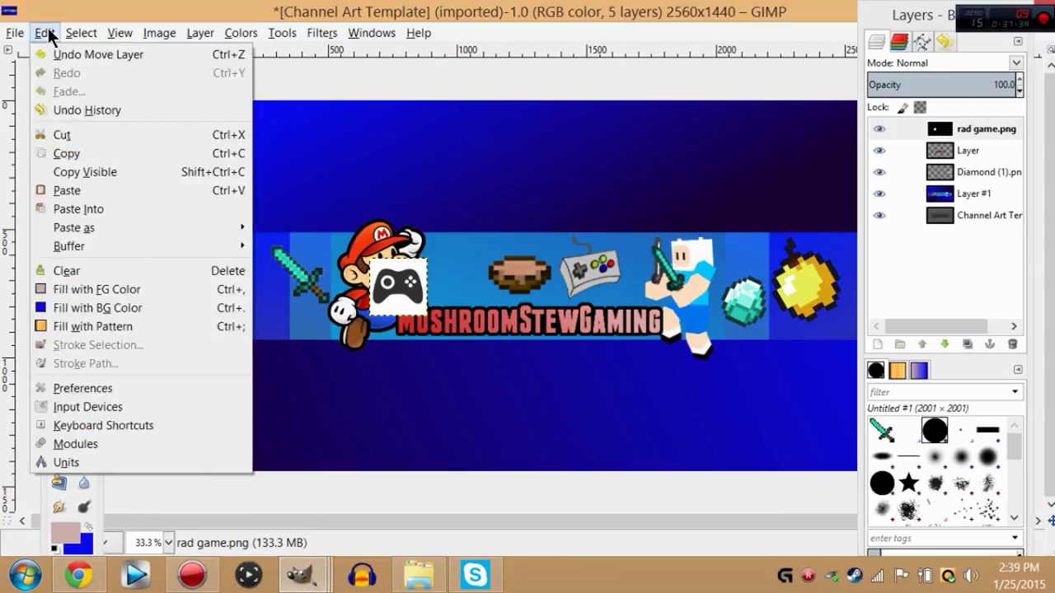
{"action": "left_click", "coordinate": [47, 31]}
{"action": "left_click", "coordinate": [84, 135]}
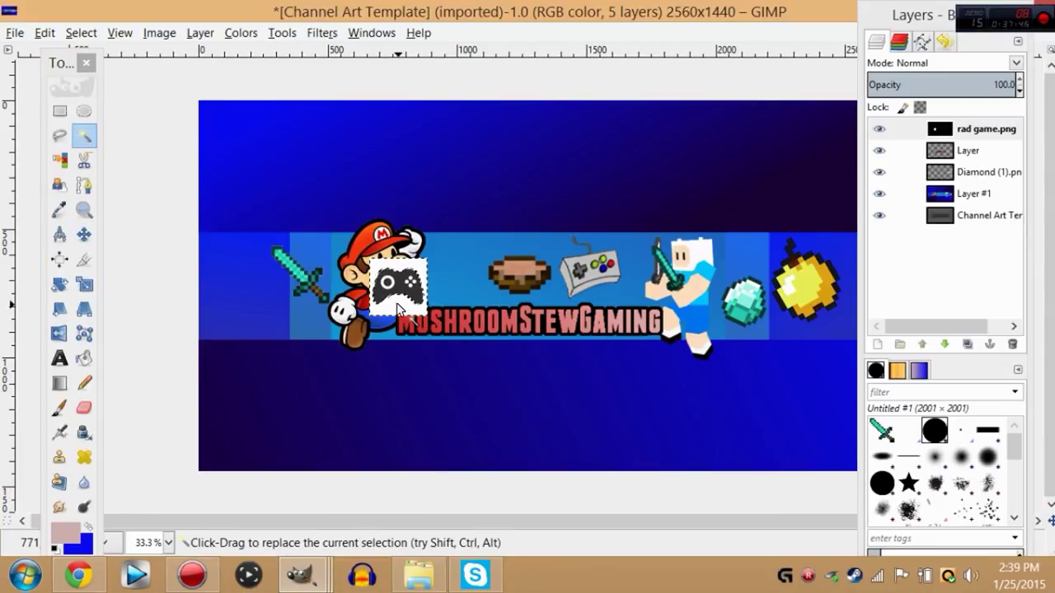
{"action": "left_click", "coordinate": [45, 33]}
{"action": "left_click", "coordinate": [82, 54]}
{"action": "left_click", "coordinate": [202, 33]}
{"action": "mouse_move", "coordinate": [247, 229]}
{"action": "left_click", "coordinate": [451, 230]}
{"action": "key", "text": "Delete"}
Step: Lower the rad game.png layer to directly above Layer #1 and place the controller beside the diamond sword at the banner's left end
{"action": "key", "text": "m"}
{"action": "left_click_drag", "start_coordinate": [388, 299], "coordinate": [255, 317]}
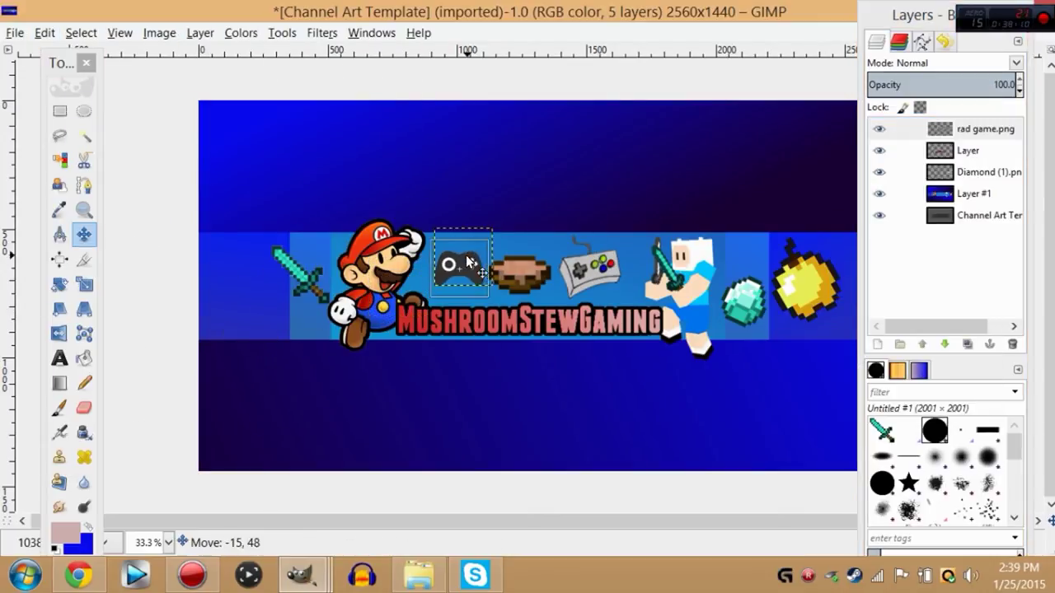
{"action": "left_click", "coordinate": [944, 344]}
{"action": "left_click", "coordinate": [944, 344]}
{"action": "left_click", "coordinate": [944, 343]}
{"action": "left_click", "coordinate": [922, 343]}
{"action": "left_click", "coordinate": [958, 127]}
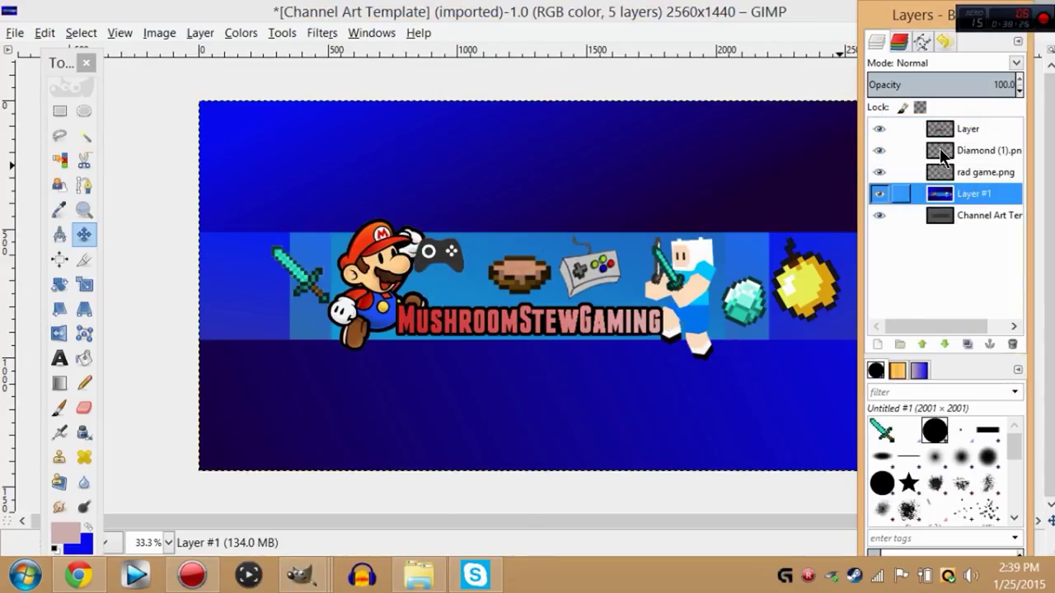
{"action": "left_click_drag", "start_coordinate": [444, 251], "coordinate": [256, 309]}
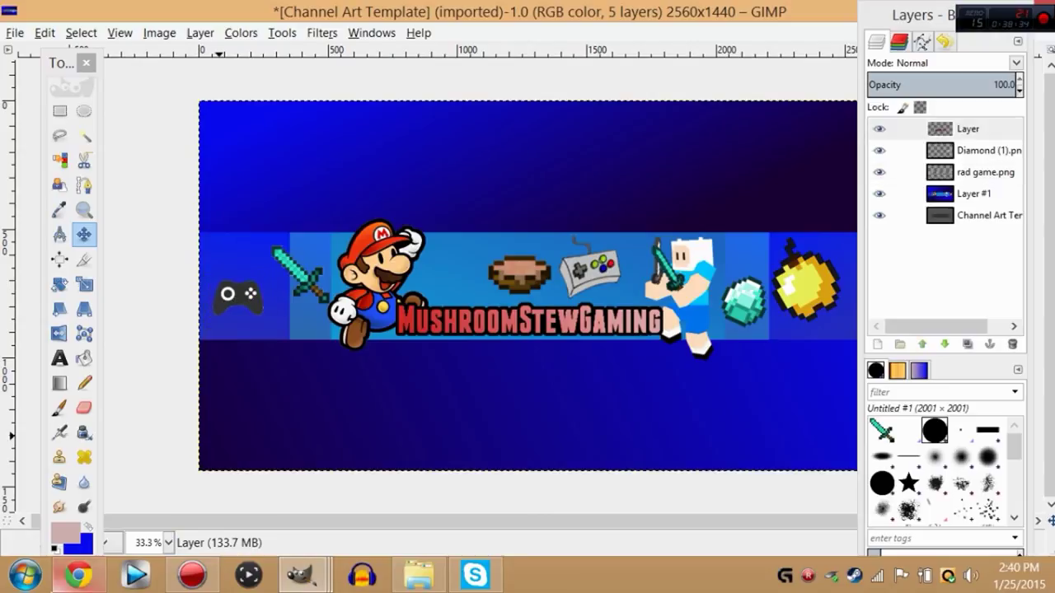
Step: Search Google Images in Chrome for a Minecraft mushroom stew picture and save it to the computer
{"action": "left_click", "coordinate": [82, 135]}
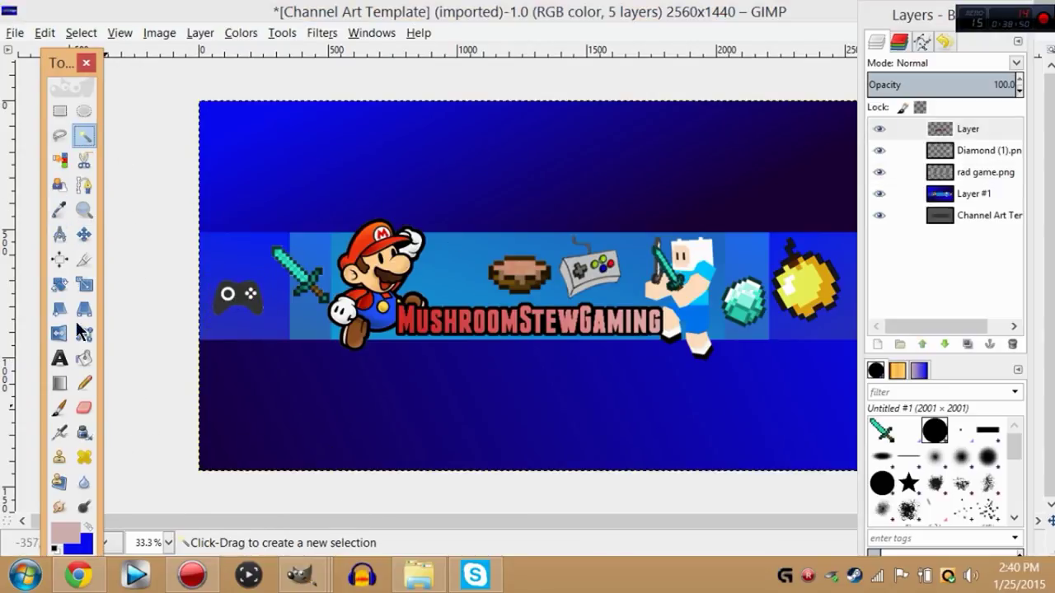
{"action": "left_click", "coordinate": [78, 574]}
{"action": "type", "text": "mushr"}
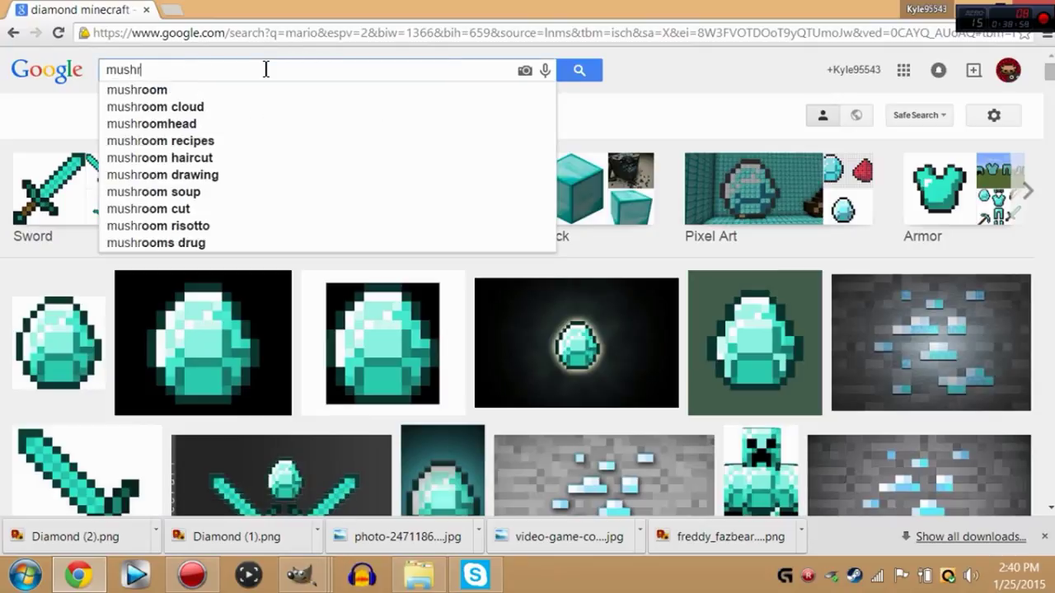
{"action": "key", "text": "Return"}
{"action": "scroll", "coordinate": [412, 244], "scroll_direction": "down", "scroll_amount": 1}
{"action": "scroll", "coordinate": [412, 244], "scroll_direction": "up", "scroll_amount": 1}
{"action": "left_click", "coordinate": [70, 189]}
{"action": "left_click", "coordinate": [63, 343]}
{"action": "right_click", "coordinate": [325, 373]}
{"action": "left_click", "coordinate": [383, 202]}
{"action": "left_click", "coordinate": [470, 414]}
Step: Add the saved rnfhbrrefmr.png mushroom stew picture from File Explorer as a new layer and move it above Mario
{"action": "left_click", "coordinate": [78, 574]}
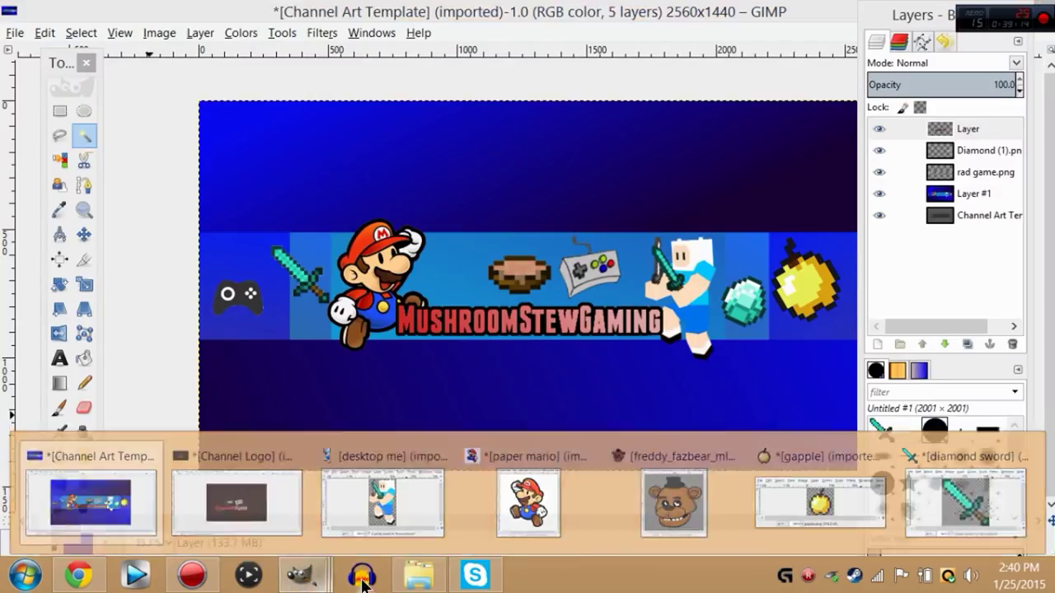
{"action": "left_click", "coordinate": [419, 575]}
{"action": "left_click_drag", "start_coordinate": [622, 361], "coordinate": [490, 323]}
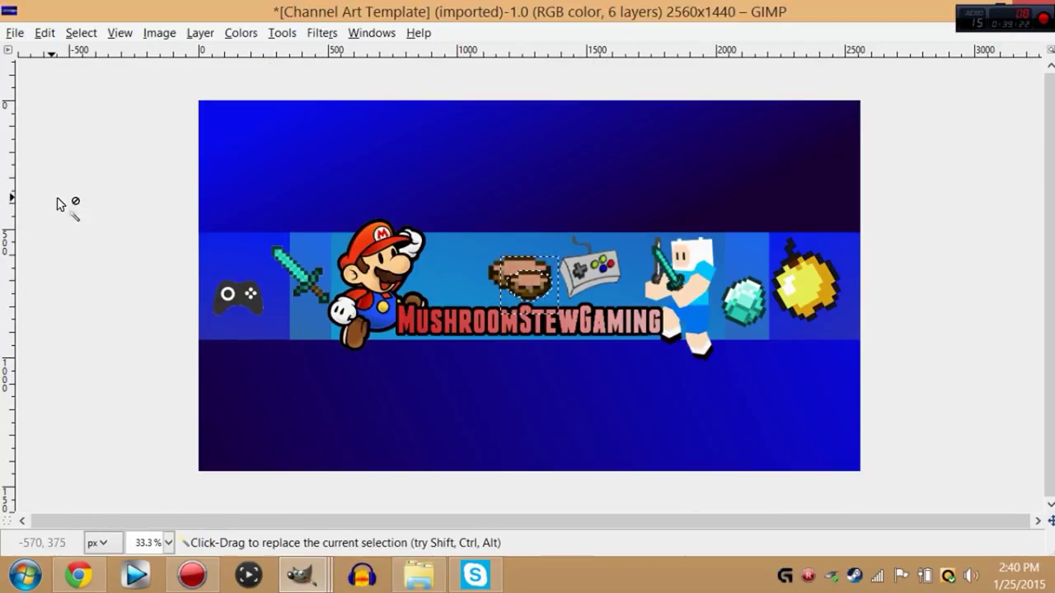
{"action": "key", "text": "Tab"}
{"action": "left_click", "coordinate": [45, 35]}
{"action": "left_click", "coordinate": [95, 72]}
{"action": "left_click", "coordinate": [84, 235]}
{"action": "left_click_drag", "start_coordinate": [529, 285], "coordinate": [418, 185]}
{"action": "left_click", "coordinate": [84, 136]}
{"action": "mouse_move", "coordinate": [193, 576]}
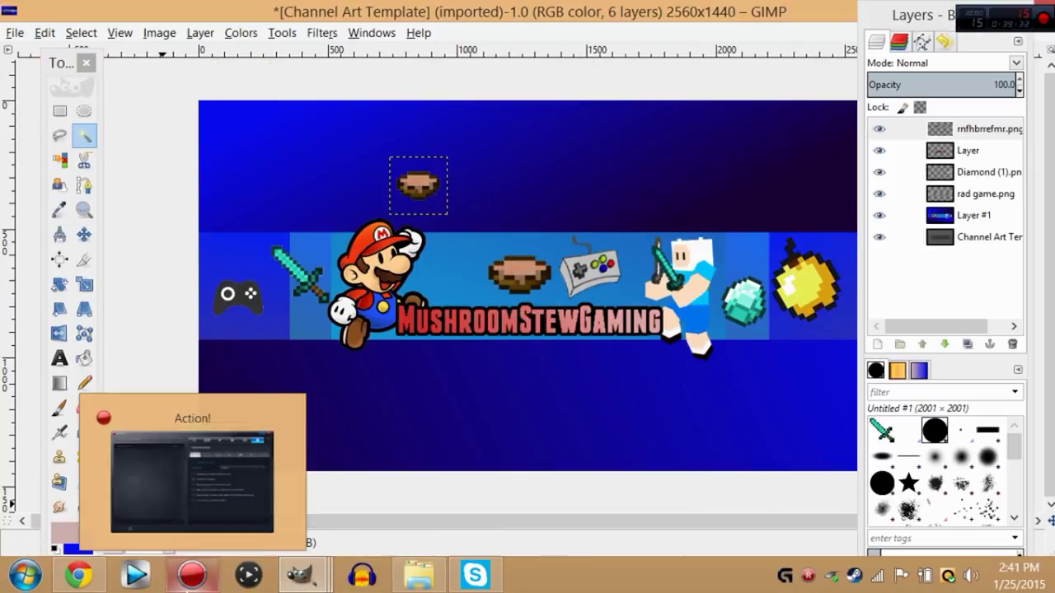
Step: Move the new mushroom stew above the black controller at the banner's left end and tilt it with the Rotate tool
{"action": "left_click", "coordinate": [85, 235]}
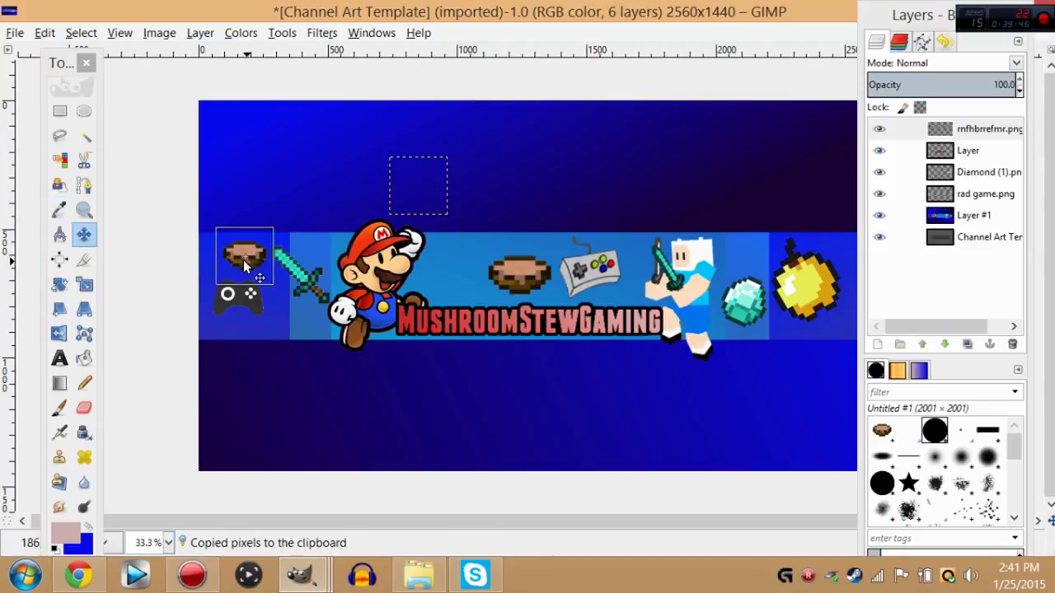
{"action": "left_click", "coordinate": [61, 285]}
{"action": "left_click_drag", "start_coordinate": [232, 266], "coordinate": [206, 261]}
{"action": "left_click", "coordinate": [869, 271]}
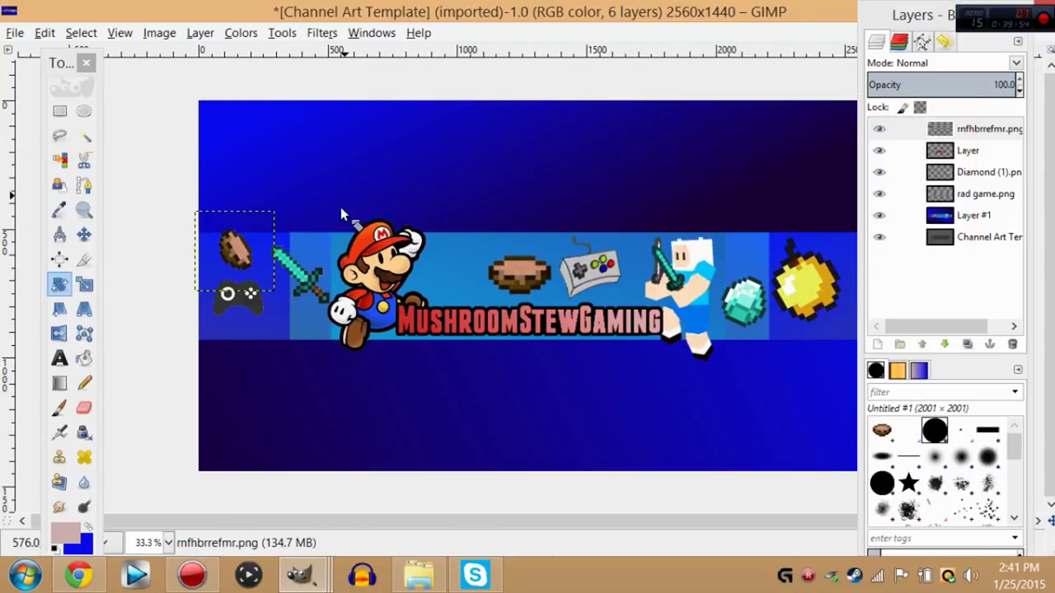
{"action": "left_click", "coordinate": [84, 136]}
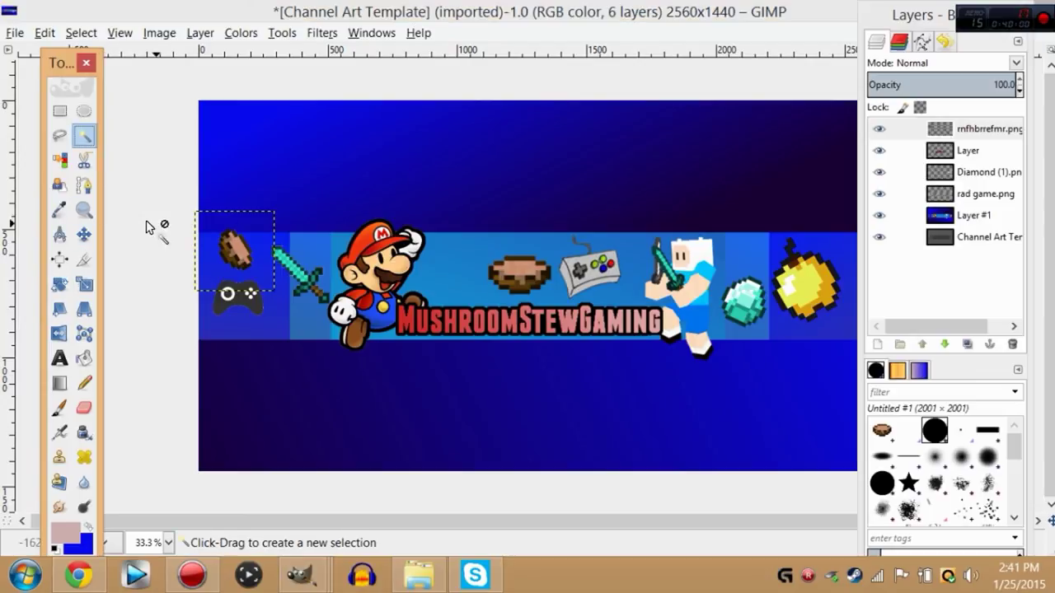
{"action": "left_click", "coordinate": [968, 215]}
{"action": "key", "text": "ctrl+c"}
{"action": "left_click", "coordinate": [46, 33]}
{"action": "left_click", "coordinate": [45, 33]}
{"action": "left_click", "coordinate": [371, 236]}
Step: Copy the tilted mushroom stew from the rnfhbrrefmr.png layer, paste it and place the copy above the diamond
{"action": "left_click", "coordinate": [980, 128]}
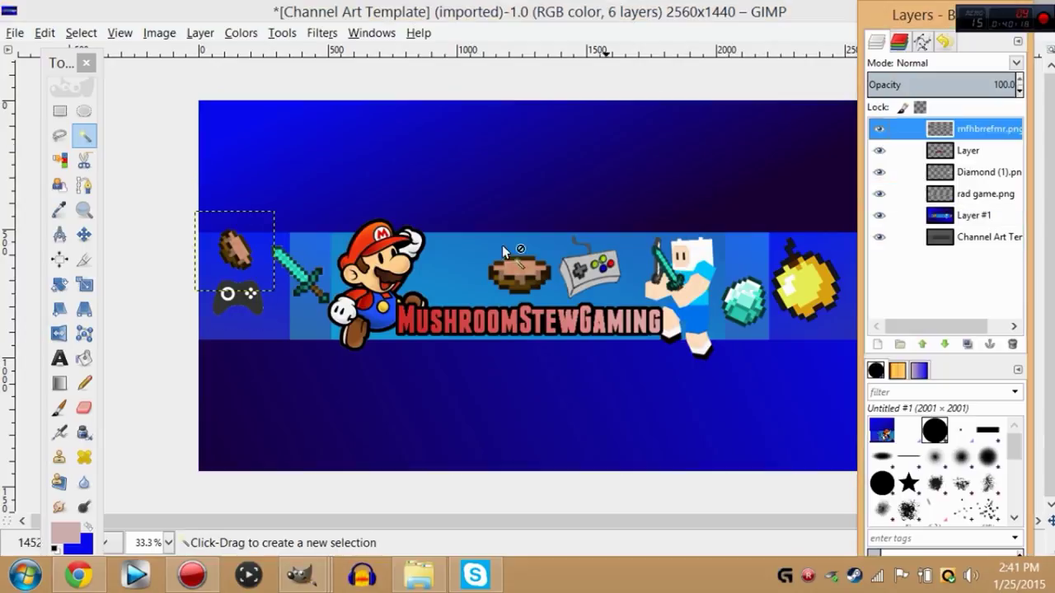
{"action": "key", "text": "ctrl+v"}
{"action": "left_click", "coordinate": [83, 235]}
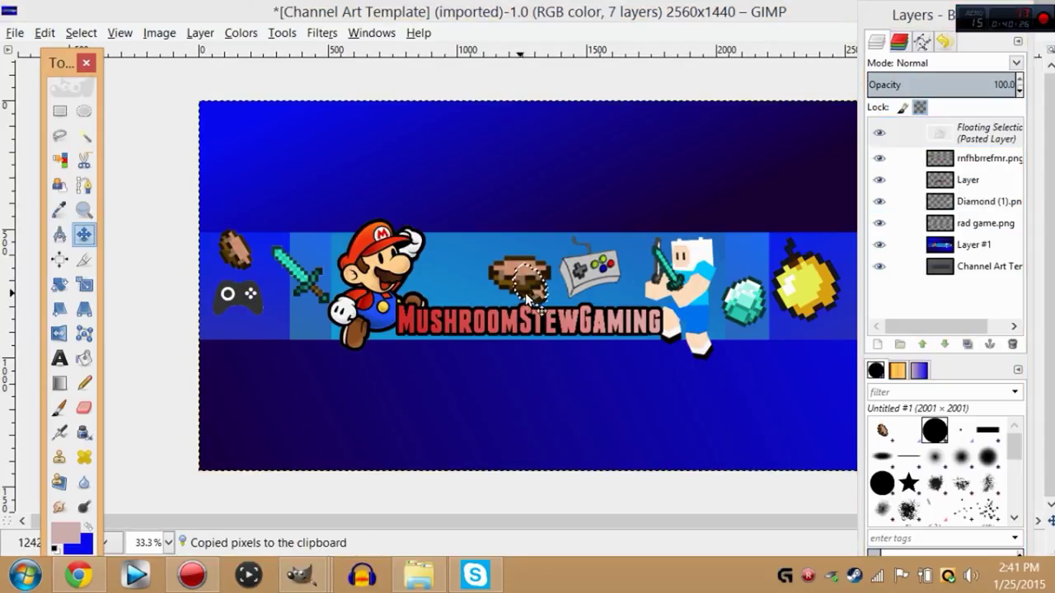
{"action": "left_click_drag", "start_coordinate": [536, 295], "coordinate": [750, 265]}
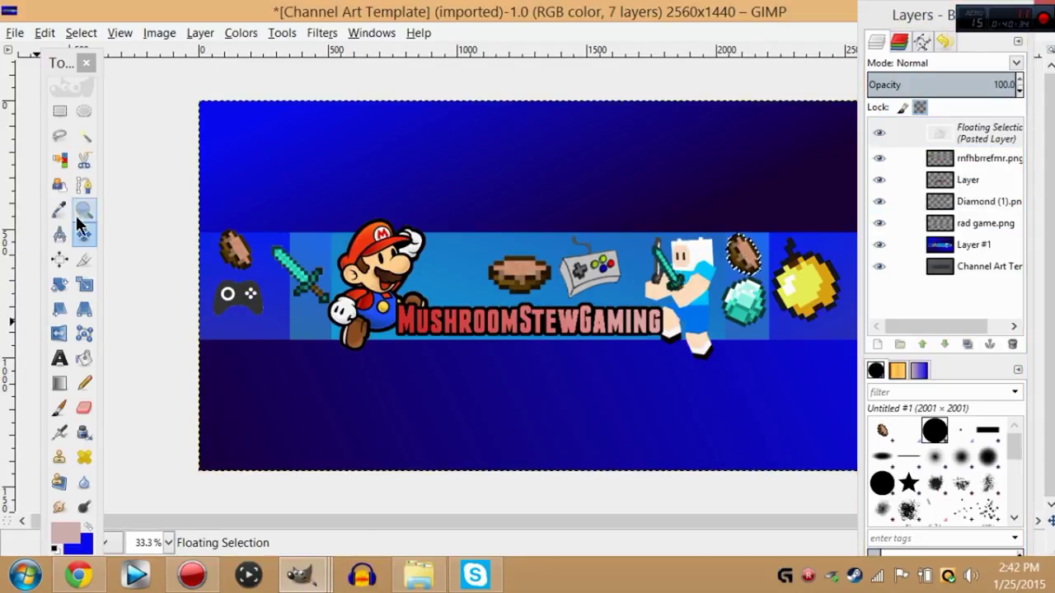
Step: Rotate the pasted mushroom stew copy above the diamond to a more upright angle
{"action": "left_click", "coordinate": [57, 285]}
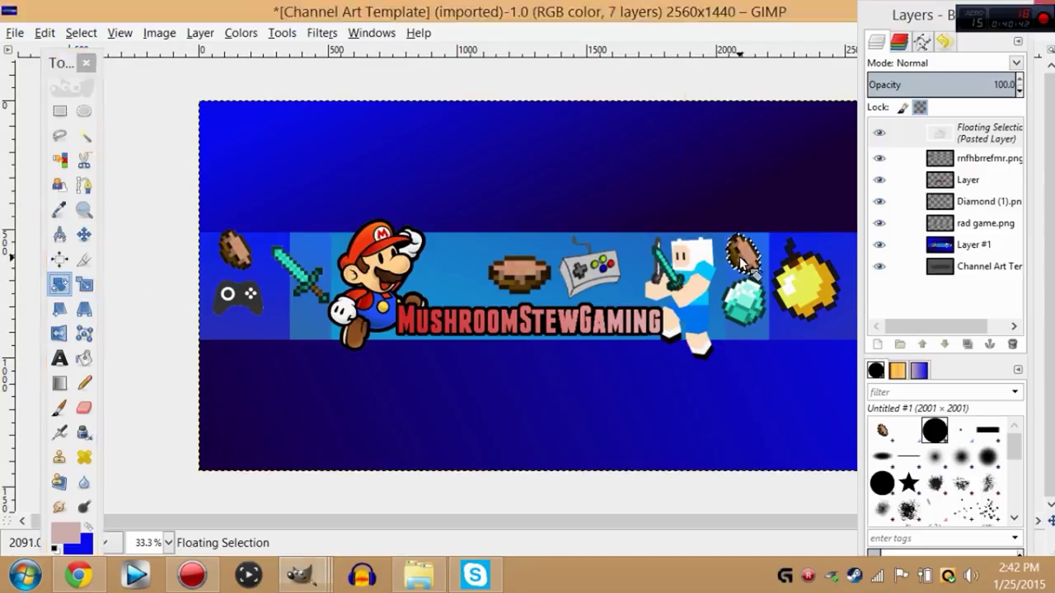
{"action": "left_click", "coordinate": [739, 257]}
{"action": "left_click_drag", "start_coordinate": [740, 259], "coordinate": [849, 198]}
{"action": "left_click", "coordinate": [989, 270]}
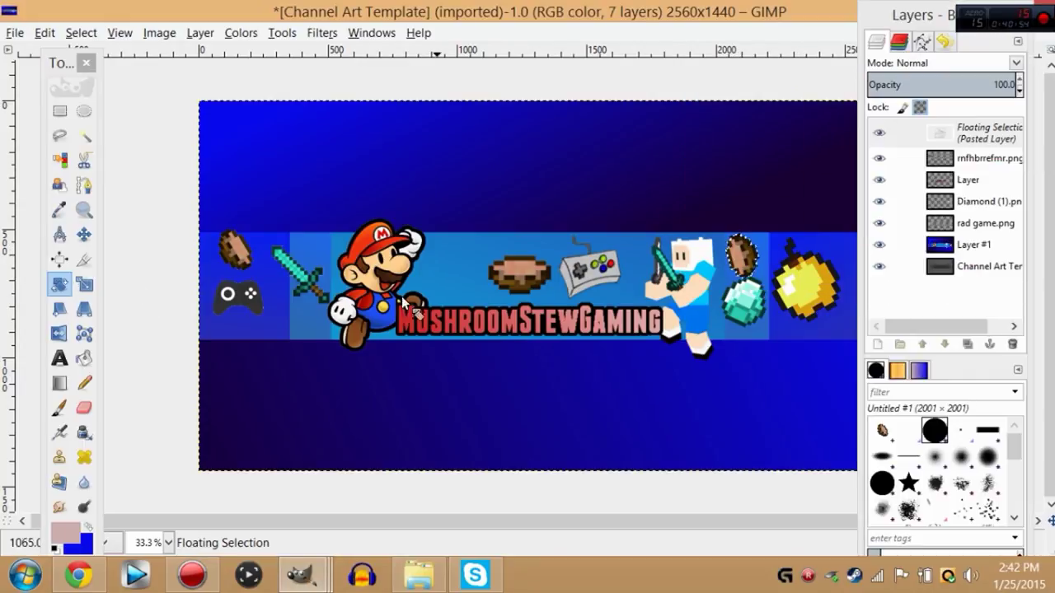
Step: Move the rotated mushroom stew copy between Mario and the central stew bowl, and anchor it
{"action": "key", "text": "m"}
{"action": "left_click_drag", "start_coordinate": [665, 242], "coordinate": [372, 248]}
{"action": "left_click", "coordinate": [84, 135]}
{"action": "left_click", "coordinate": [284, 413]}
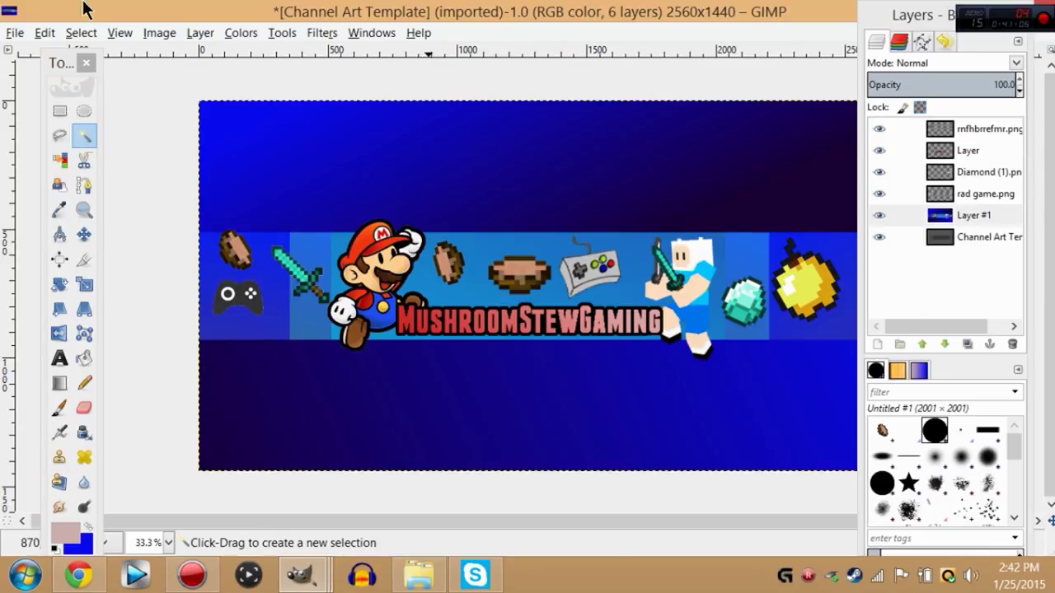
Step: Paste another mushroom stew copy, place it rotated above the diamond and anchor it to Layer #1
{"action": "key", "text": "ctrl+v"}
{"action": "left_click", "coordinate": [85, 237]}
{"action": "left_click_drag", "start_coordinate": [537, 299], "coordinate": [760, 254]}
{"action": "left_click", "coordinate": [60, 285]}
{"action": "left_click", "coordinate": [994, 269]}
{"action": "left_click", "coordinate": [84, 135]}
{"action": "left_click", "coordinate": [157, 354]}
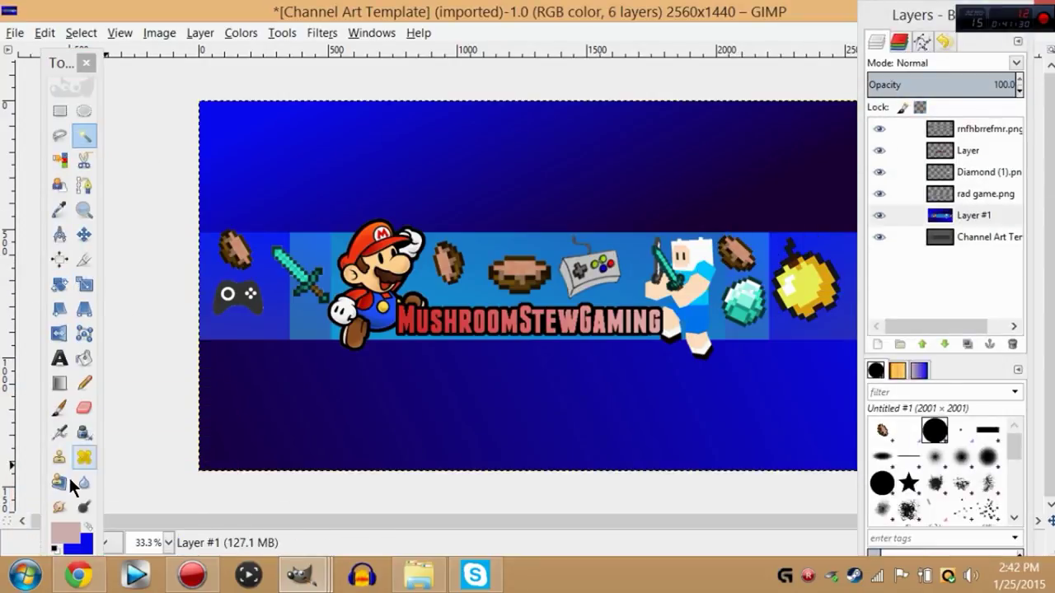
Step: Paste another mushroom stew copy and move it to the lower-left corner of the channel art background
{"action": "key", "text": "ctrl+v"}
{"action": "left_click", "coordinate": [84, 235]}
{"action": "left_click_drag", "start_coordinate": [527, 289], "coordinate": [235, 445]}
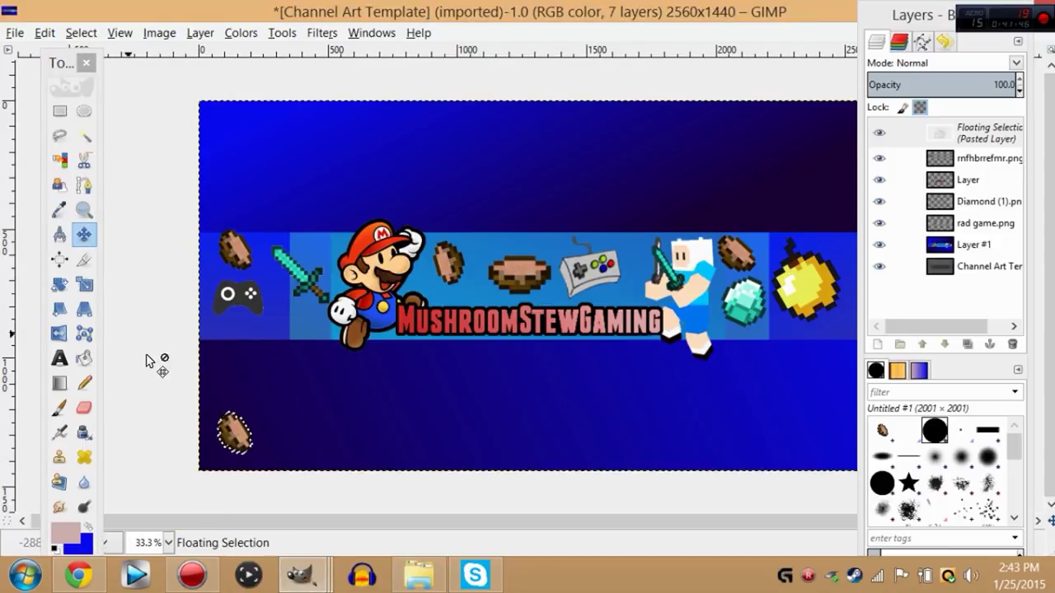